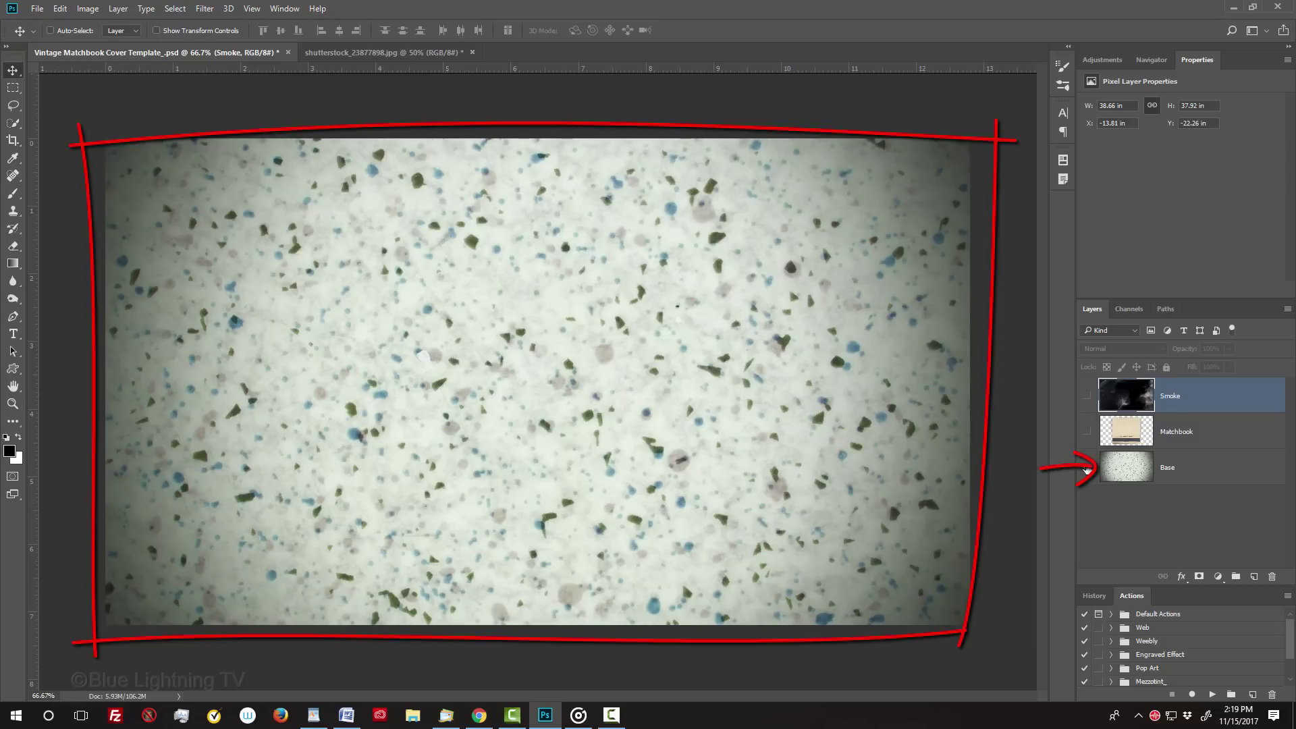
Show the Matchbook layer, preview then hide Smoke, and view the Inside Shape channel
{"action": "left_click", "coordinate": [1087, 431]}
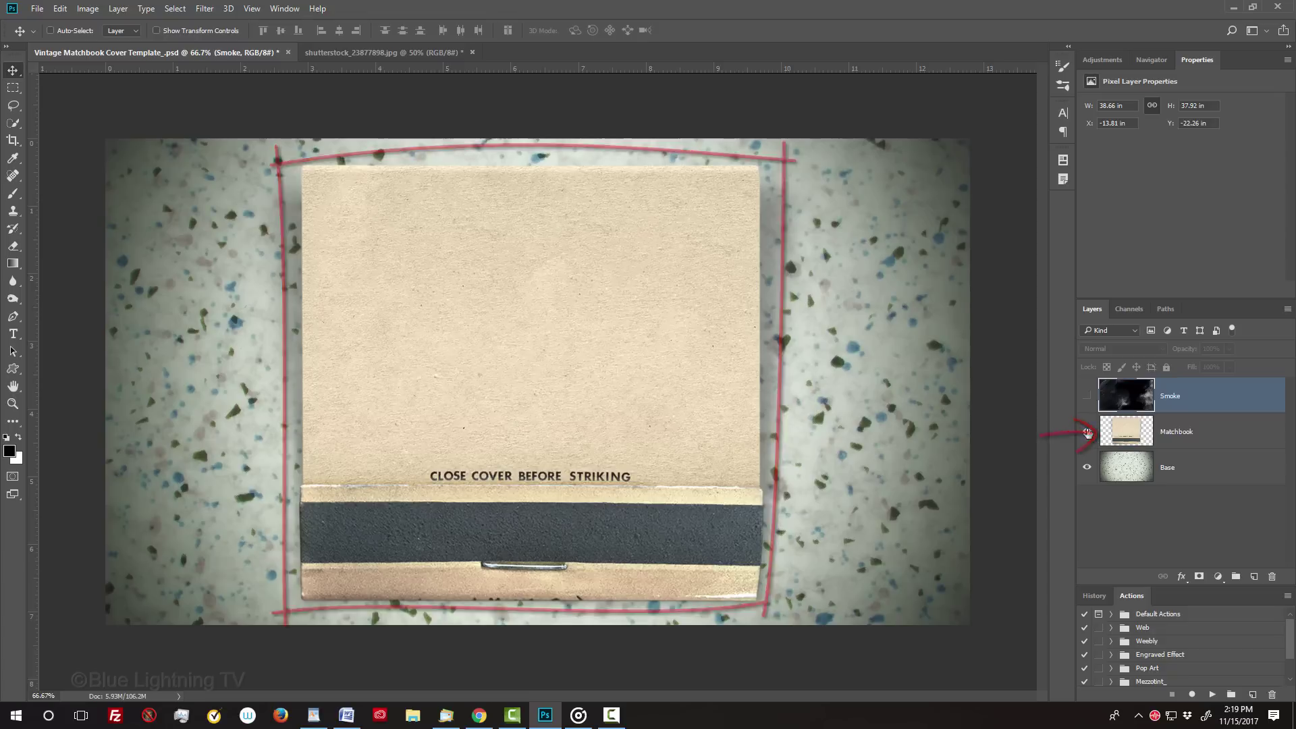
{"action": "left_click", "coordinate": [1086, 395]}
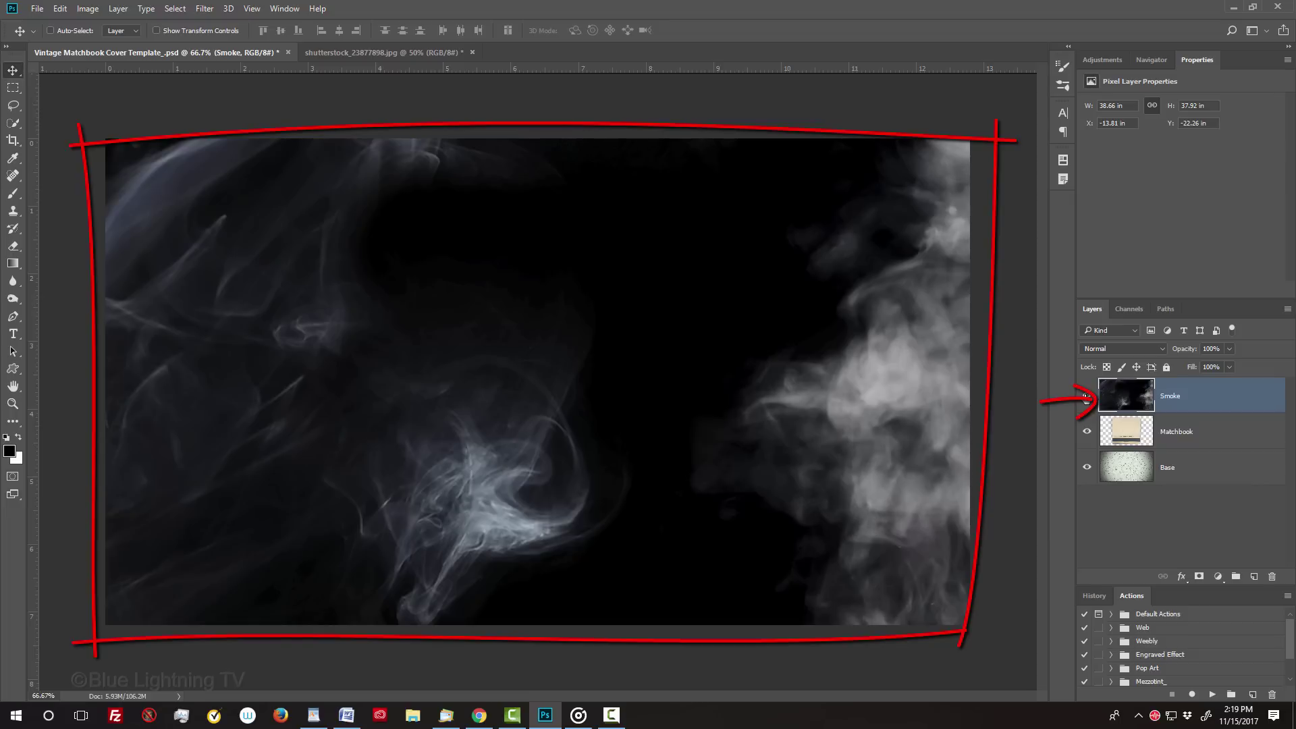
{"action": "left_click", "coordinate": [1087, 399]}
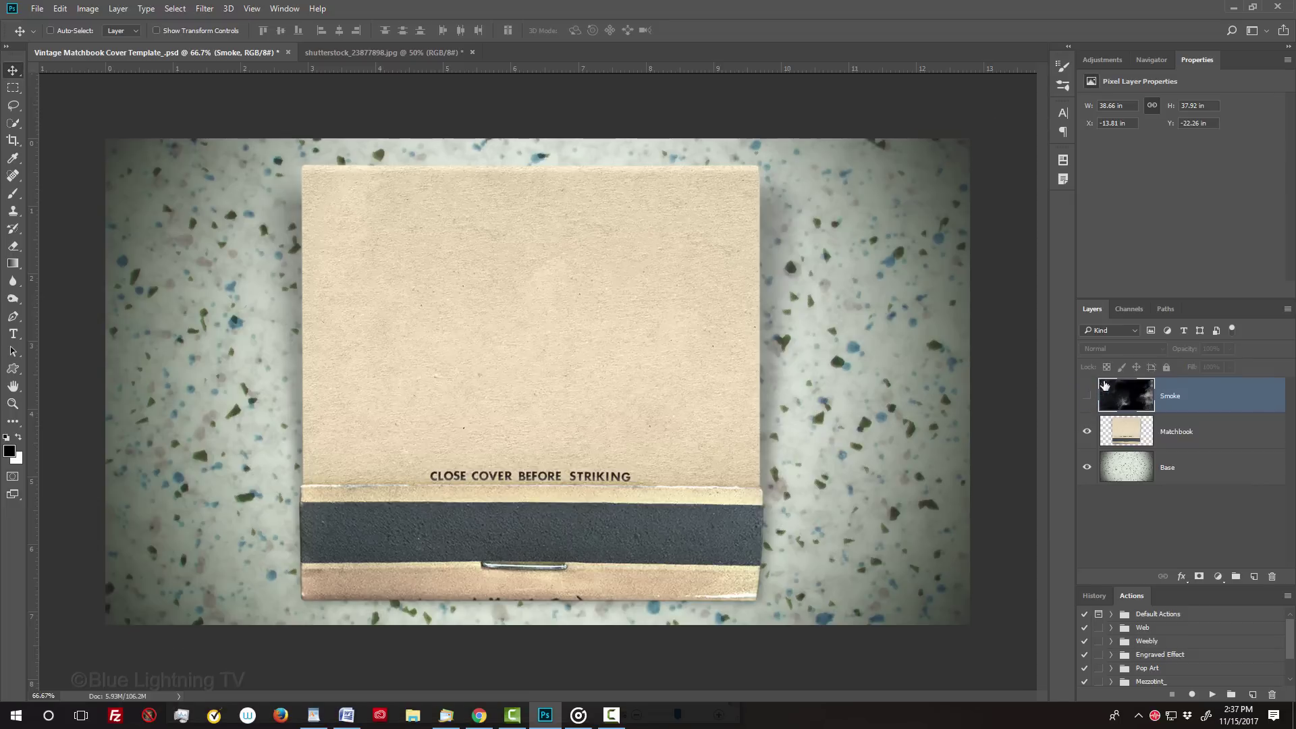
{"action": "left_click", "coordinate": [1128, 308]}
{"action": "left_click", "coordinate": [1105, 394]}
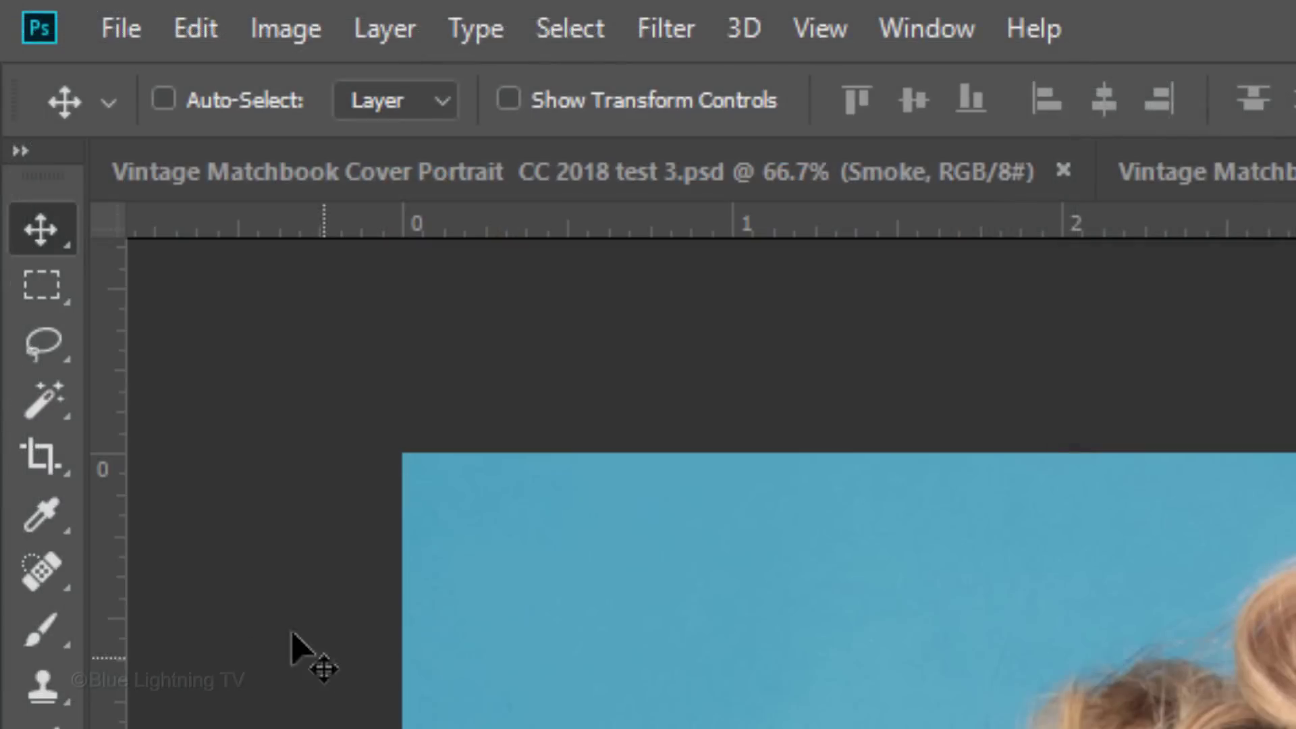
Crop the beach-ball photo to 935 × 625 px at 150 px/in around the woman's face
{"action": "left_click", "coordinate": [13, 140]}
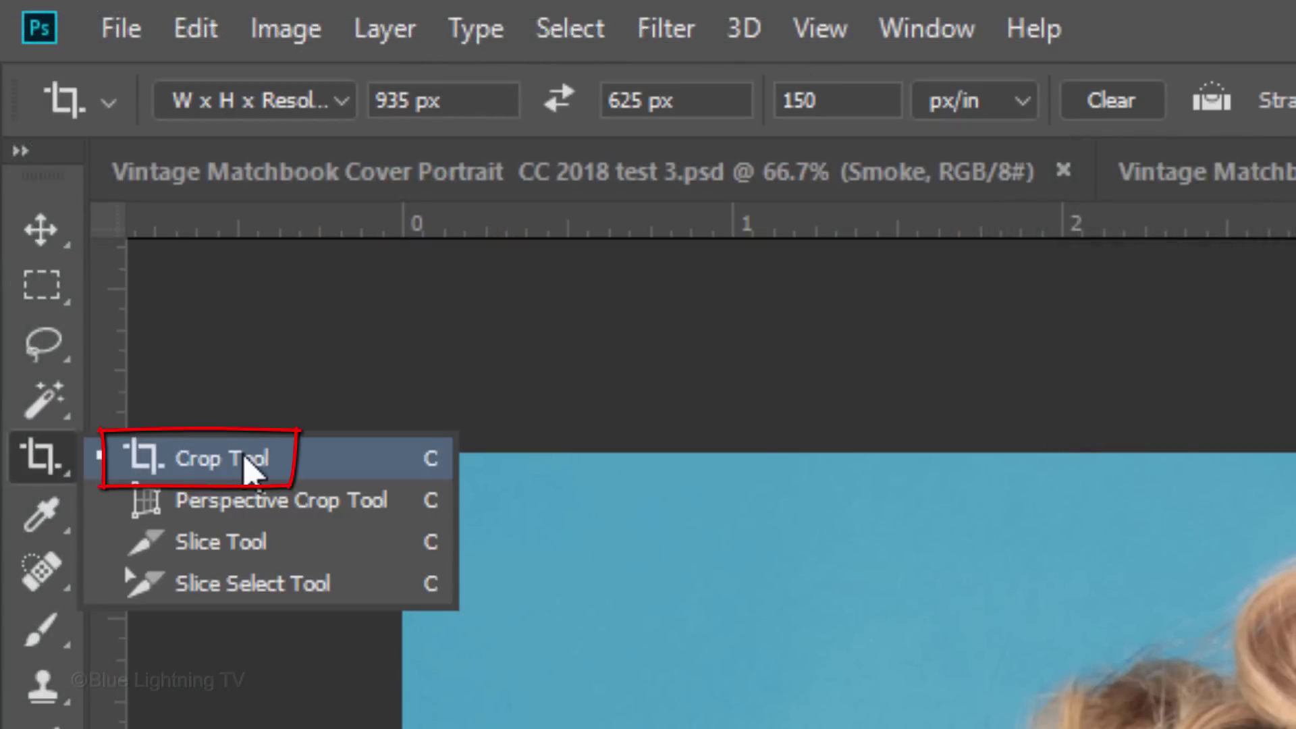
{"action": "left_click", "coordinate": [249, 466]}
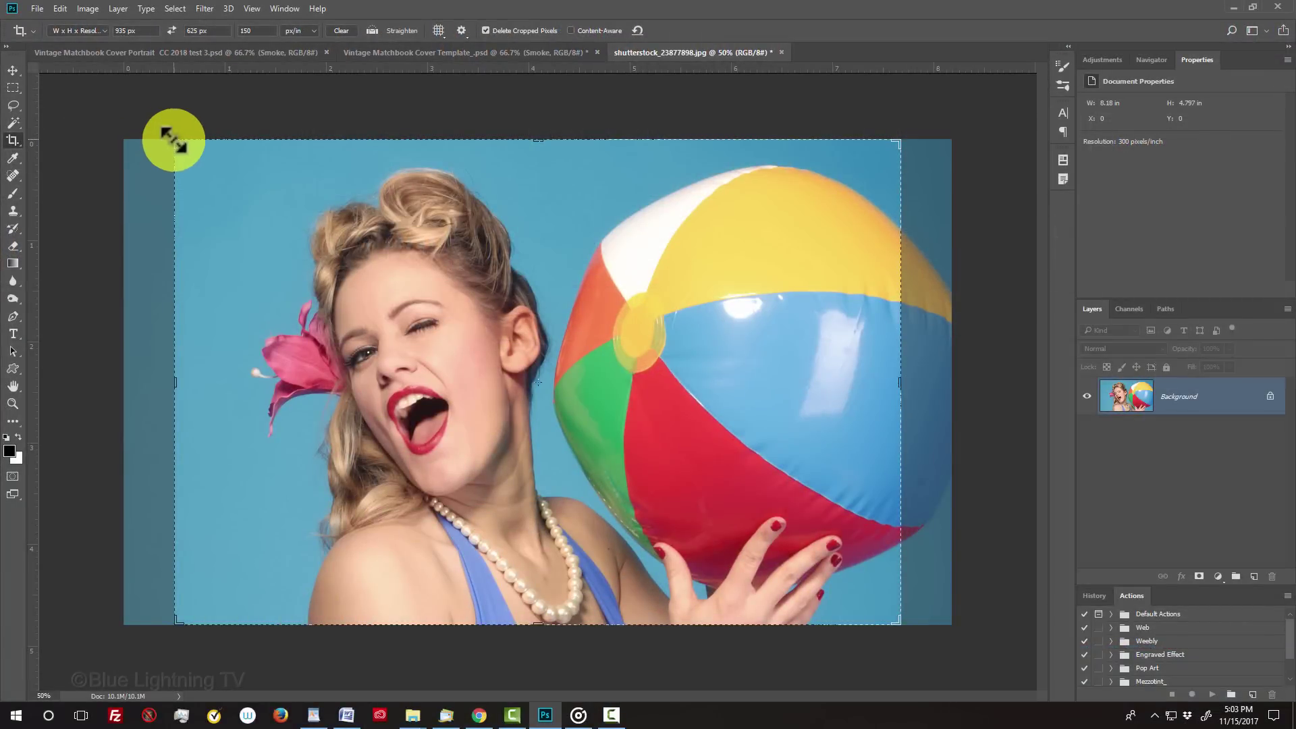
{"action": "left_click_drag", "start_coordinate": [174, 140], "coordinate": [199, 182]}
{"action": "left_click_drag", "start_coordinate": [848, 162], "coordinate": [823, 181]}
{"action": "left_click_drag", "start_coordinate": [828, 572], "coordinate": [762, 540]}
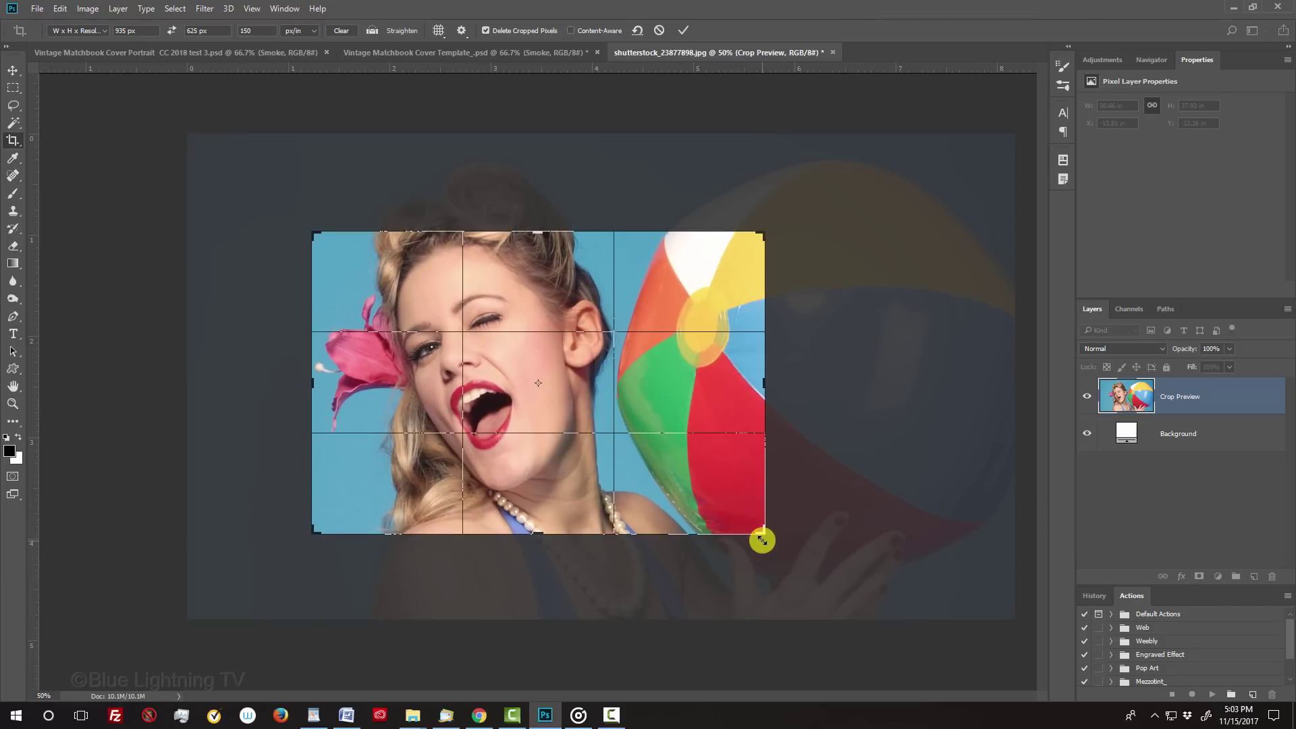
{"action": "left_click", "coordinate": [683, 31]}
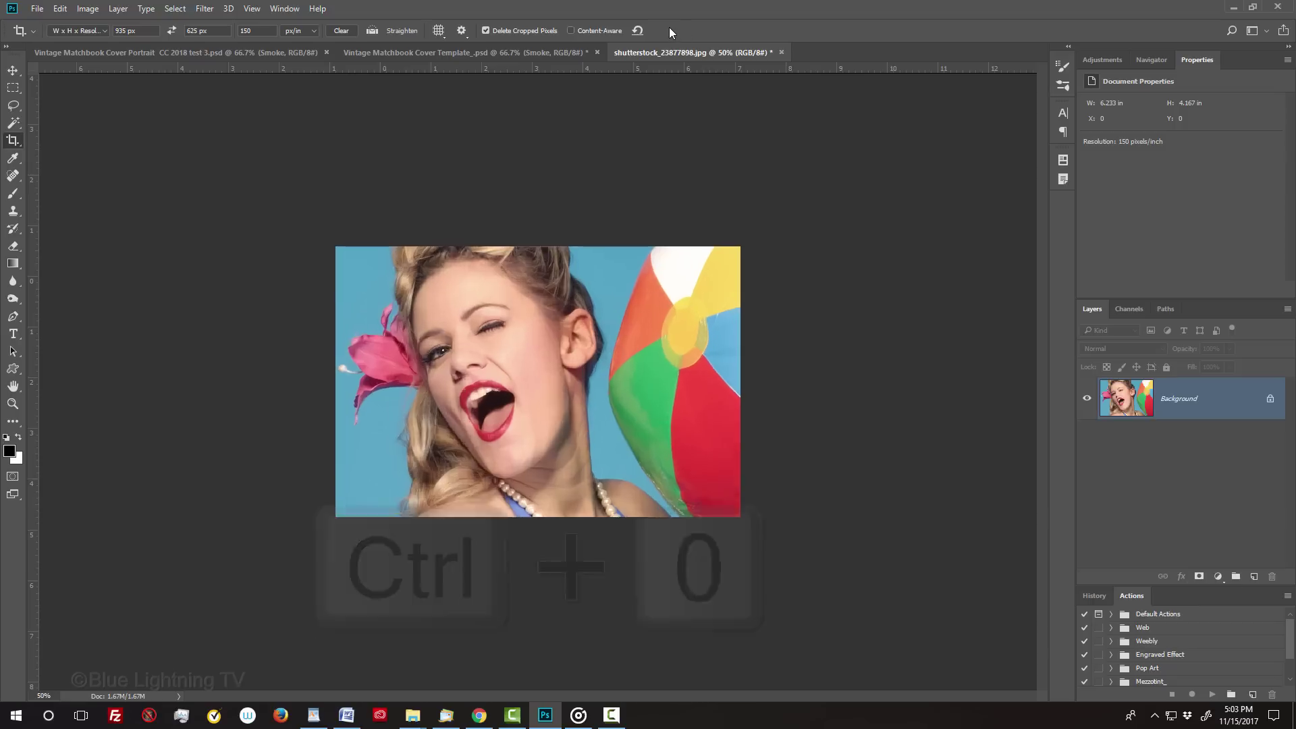
Fit the cropped portrait on screen and convert its Background layer to a smart object
{"action": "key", "text": "ctrl+0"}
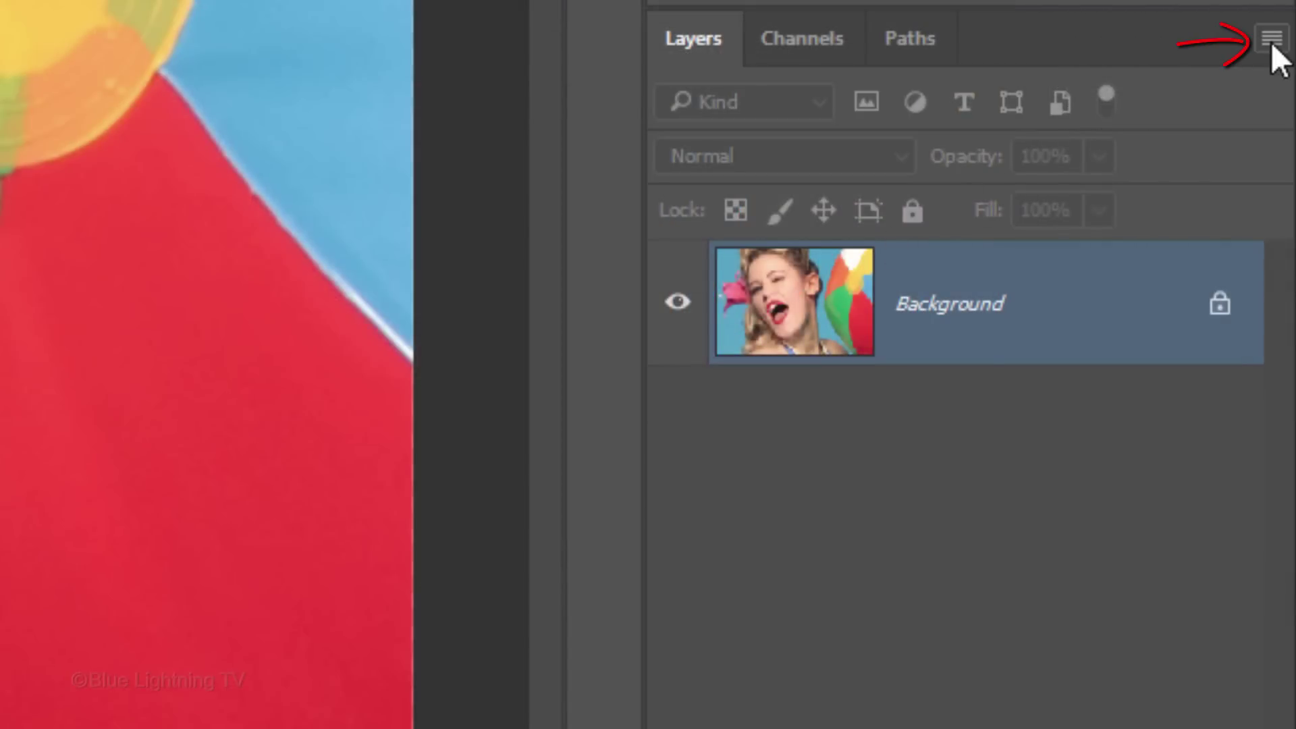
{"action": "left_click", "coordinate": [1271, 39]}
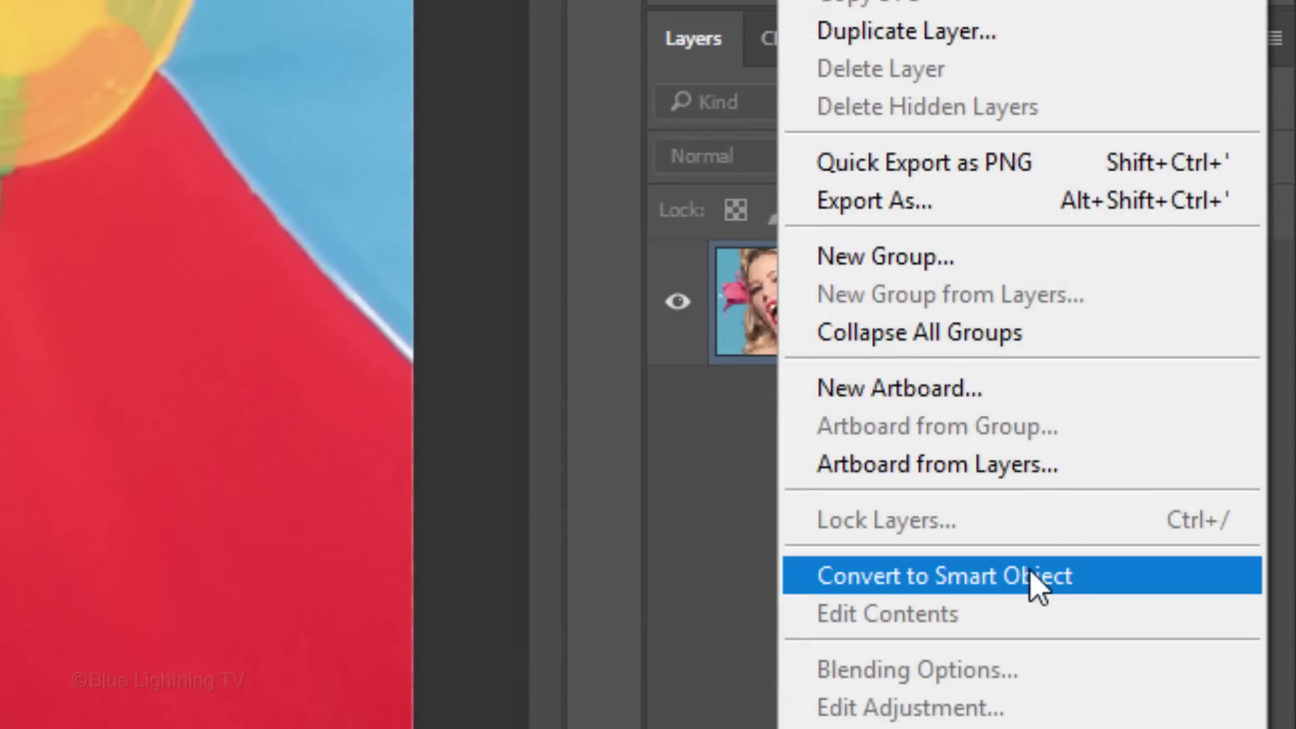
{"action": "left_click", "coordinate": [1030, 575]}
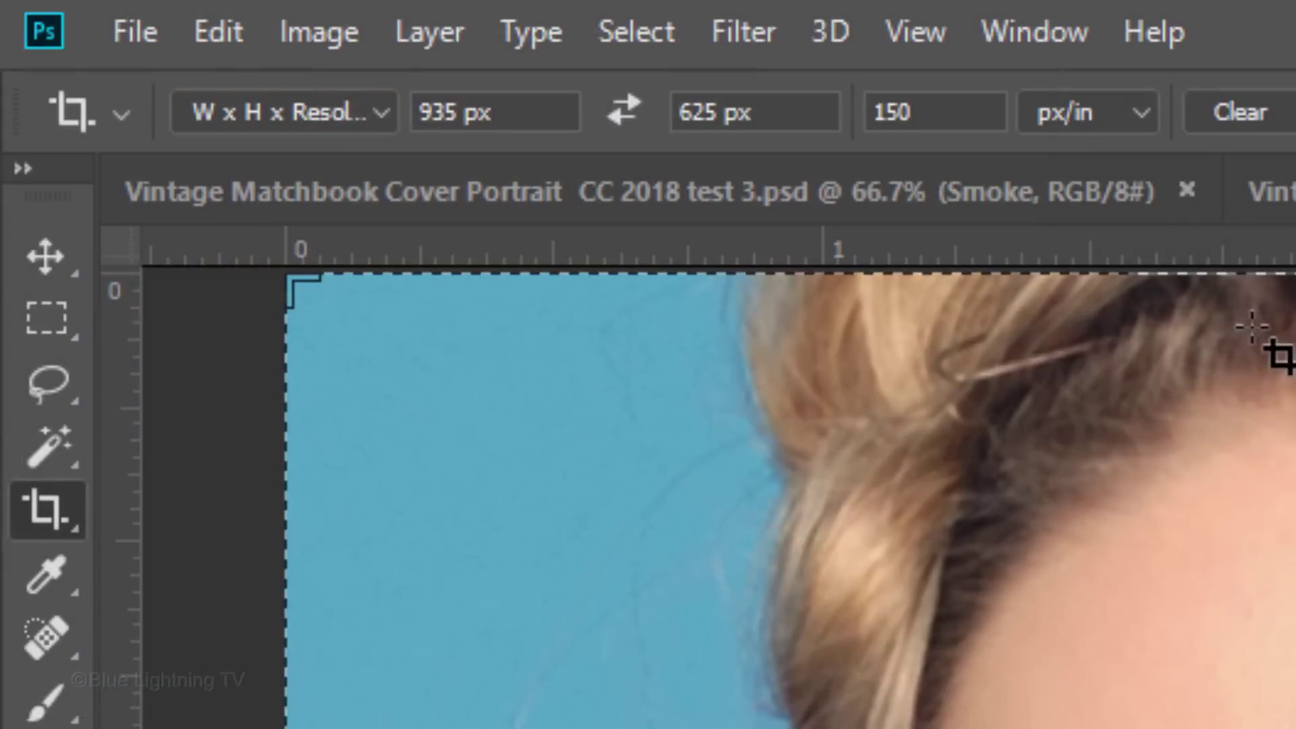
Quick-select the woman's hair, face, neck and chest, subtracting the blue background beside the flower
{"action": "left_click", "coordinate": [12, 124]}
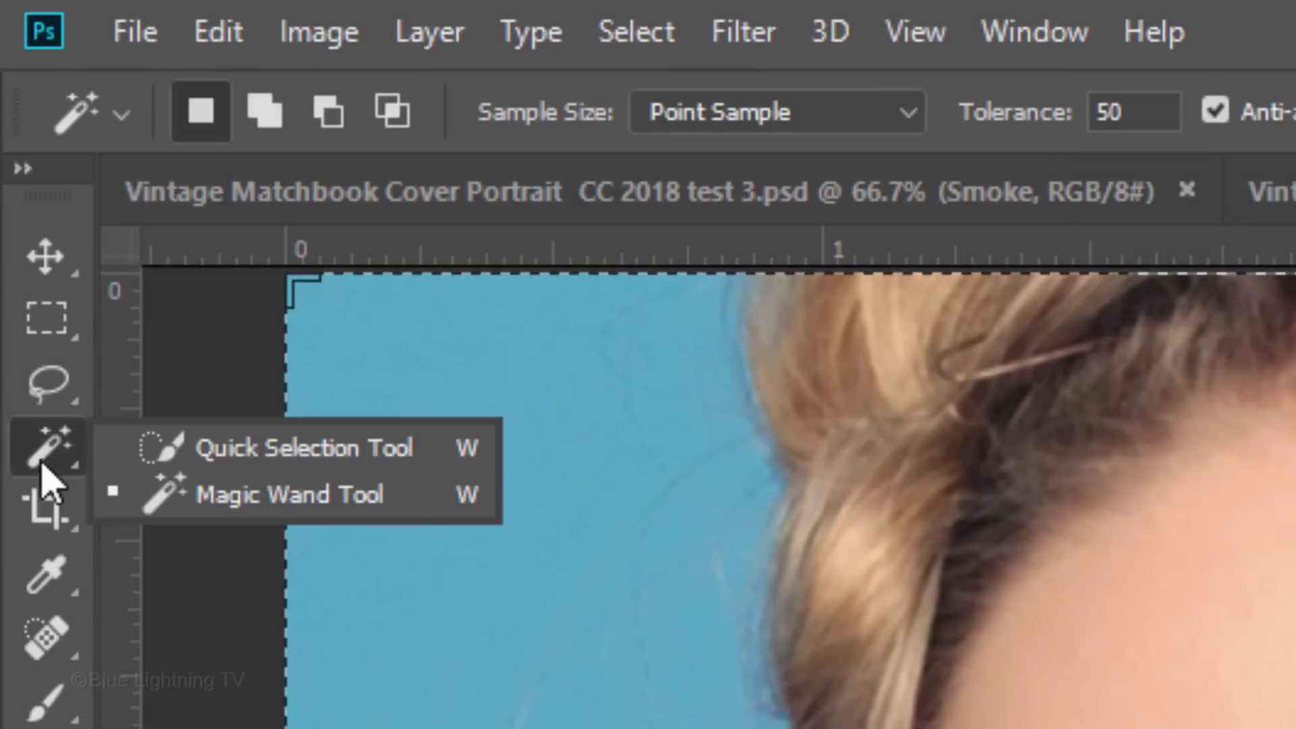
{"action": "left_click", "coordinate": [292, 449]}
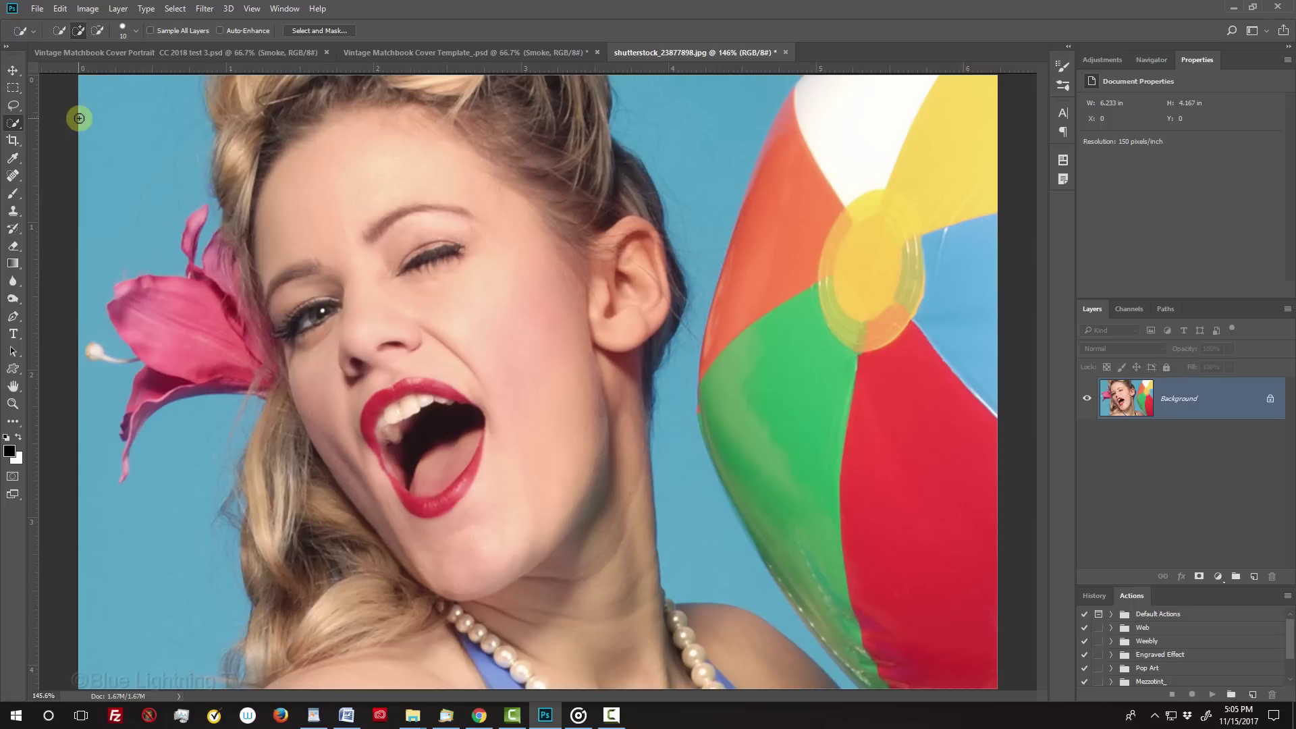
{"action": "mouse_move", "coordinate": [209, 90]}
{"action": "left_mouse_down"}
{"action": "mouse_move", "coordinate": [227, 259]}
{"action": "mouse_move", "coordinate": [190, 283]}
{"action": "mouse_move", "coordinate": [191, 232]}
{"action": "mouse_move", "coordinate": [172, 287]}
{"action": "mouse_move", "coordinate": [128, 302]}
{"action": "mouse_move", "coordinate": [141, 351]}
{"action": "mouse_move", "coordinate": [97, 352]}
{"action": "mouse_move", "coordinate": [156, 361]}
{"action": "mouse_move", "coordinate": [116, 361]}
{"action": "mouse_move", "coordinate": [134, 403]}
{"action": "mouse_move", "coordinate": [120, 470]}
{"action": "left_mouse_up"}
{"action": "key", "text": "alt"}
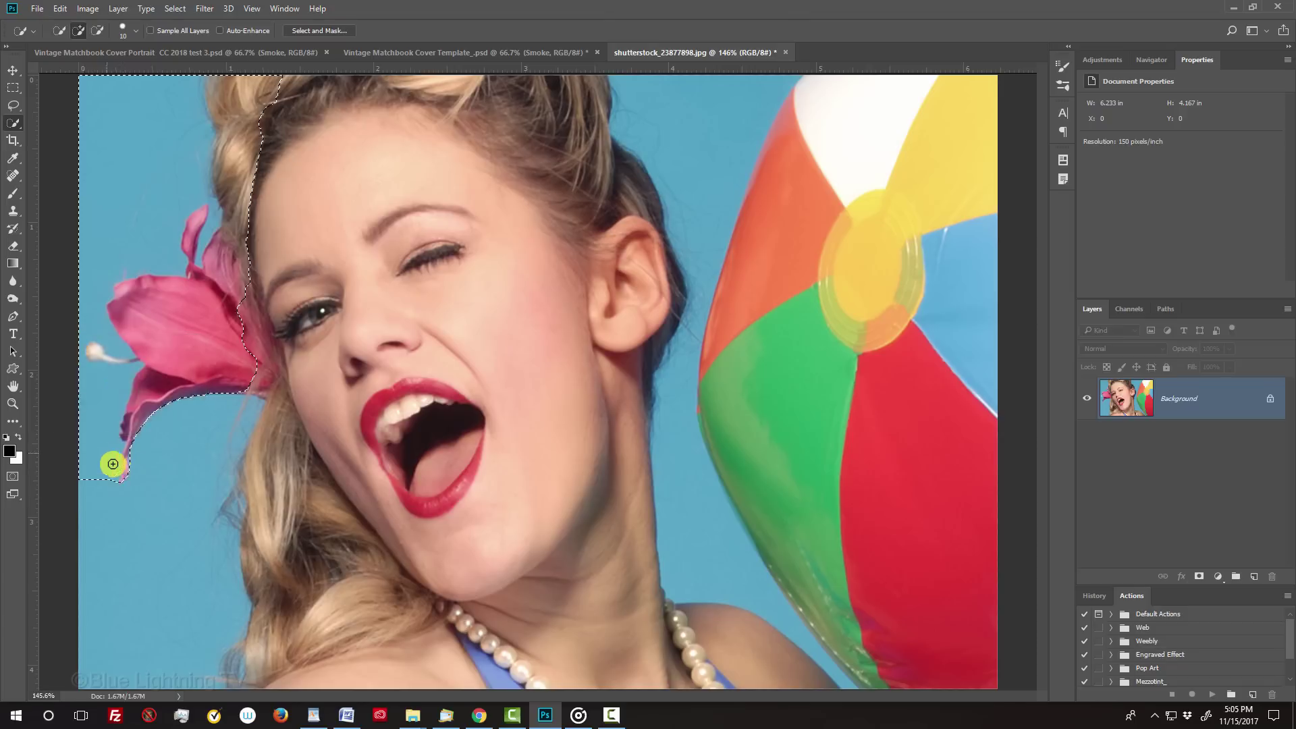
{"action": "left_click", "coordinate": [115, 458], "text": "alt"}
{"action": "mouse_move", "coordinate": [213, 226]}
{"action": "left_mouse_down"}
{"action": "mouse_move", "coordinate": [269, 364]}
{"action": "mouse_move", "coordinate": [286, 500]}
{"action": "mouse_move", "coordinate": [248, 685]}
{"action": "mouse_move", "coordinate": [457, 585]}
{"action": "mouse_move", "coordinate": [511, 181]}
{"action": "mouse_move", "coordinate": [671, 277]}
{"action": "mouse_move", "coordinate": [653, 613]}
{"action": "mouse_move", "coordinate": [777, 549]}
{"action": "mouse_move", "coordinate": [831, 210]}
{"action": "mouse_move", "coordinate": [994, 136]}
{"action": "mouse_move", "coordinate": [961, 469]}
{"action": "mouse_move", "coordinate": [977, 647]}
{"action": "mouse_move", "coordinate": [731, 573]}
{"action": "mouse_move", "coordinate": [695, 403]}
{"action": "mouse_move", "coordinate": [695, 119]}
{"action": "left_mouse_up"}
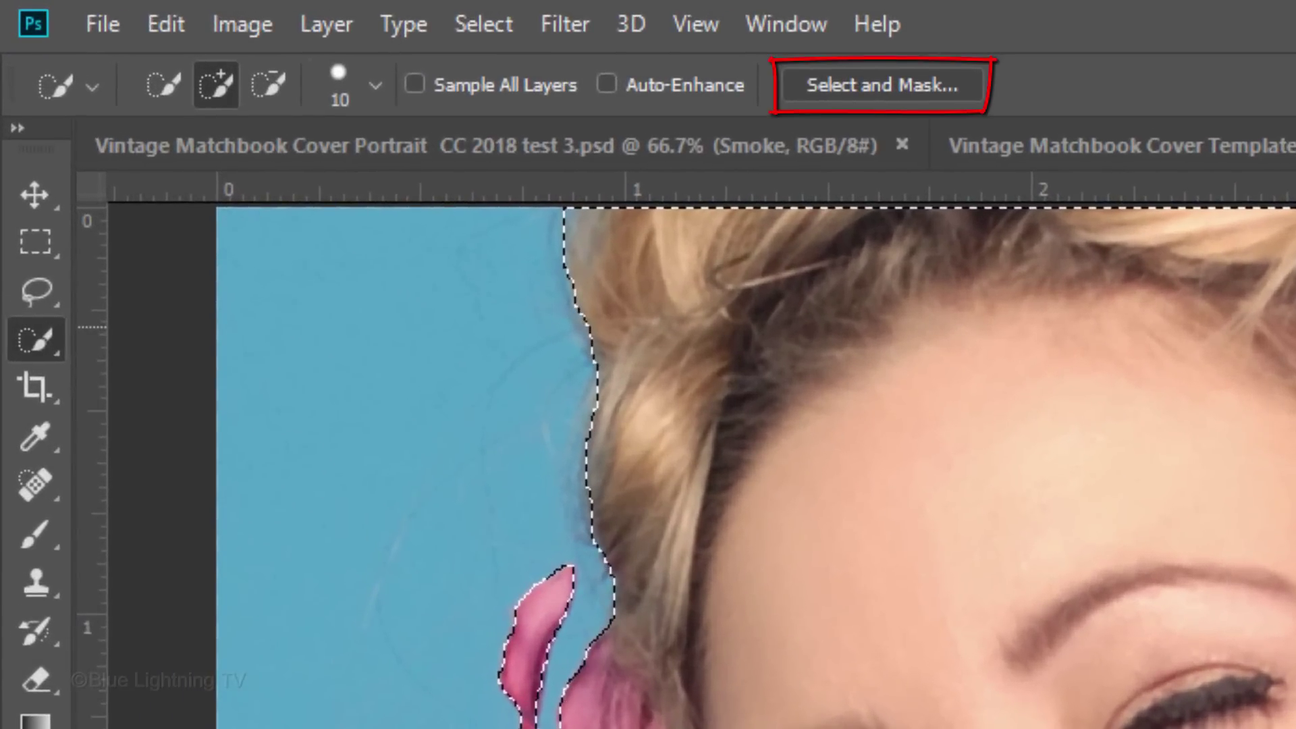
{"action": "left_click", "coordinate": [502, 20]}
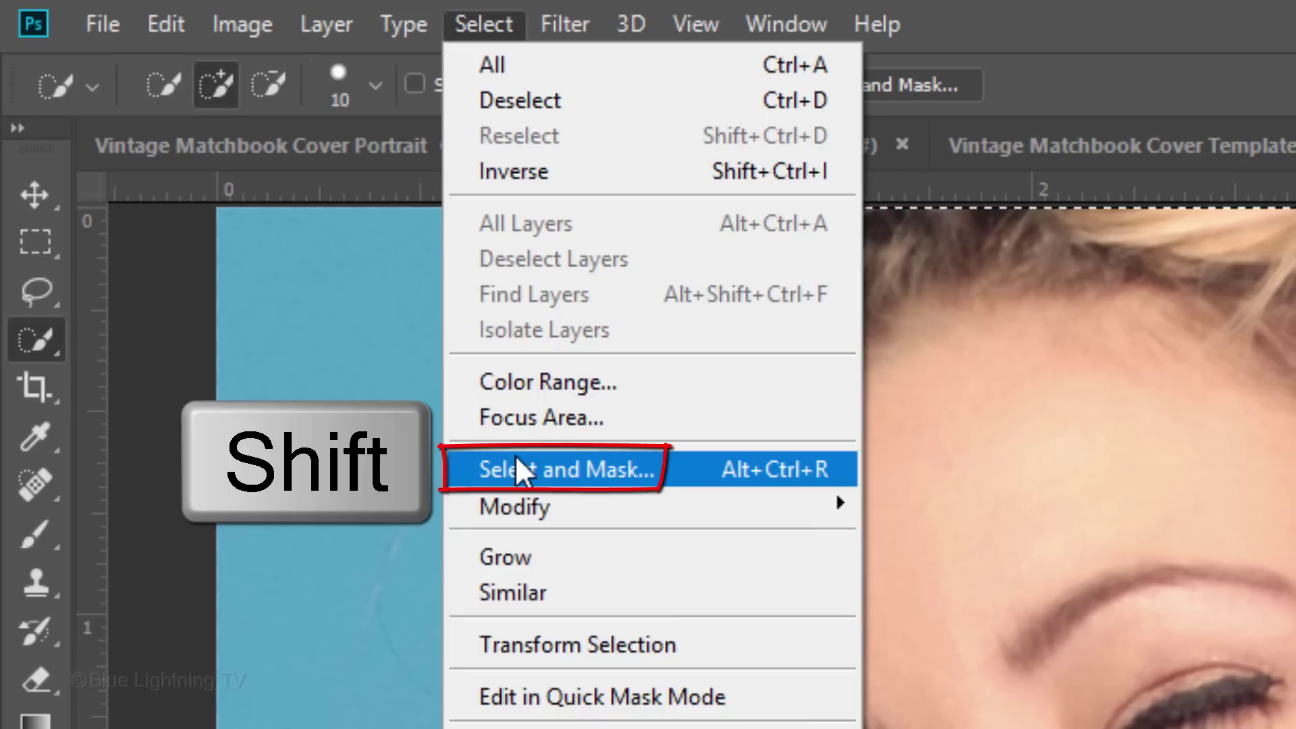
Refine the edge with Smart Radius 56.3 px and Decontaminate Colors, output to a new masked layer
{"action": "left_click", "coordinate": [515, 468], "text": "shift"}
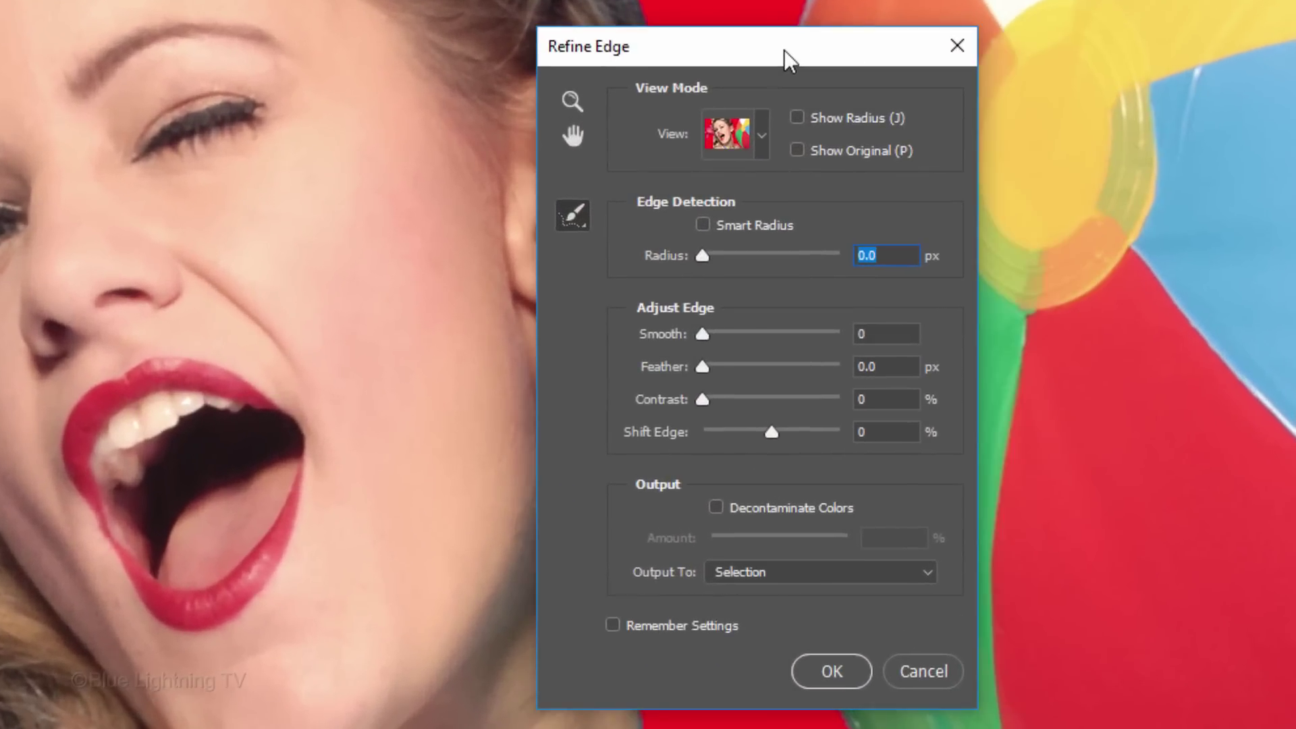
{"action": "left_click", "coordinate": [702, 225]}
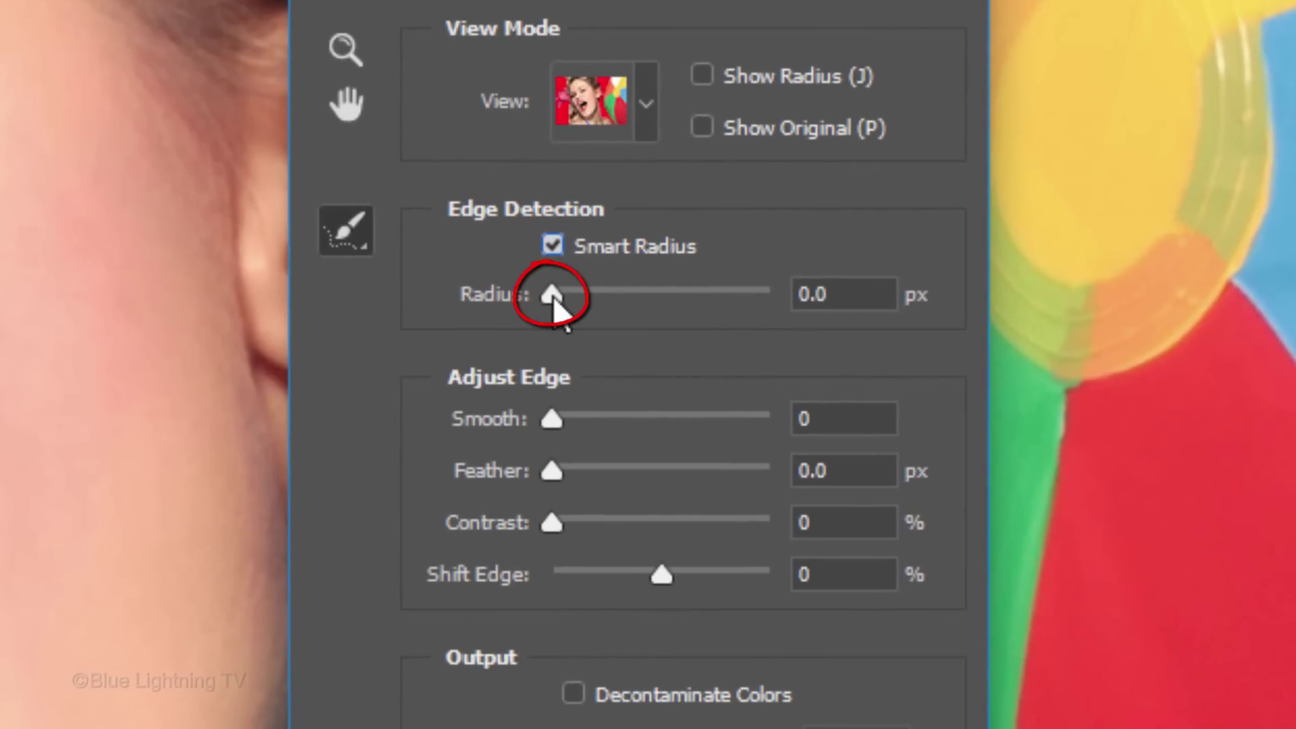
{"action": "left_click_drag", "start_coordinate": [555, 298], "coordinate": [639, 301]}
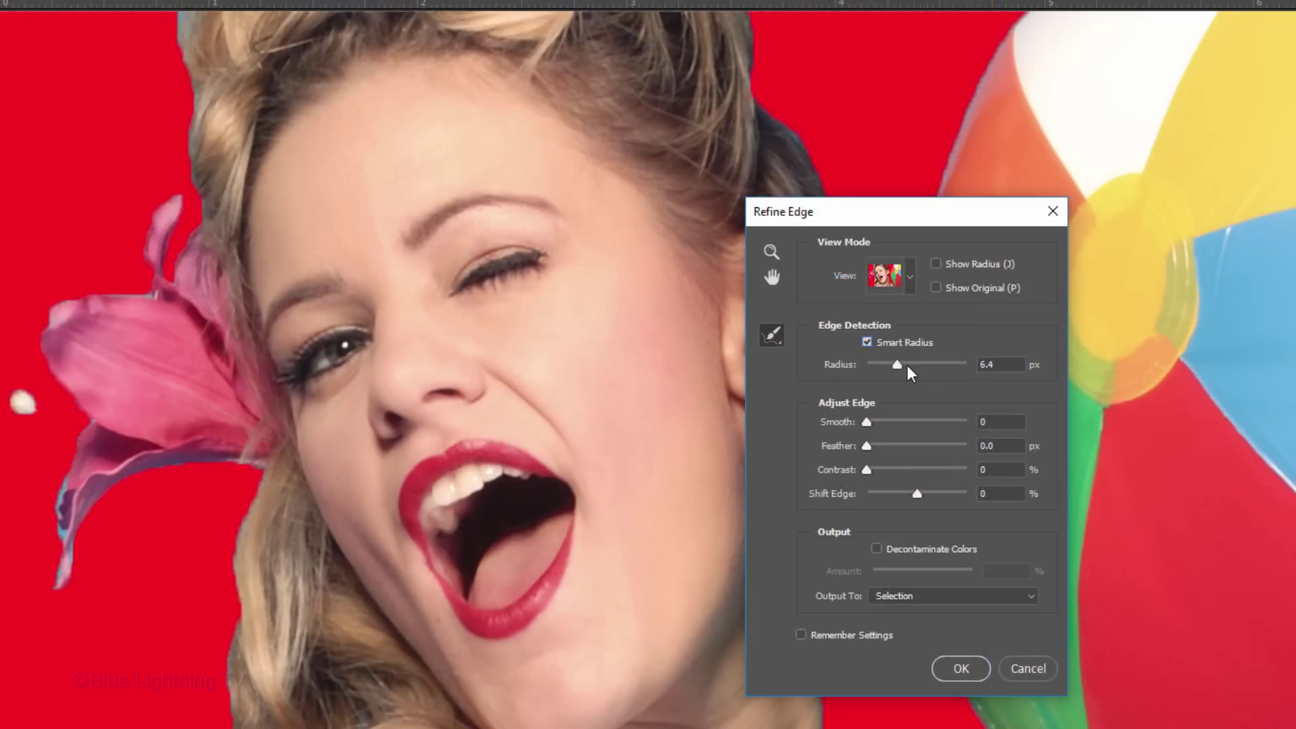
{"action": "left_click_drag", "start_coordinate": [907, 366], "coordinate": [934, 364]}
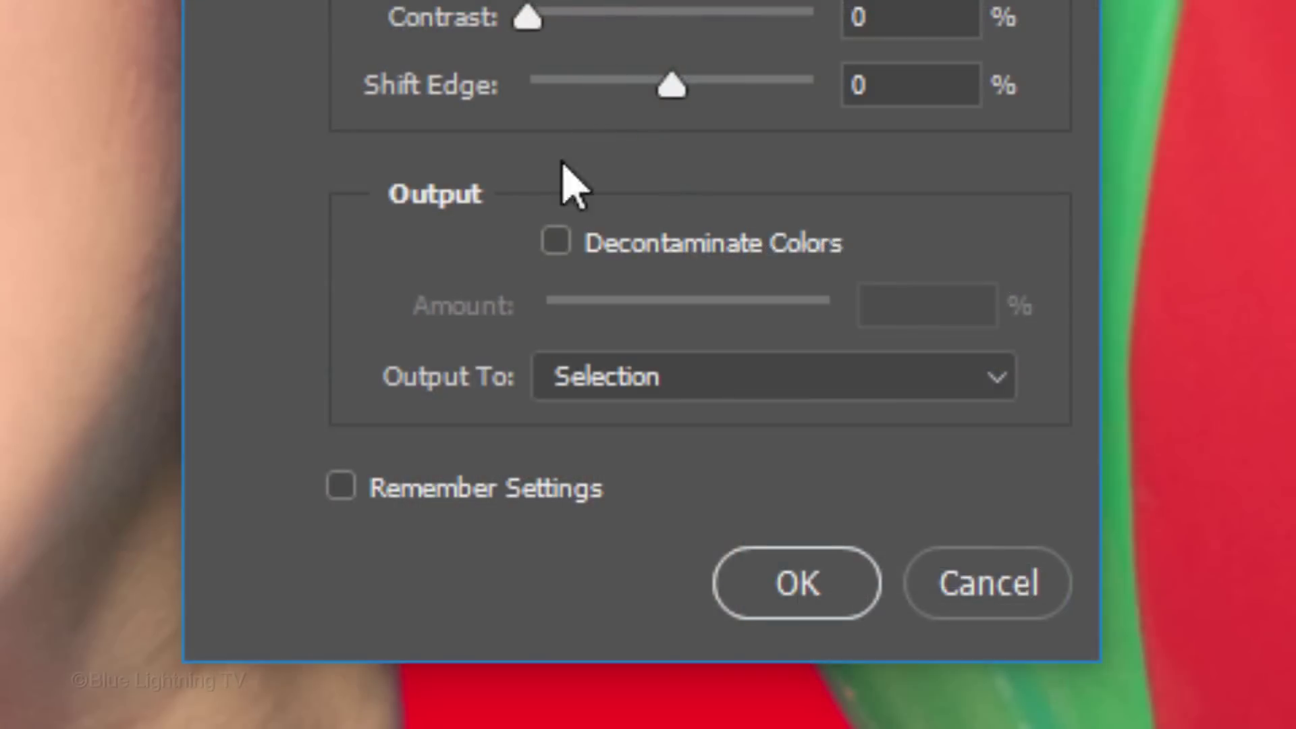
{"action": "left_click", "coordinate": [876, 548]}
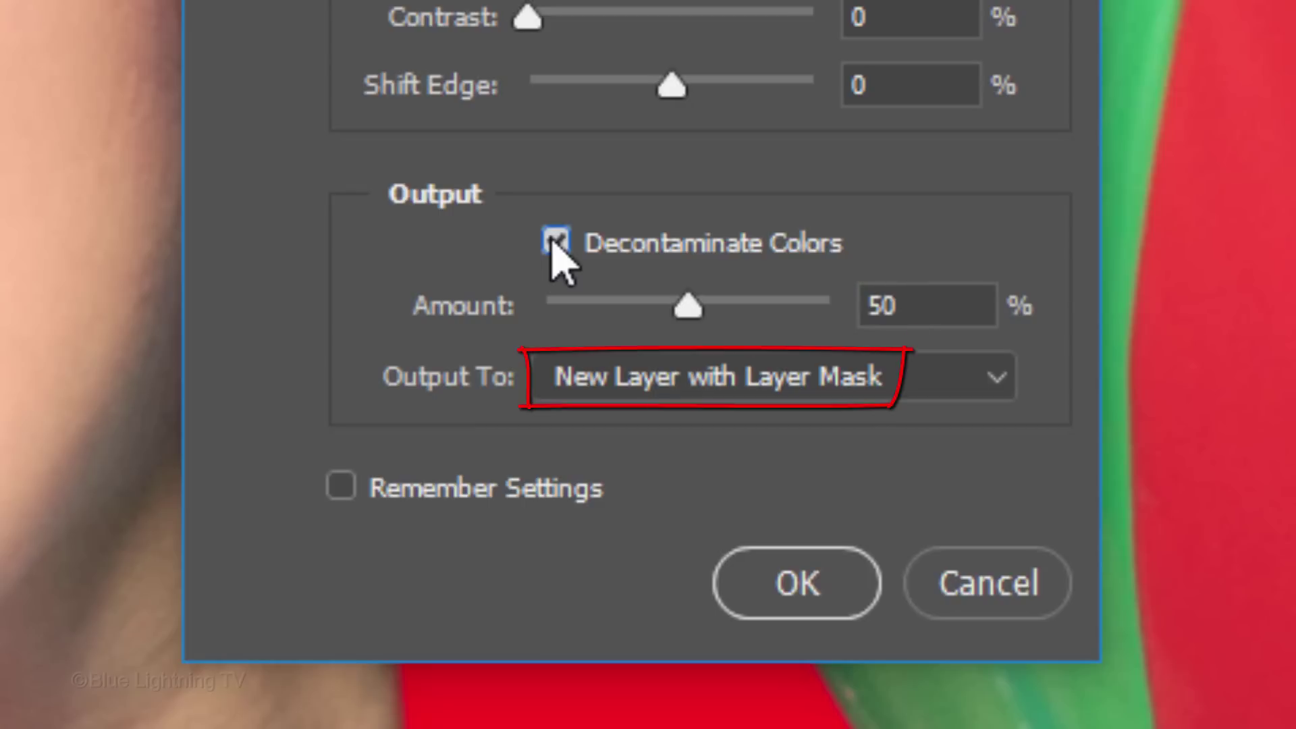
{"action": "left_click", "coordinate": [784, 579]}
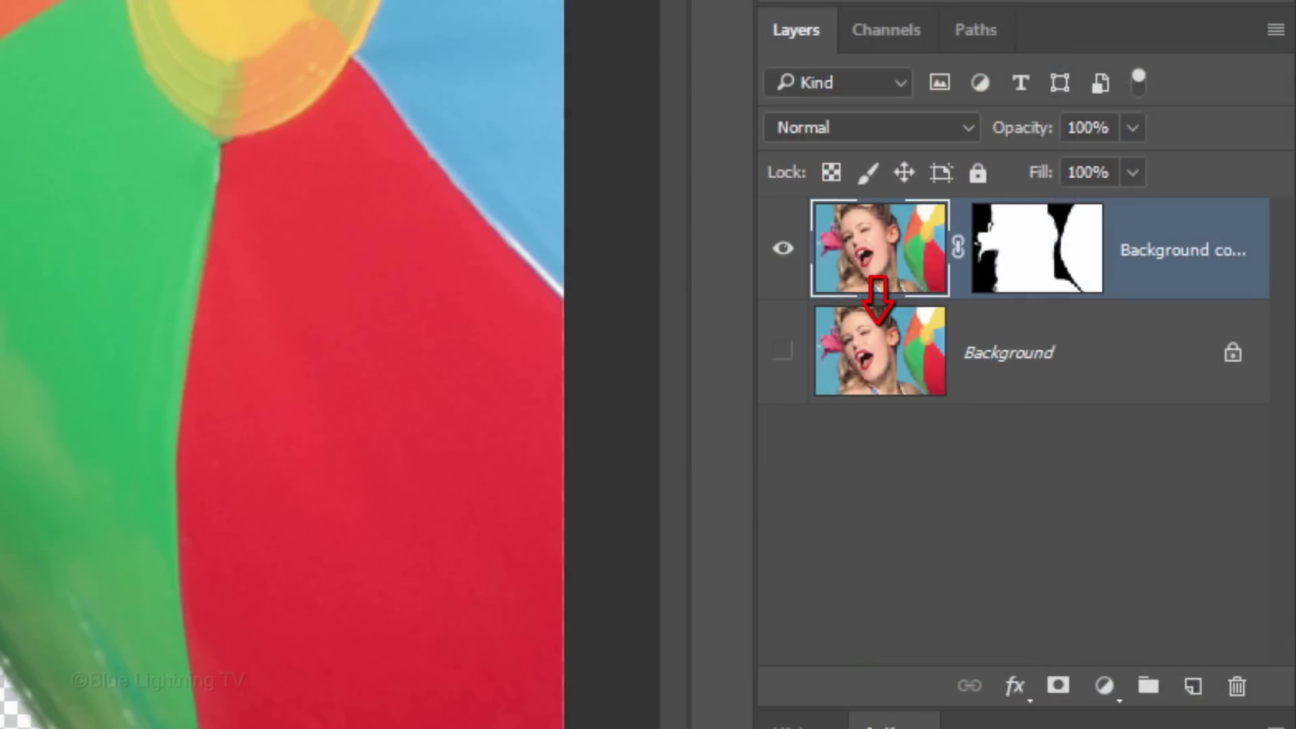
Add Layer 1 beneath the cutout and fill it with the teal #90B7B8
{"action": "left_click", "coordinate": [1191, 691], "text": "ctrl"}
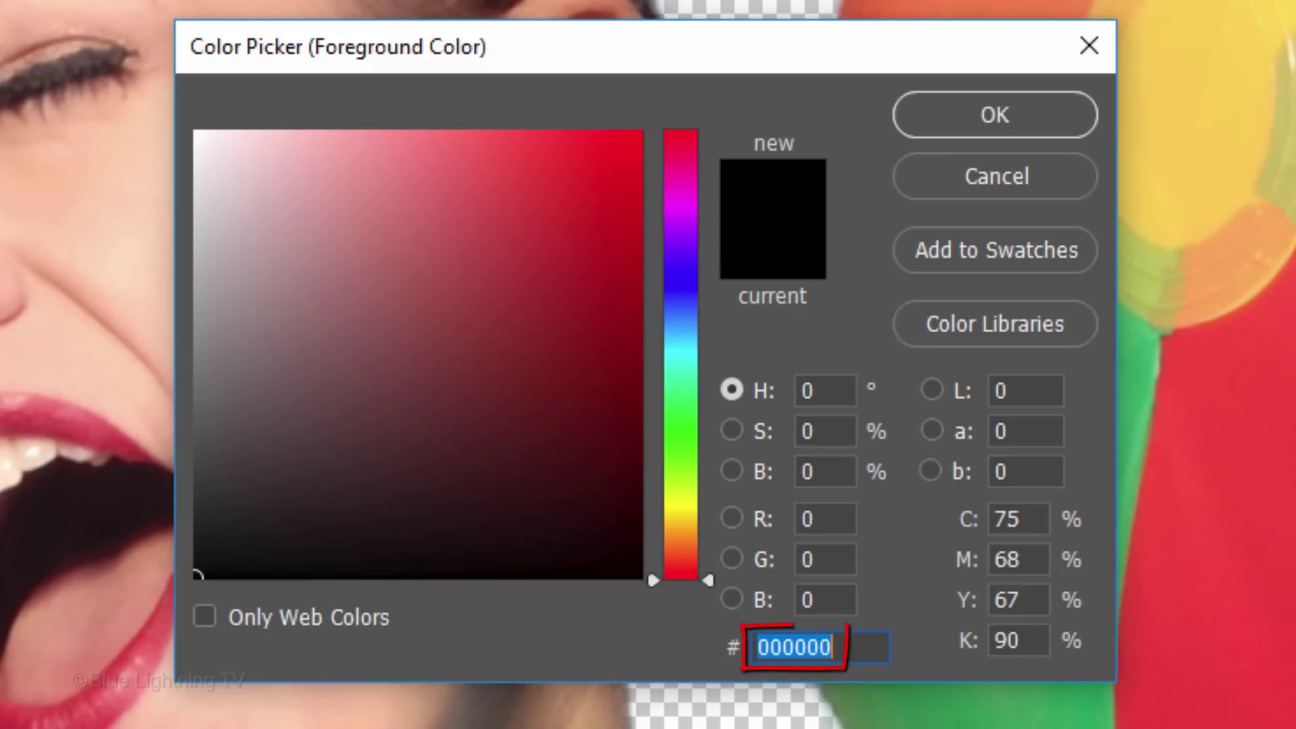
{"action": "type", "text": "9"}
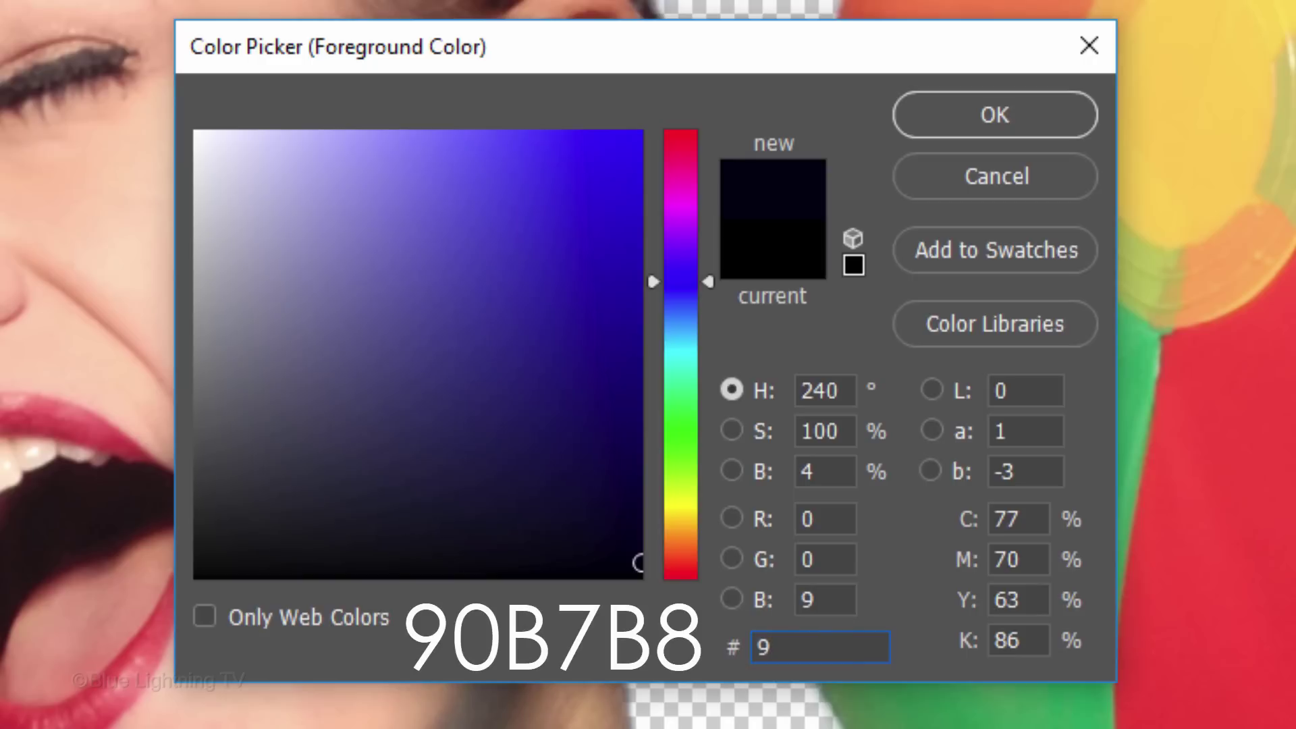
{"action": "type", "text": "0B7"}
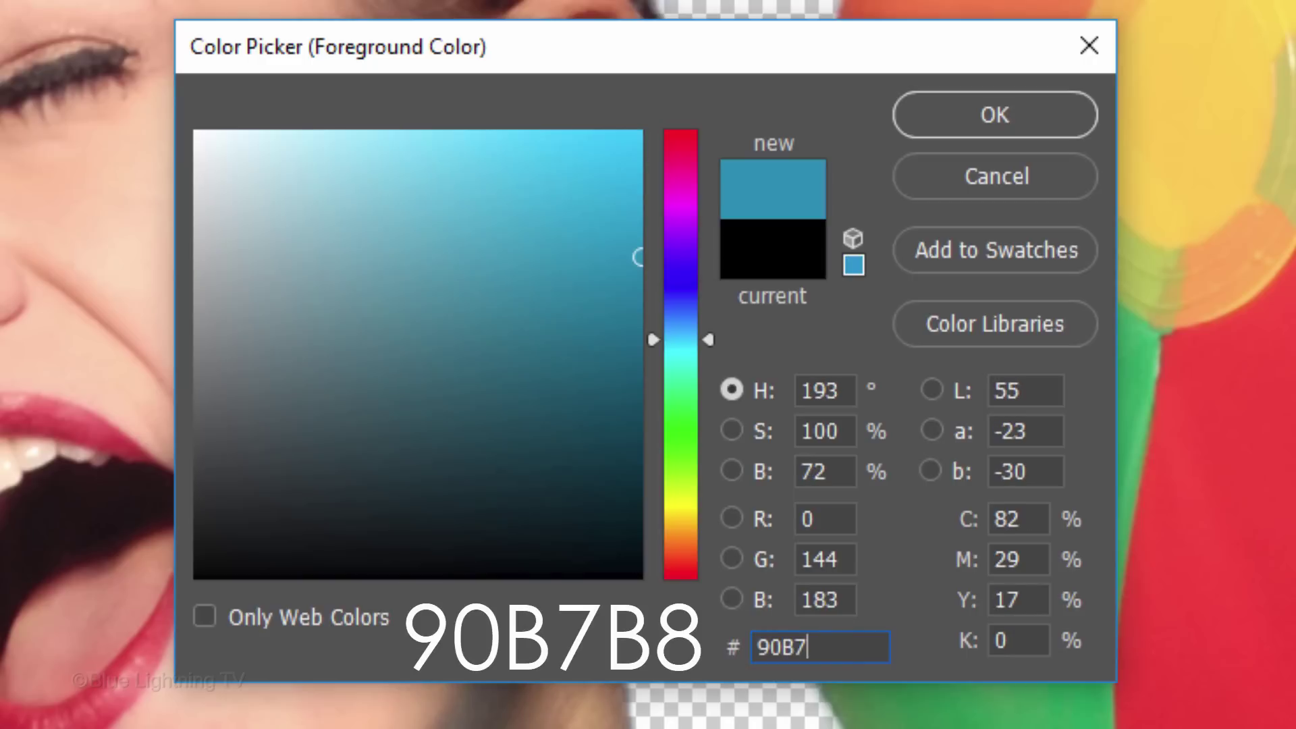
{"action": "type", "text": "B8"}
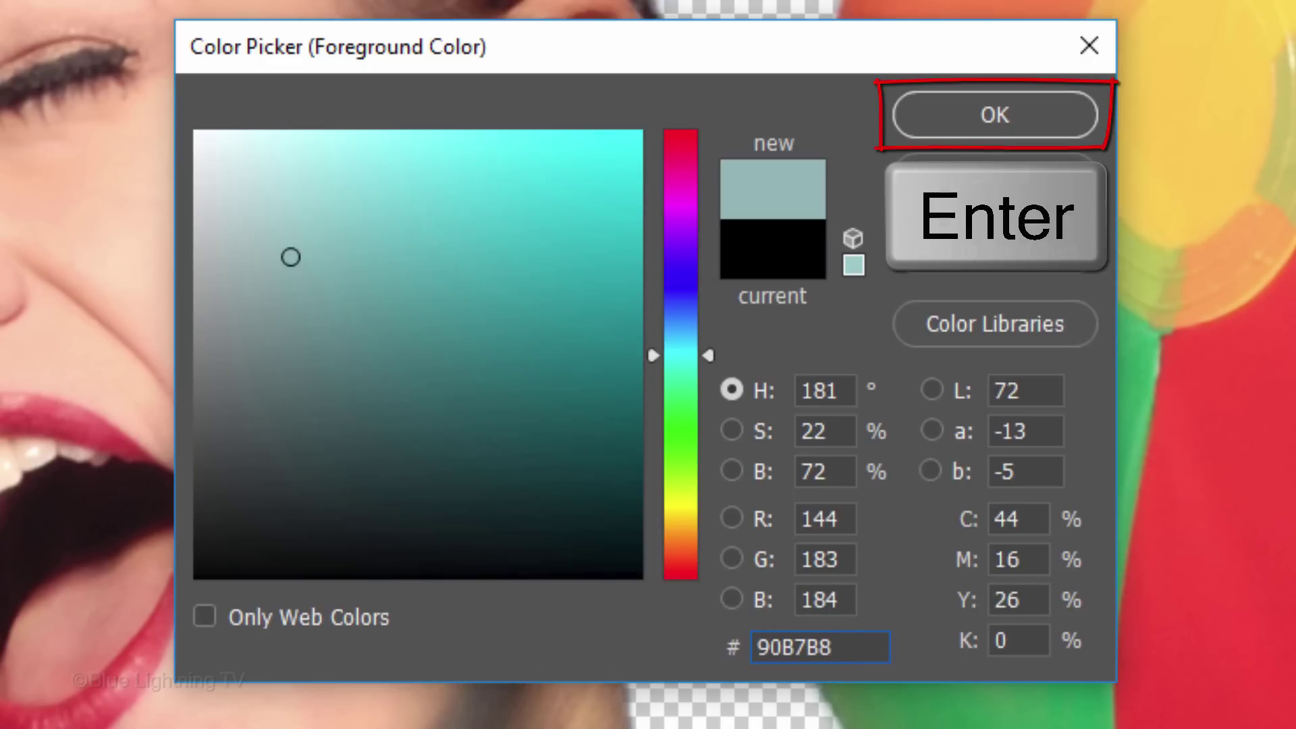
{"action": "key", "text": "Return"}
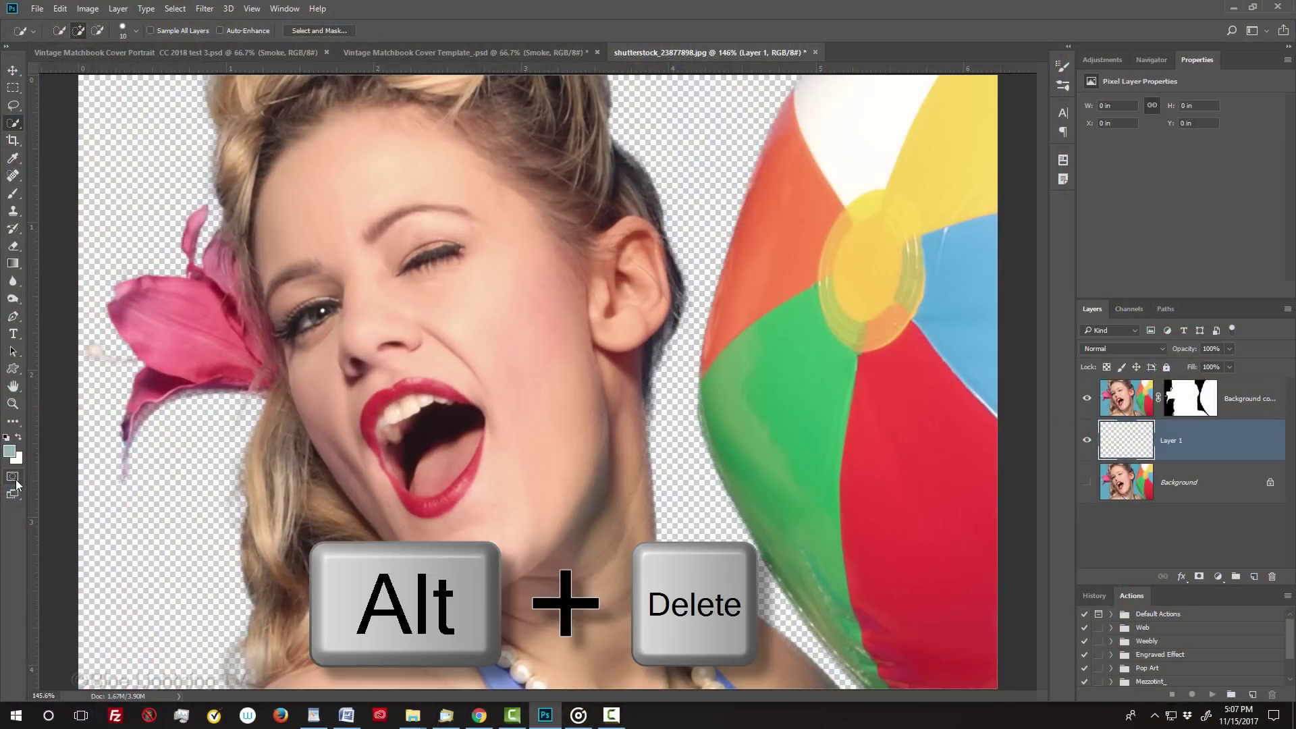
{"action": "key", "text": "alt+Delete"}
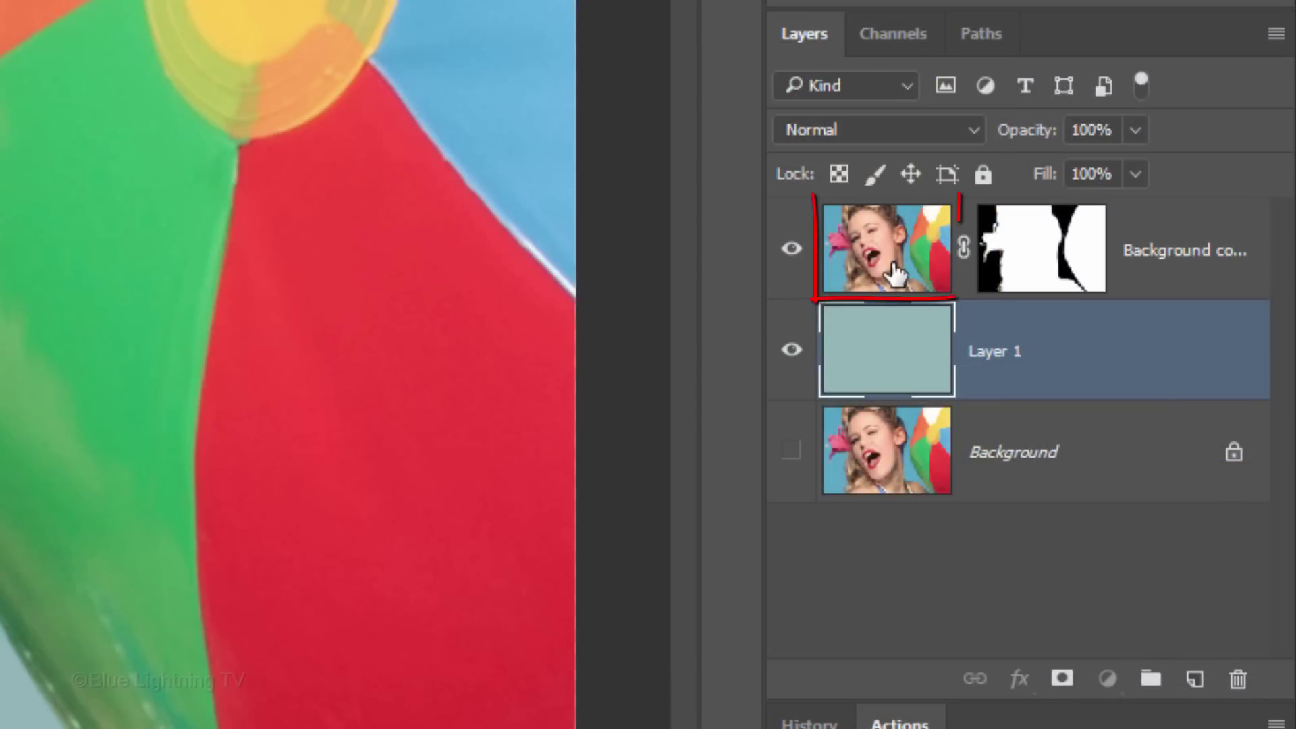
Add a Levels adjustment above Background copy with the white input level at 221
{"action": "left_click", "coordinate": [897, 273]}
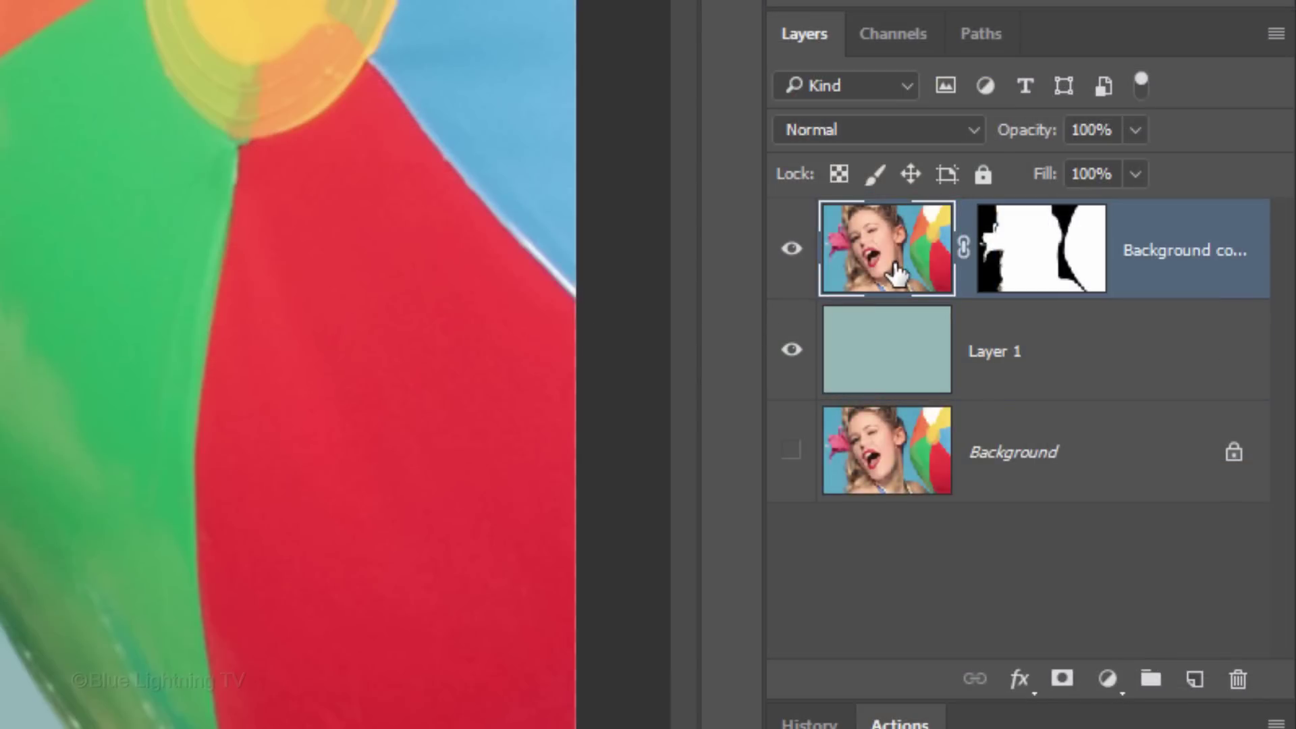
{"action": "left_click", "coordinate": [1098, 687]}
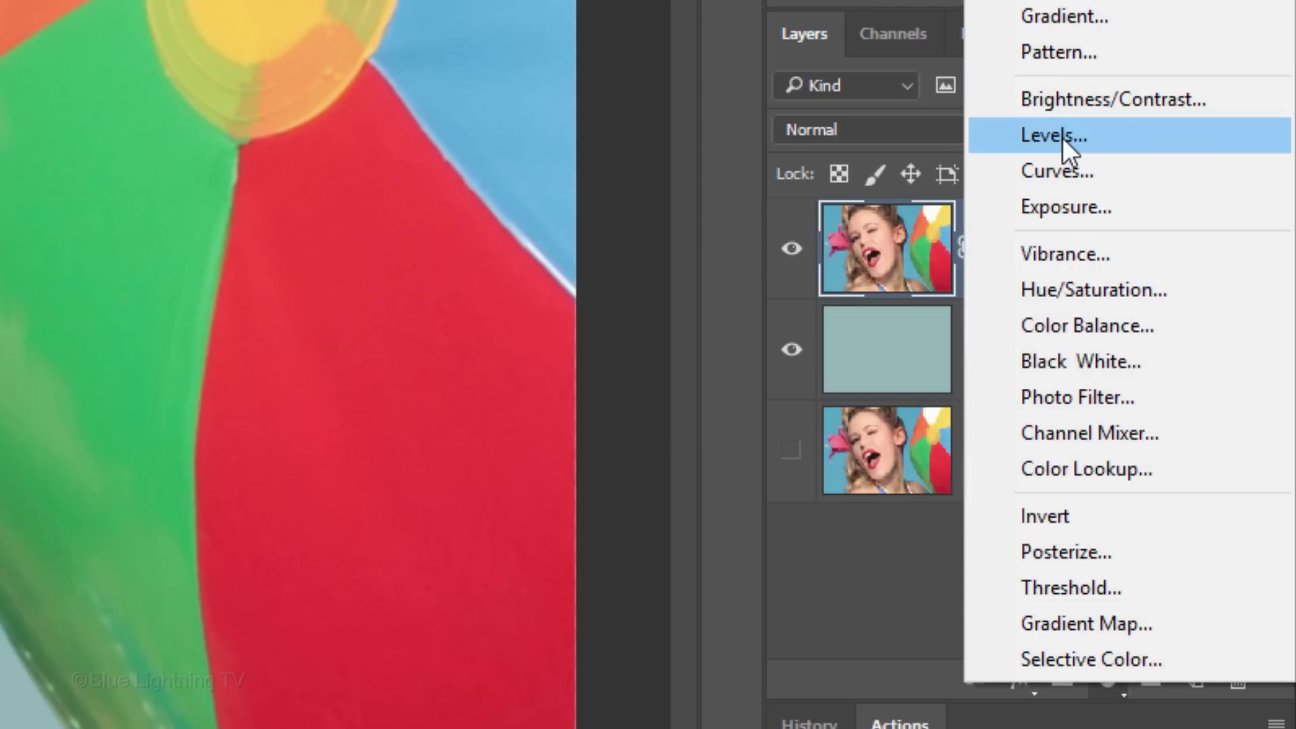
{"action": "left_click", "coordinate": [1062, 136]}
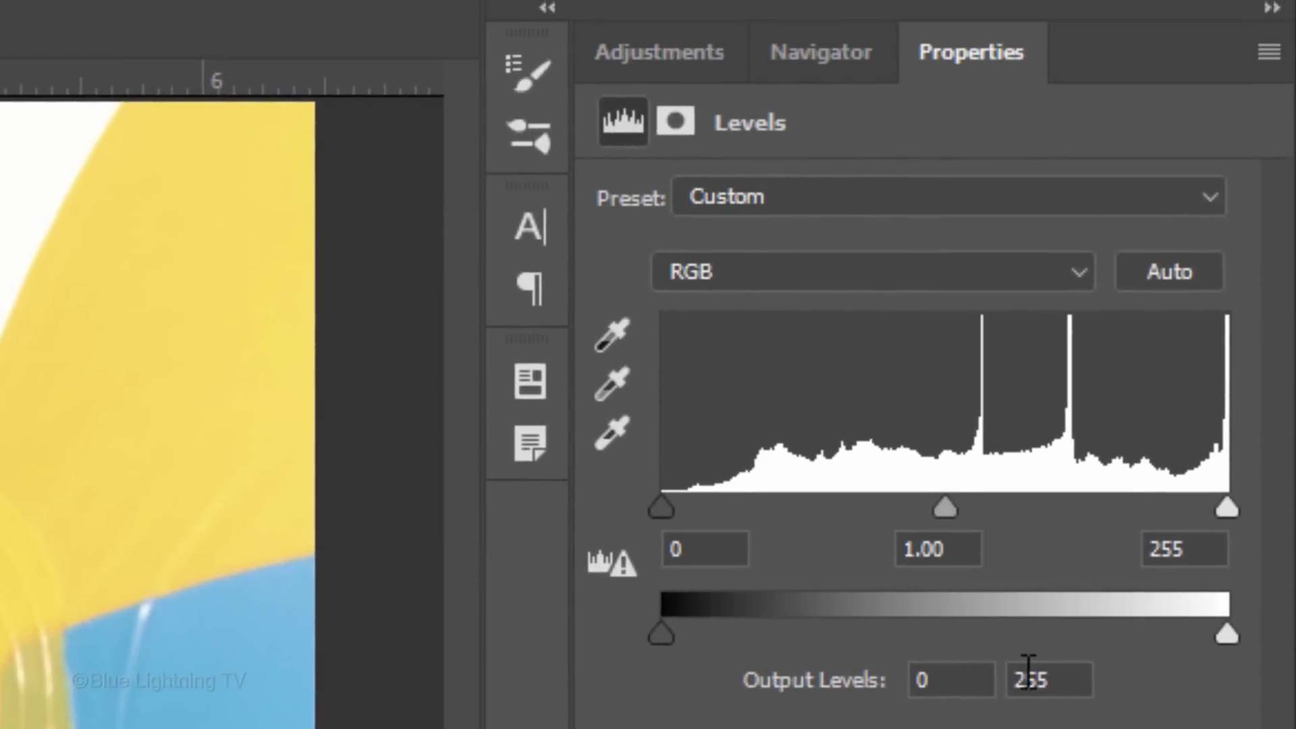
{"action": "left_click", "coordinate": [1210, 332]}
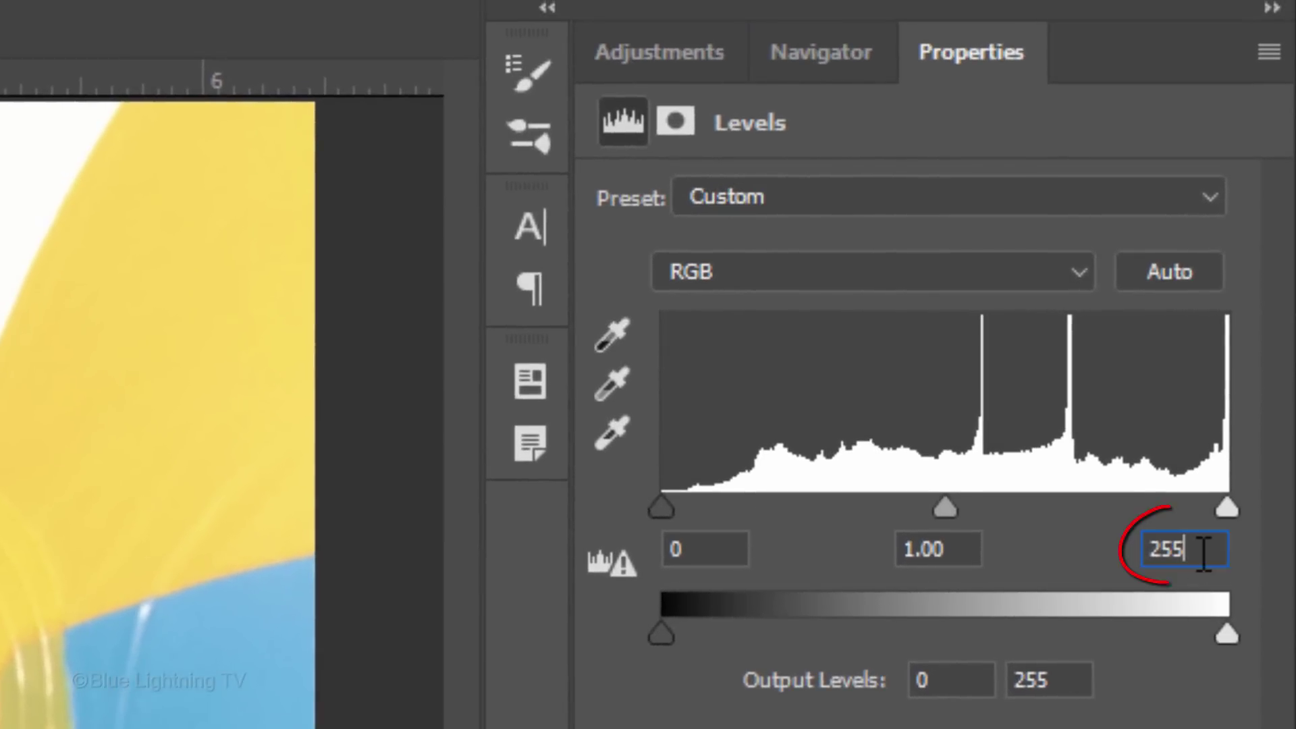
{"action": "double_click", "coordinate": [1202, 550]}
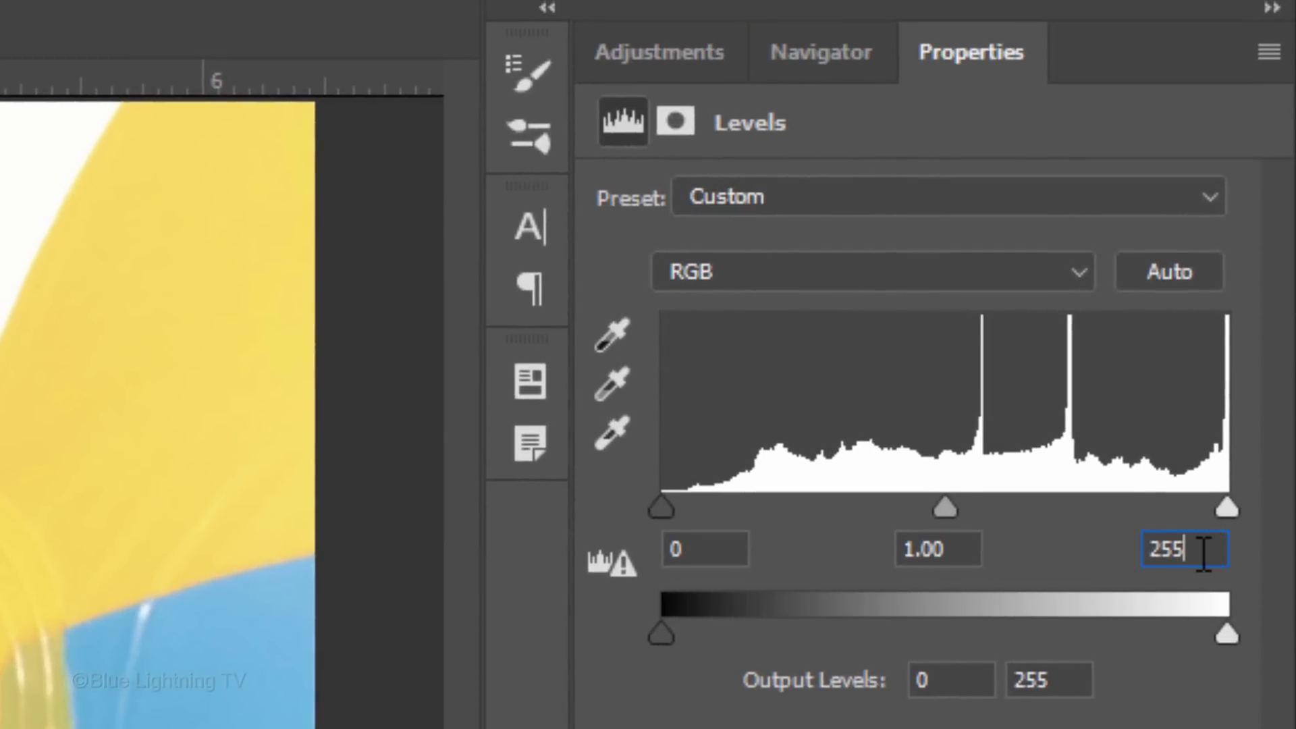
{"action": "type", "text": "221"}
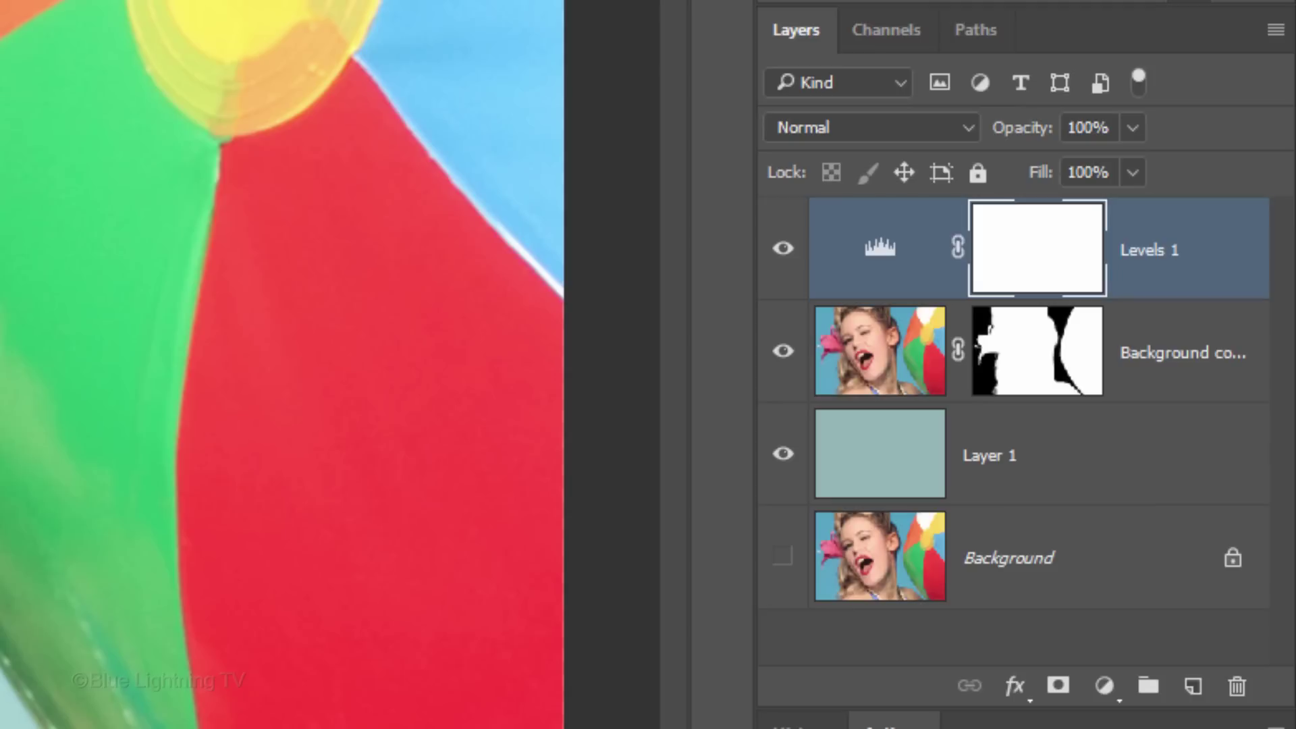
Duplicate the Background copy layer into a new document named 'Subject'
{"action": "left_click", "coordinate": [895, 360]}
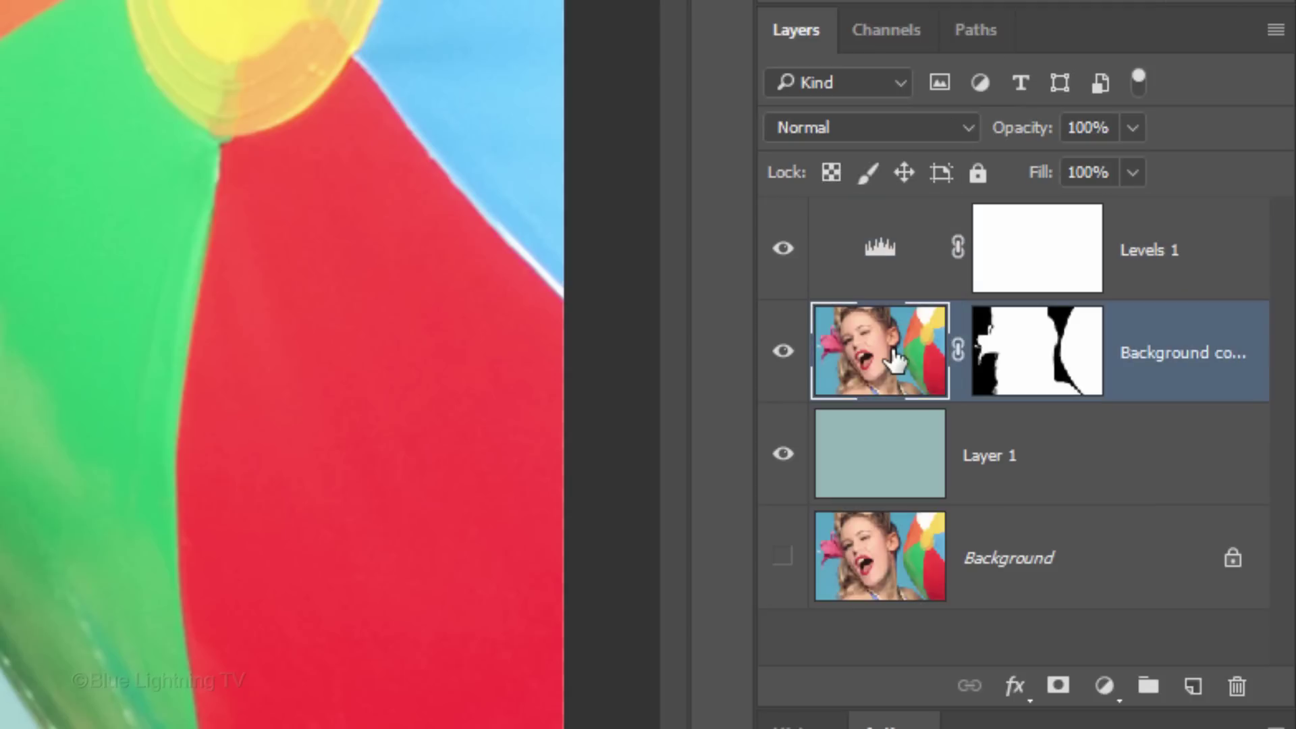
{"action": "left_click", "coordinate": [1274, 31]}
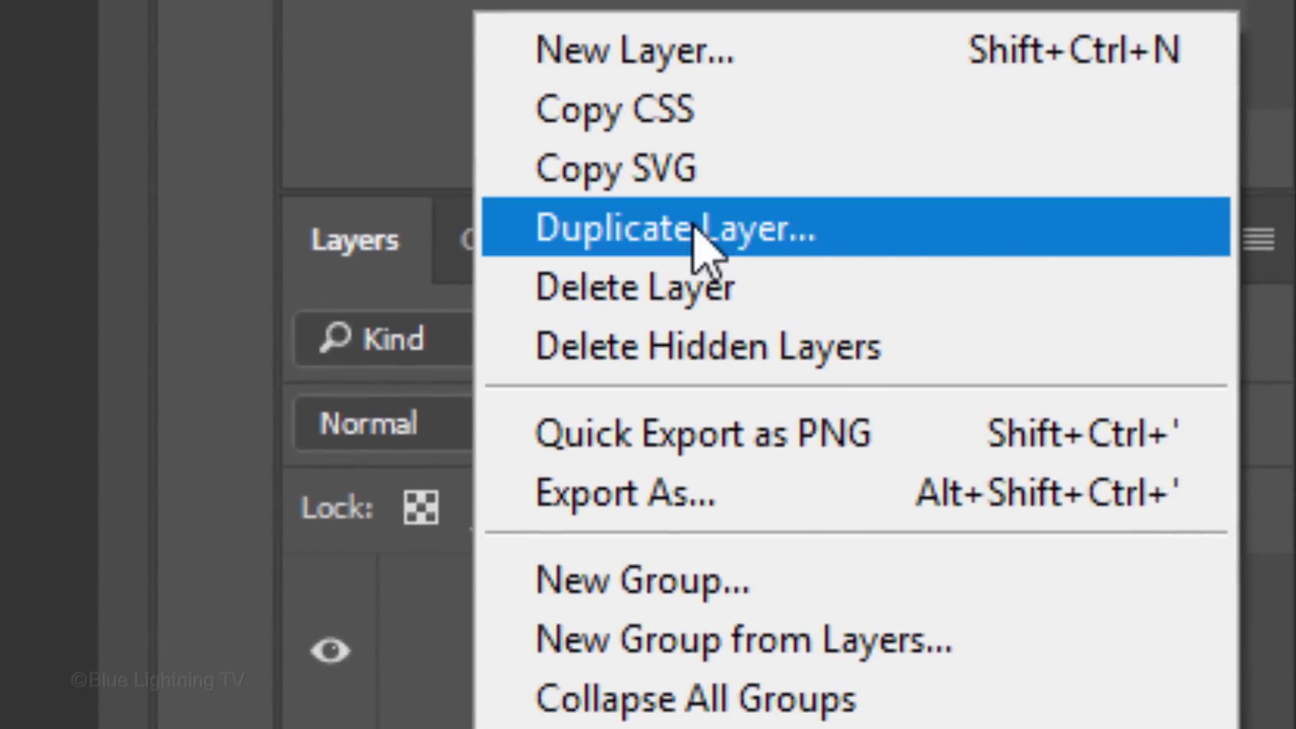
{"action": "left_click", "coordinate": [674, 236]}
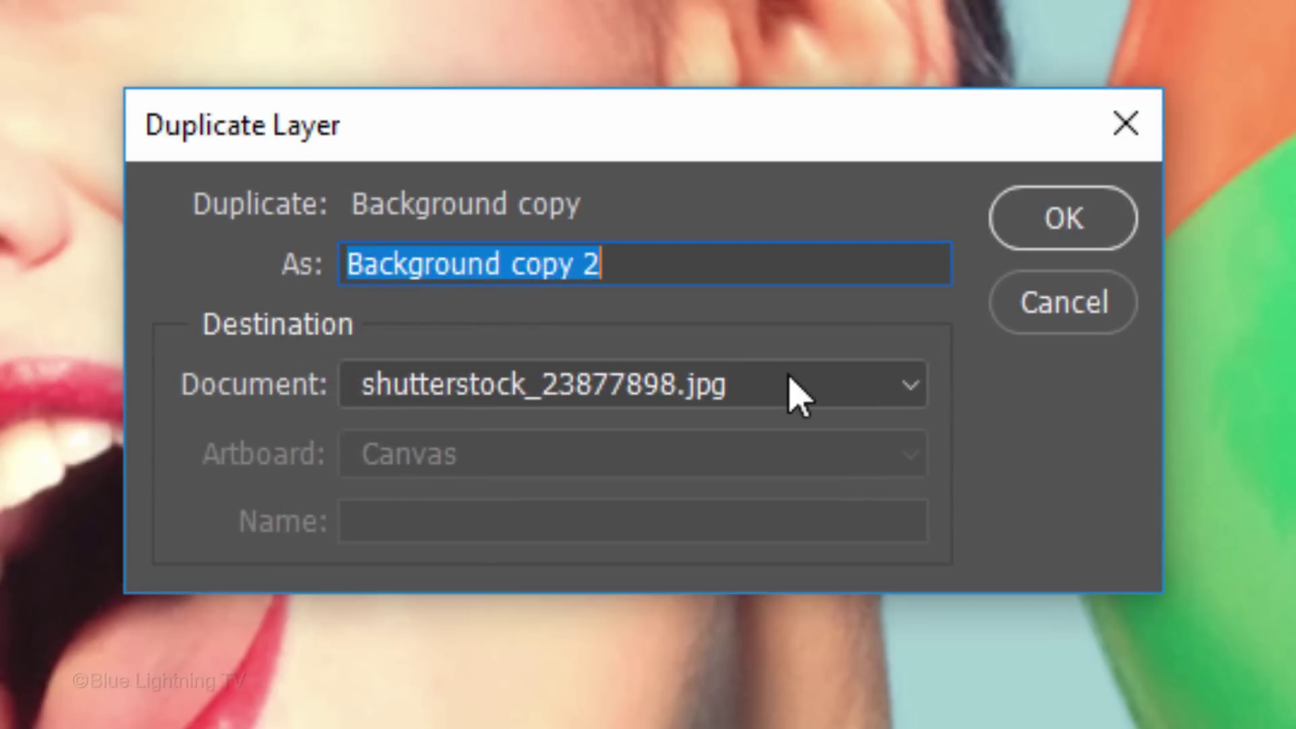
{"action": "left_click", "coordinate": [761, 387]}
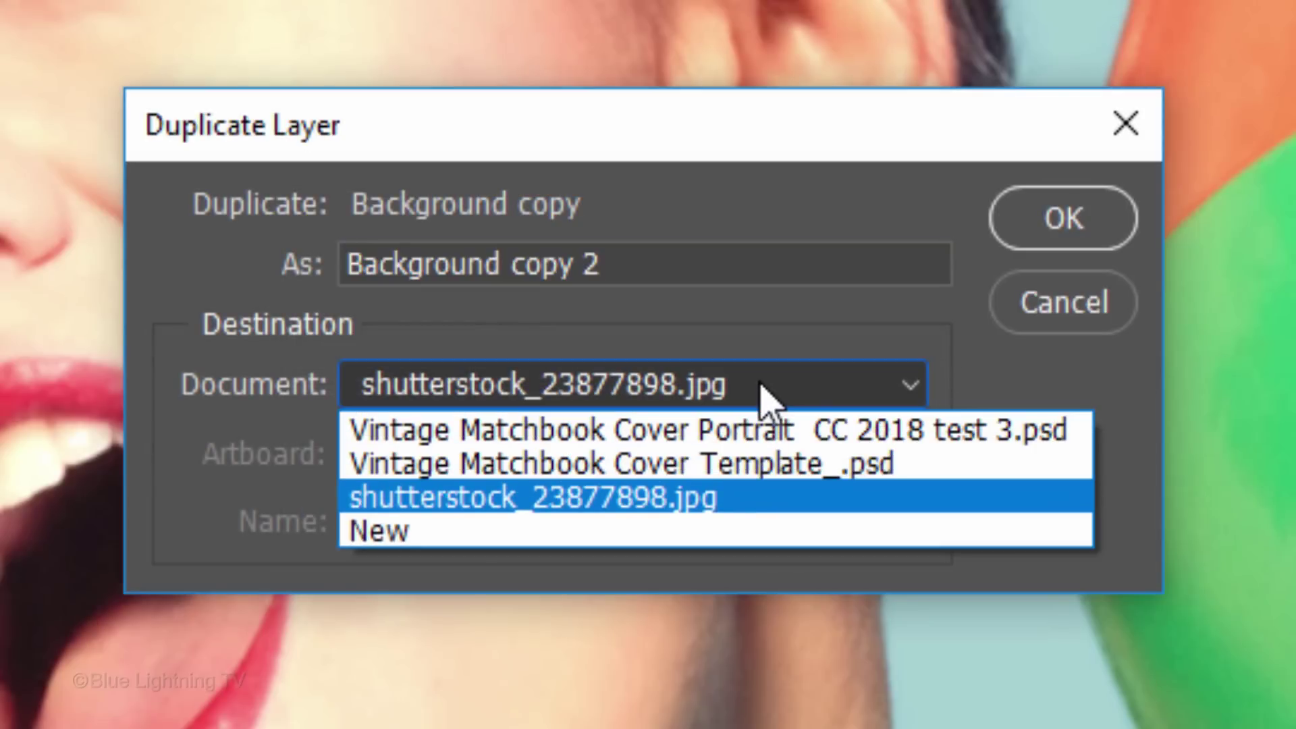
{"action": "left_click", "coordinate": [742, 533]}
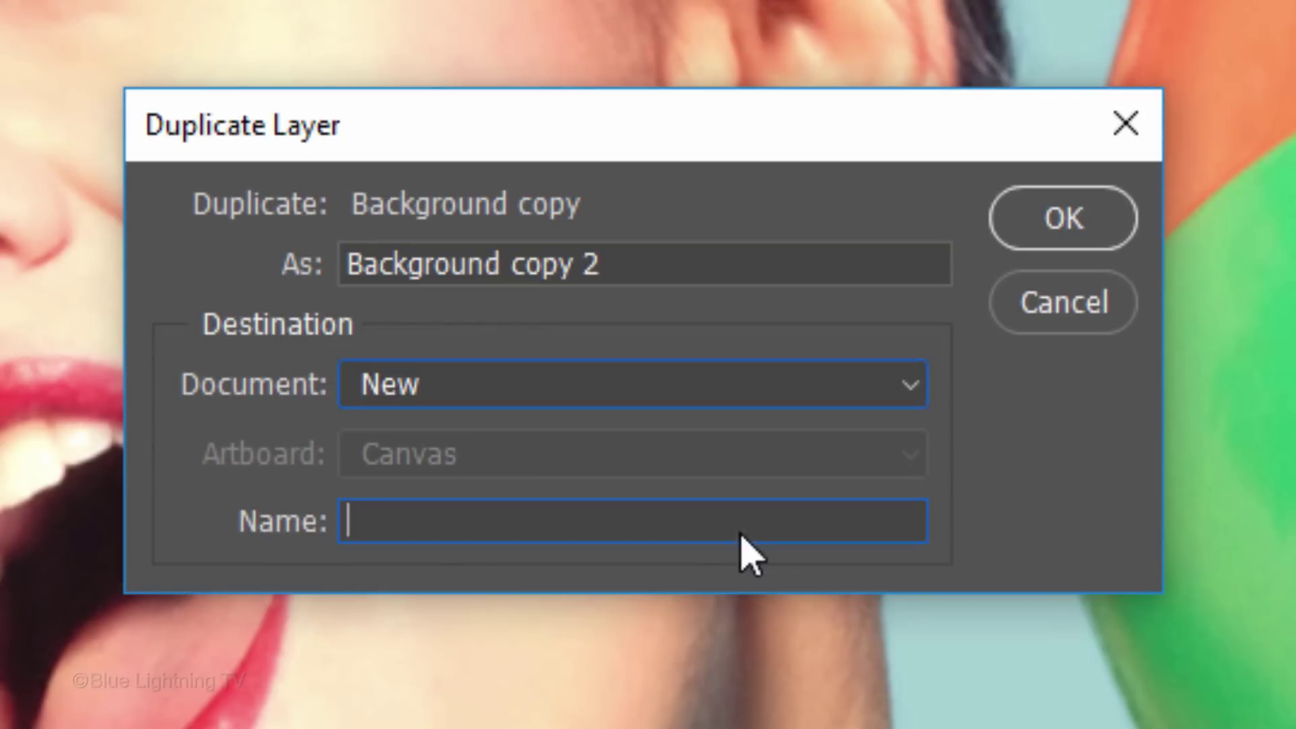
{"action": "type", "text": "Subject"}
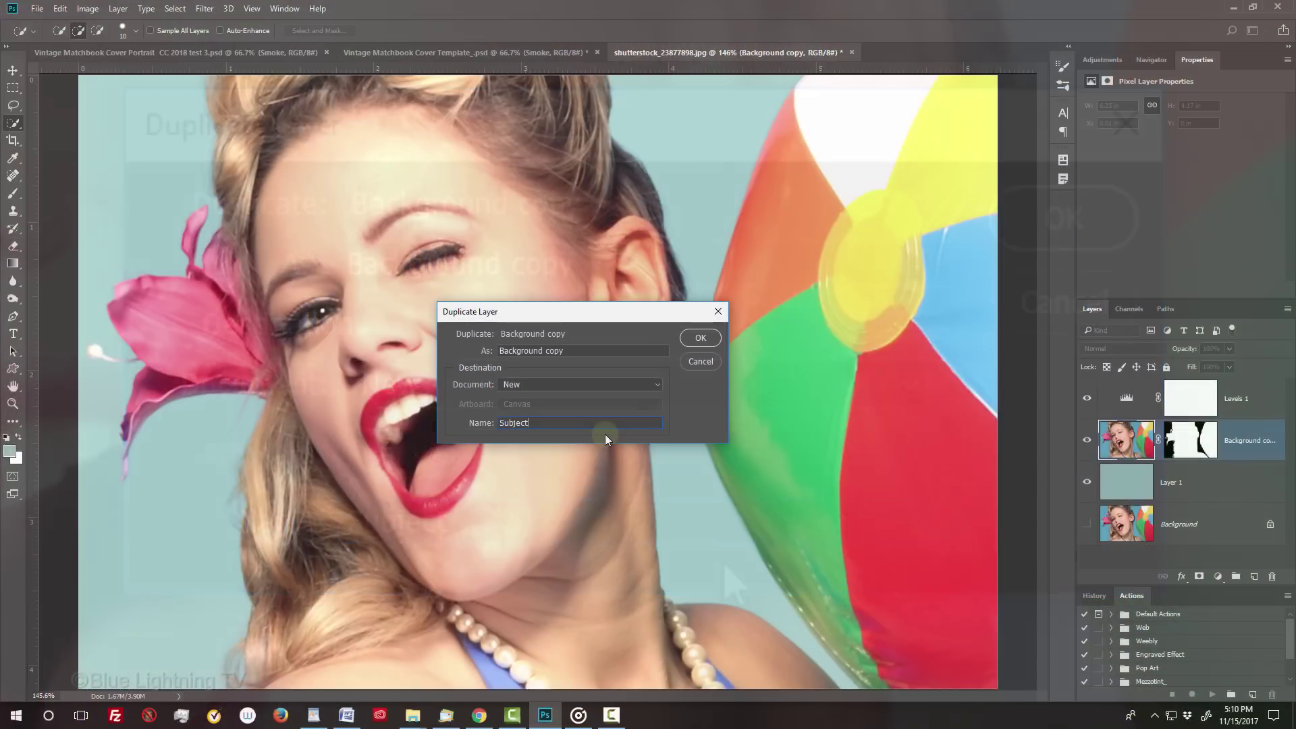
{"action": "key", "text": "Return"}
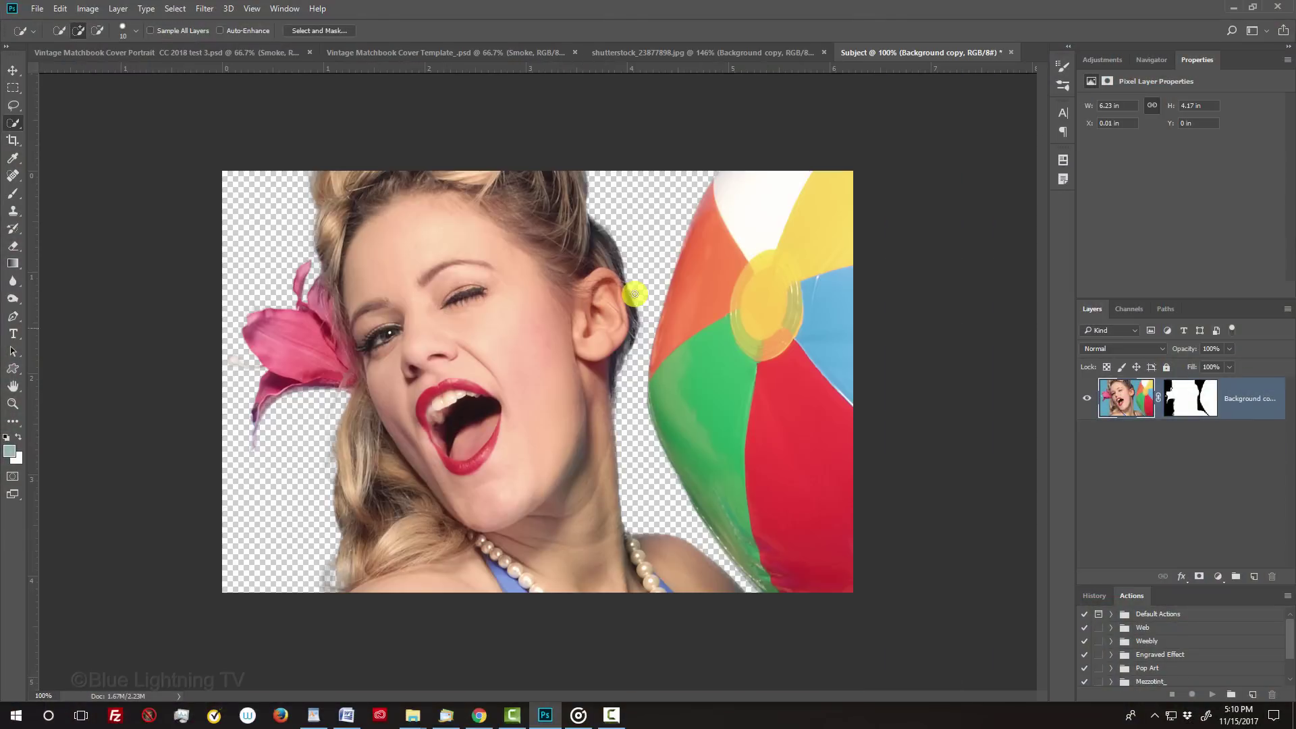
In the shutterstock image, merge the Levels 1 through Background layers into one smart object
{"action": "left_click", "coordinate": [706, 53]}
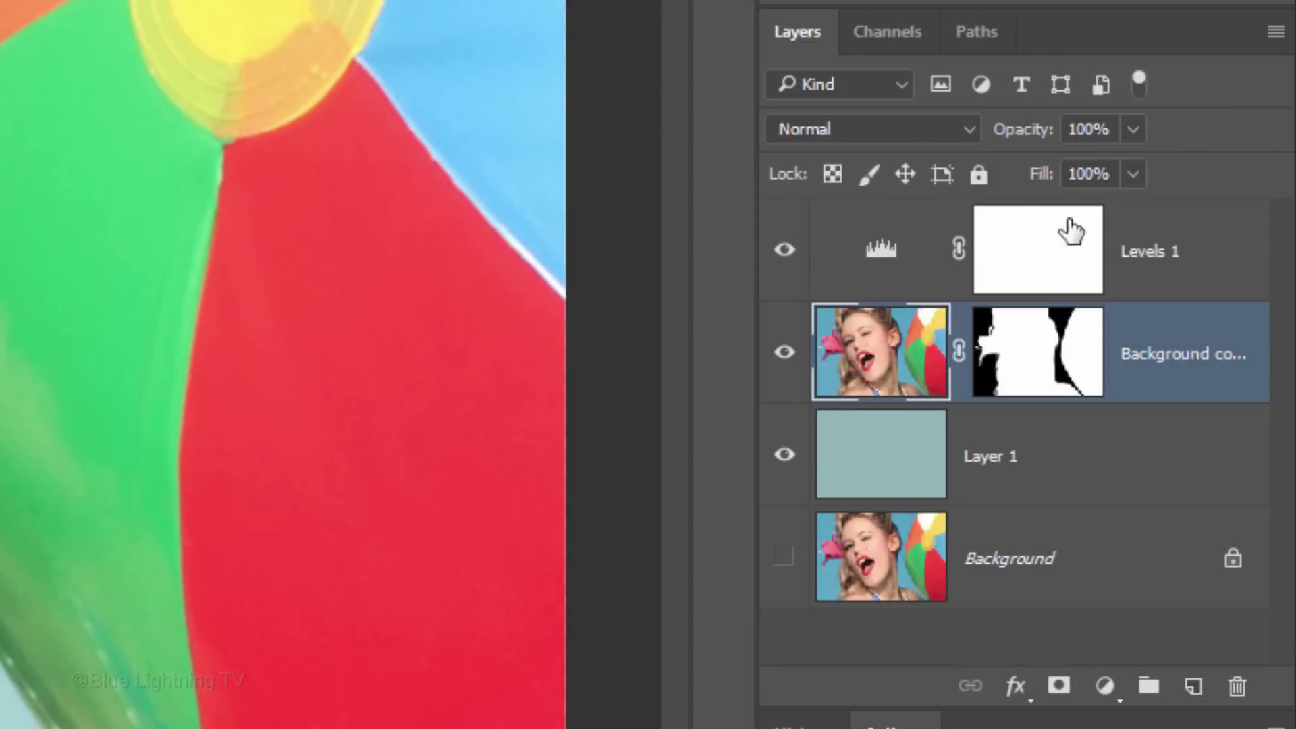
{"action": "left_click", "coordinate": [1199, 276]}
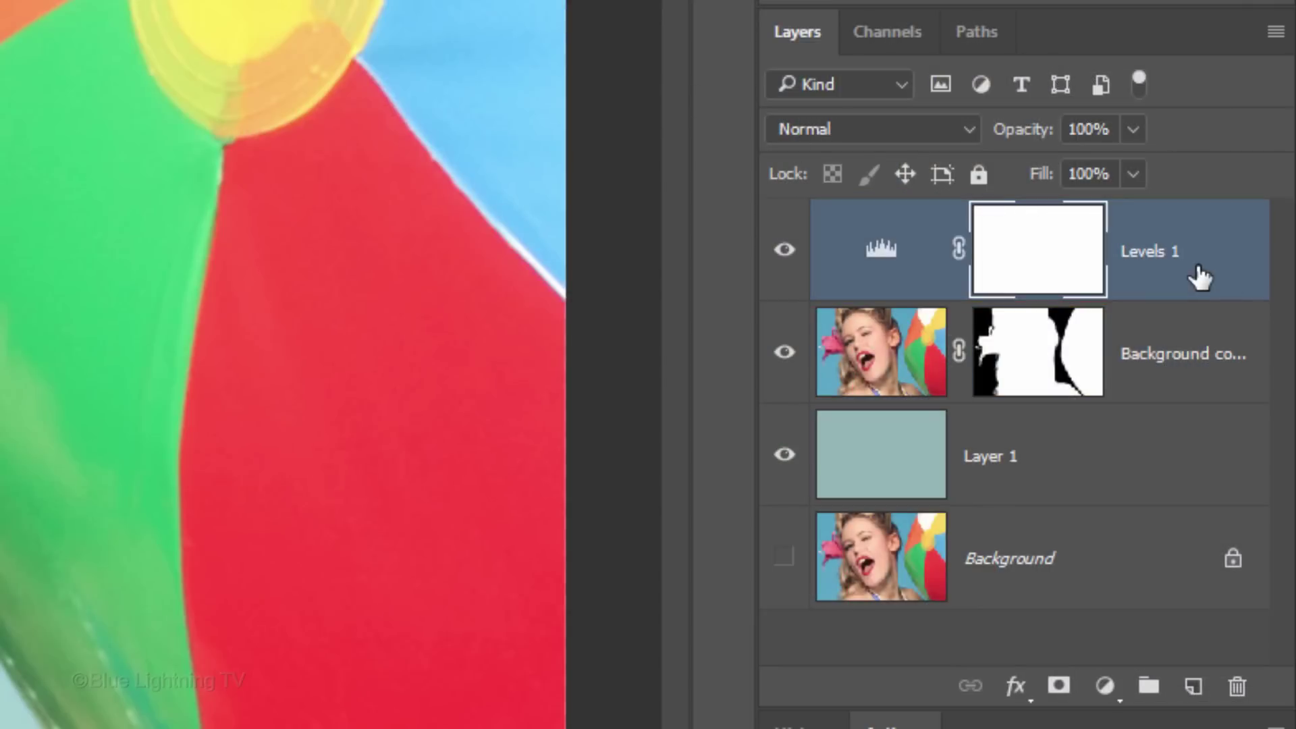
{"action": "left_click", "coordinate": [1141, 577], "text": "shift"}
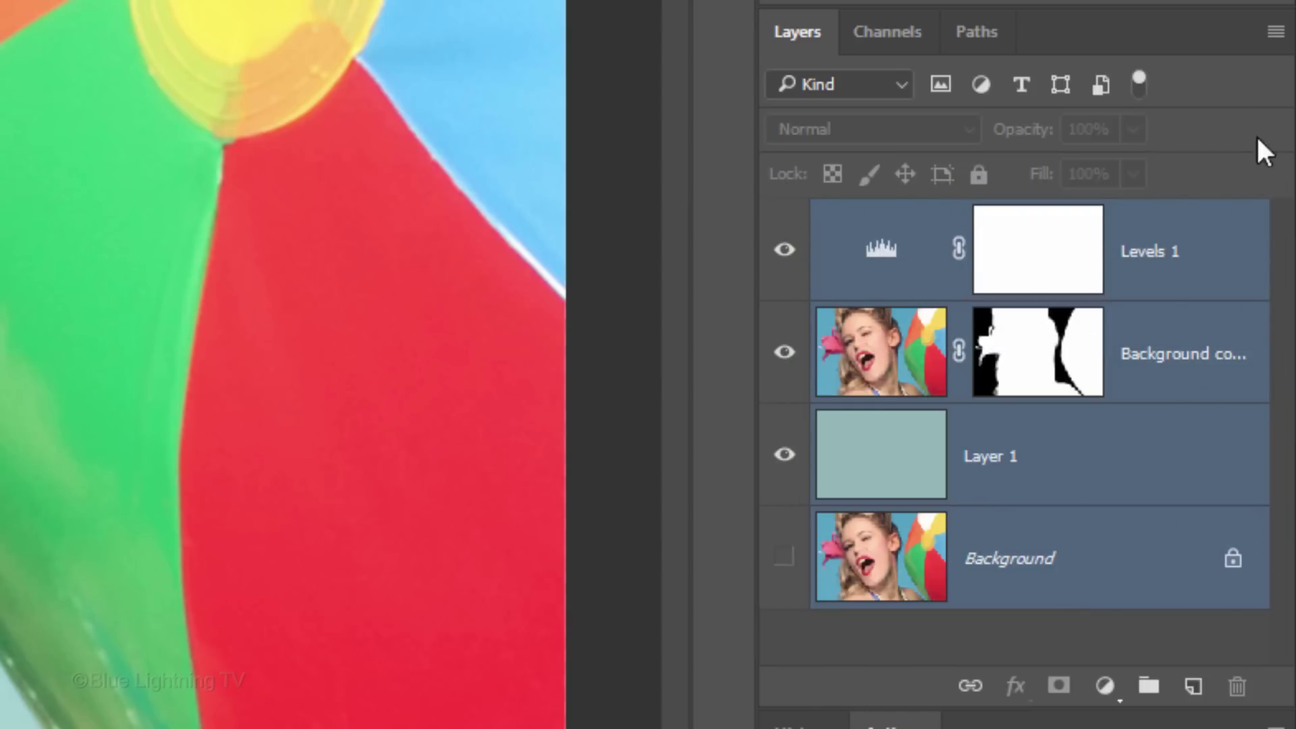
{"action": "left_click", "coordinate": [1268, 39]}
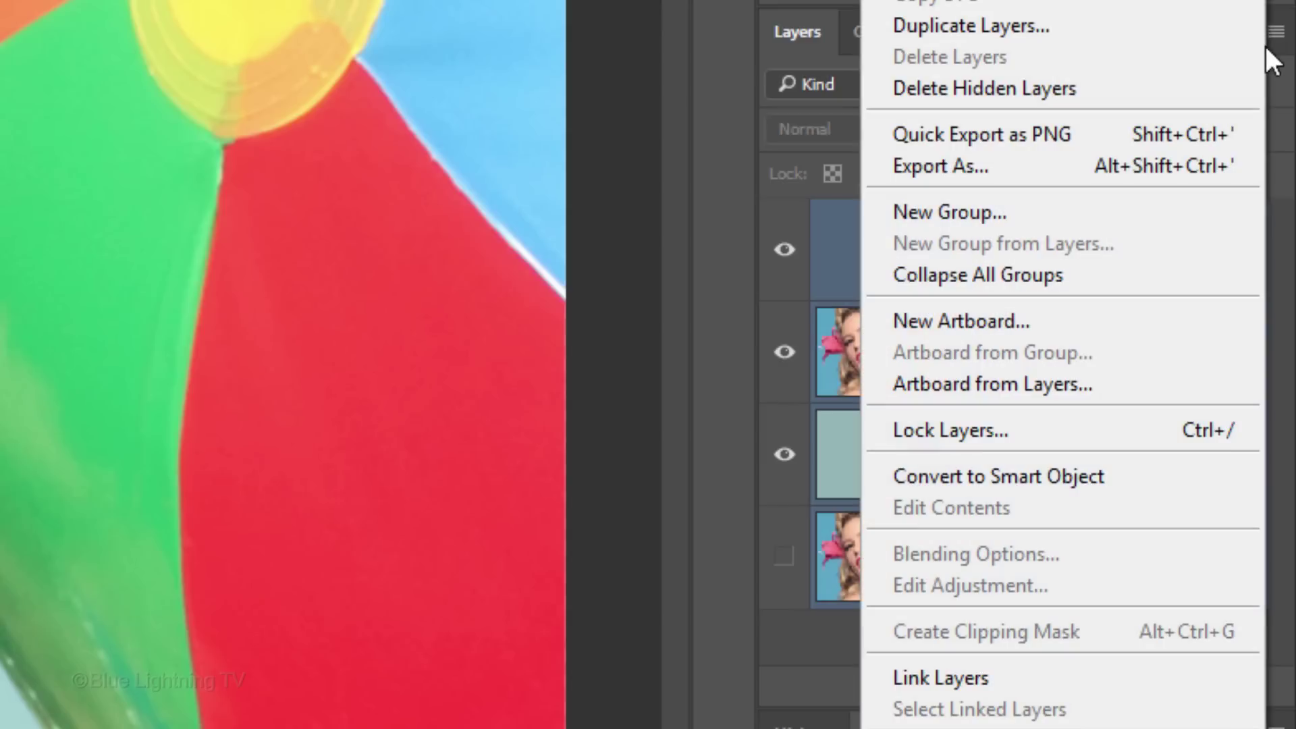
{"action": "left_click", "coordinate": [1067, 482]}
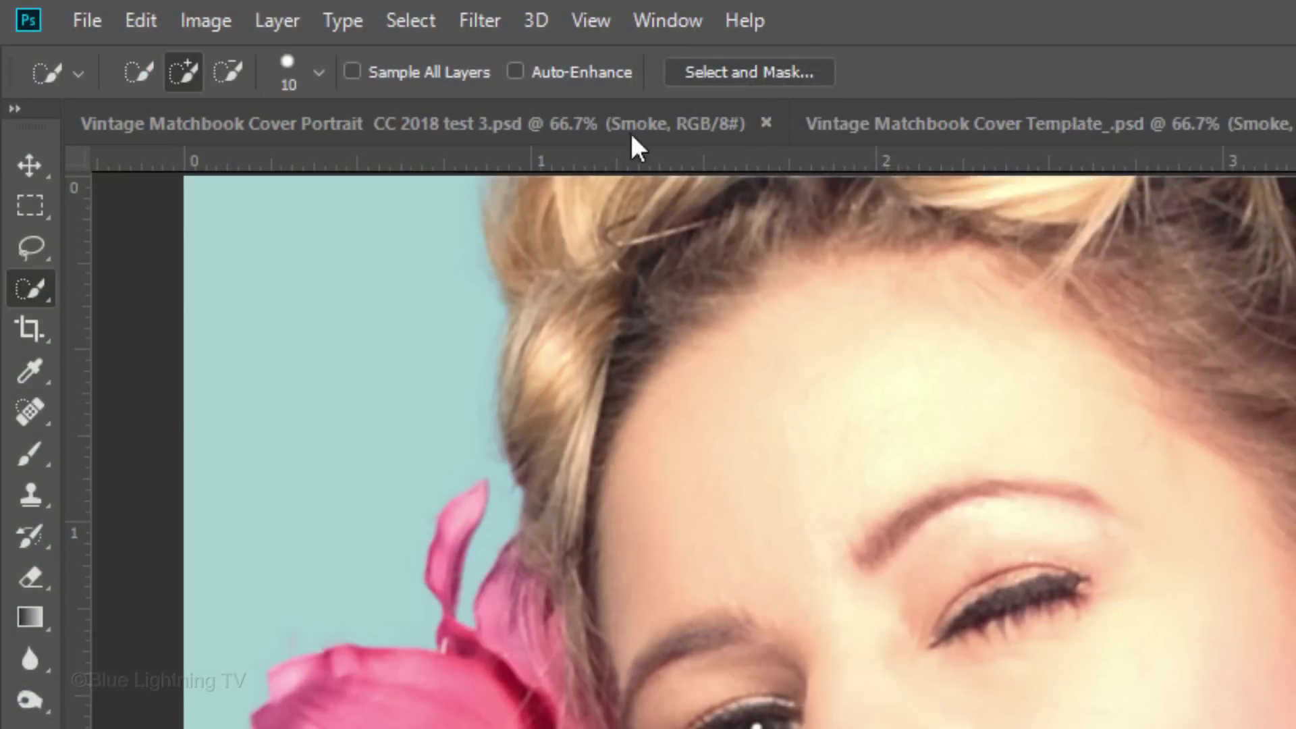
Apply a Color Halftone smart filter to the Levels 1 smart object
{"action": "left_click", "coordinate": [476, 21]}
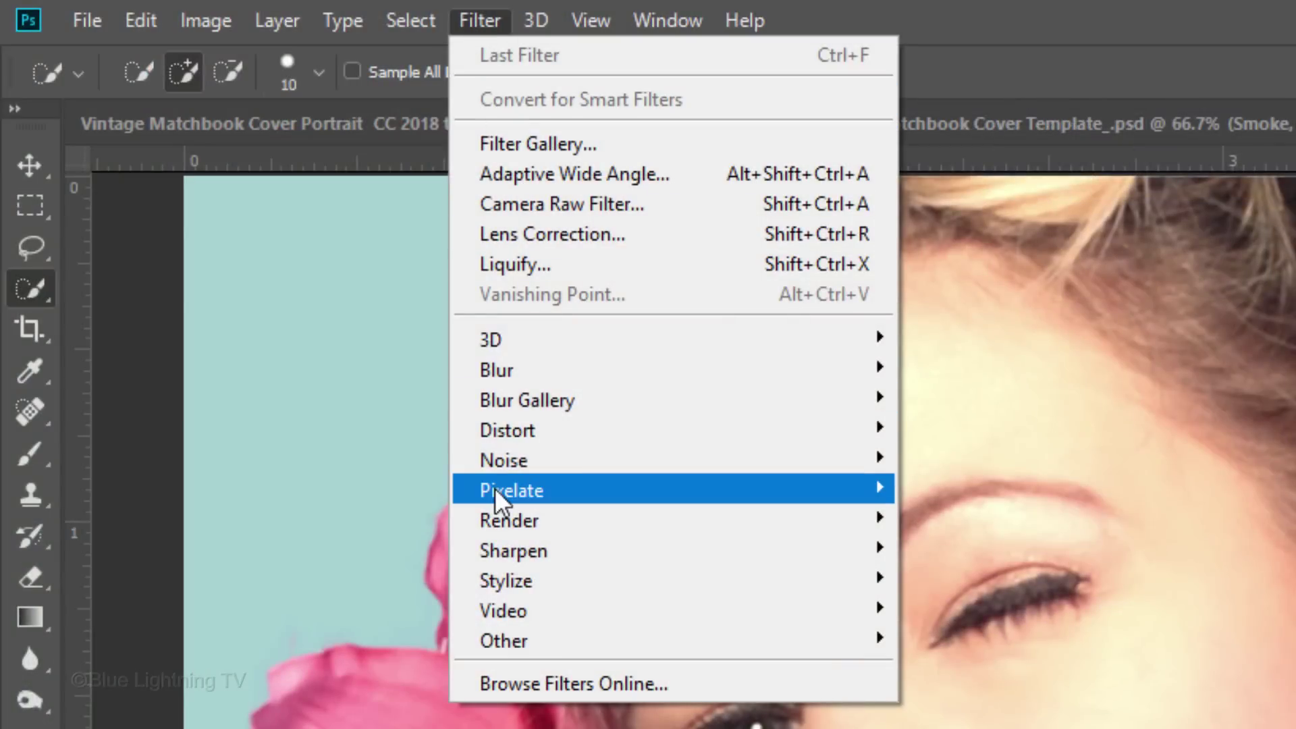
{"action": "mouse_move", "coordinate": [496, 488]}
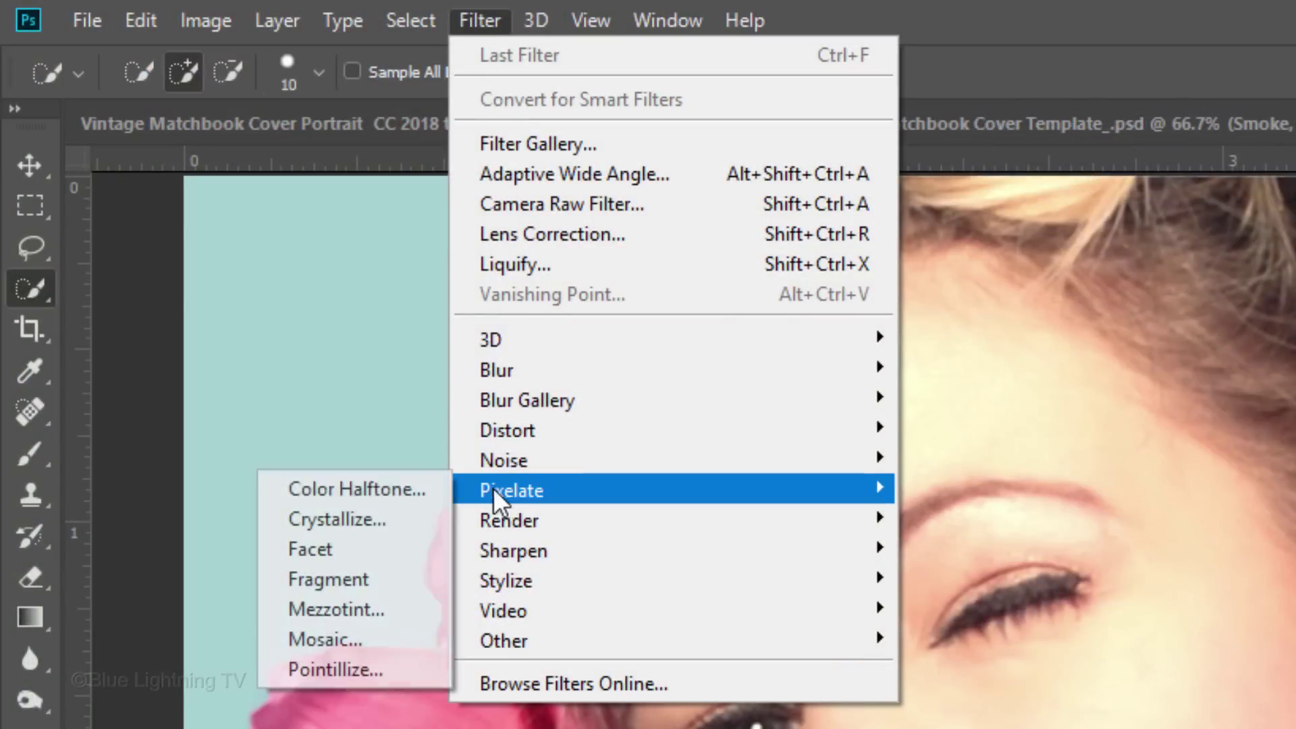
{"action": "left_click", "coordinate": [371, 494]}
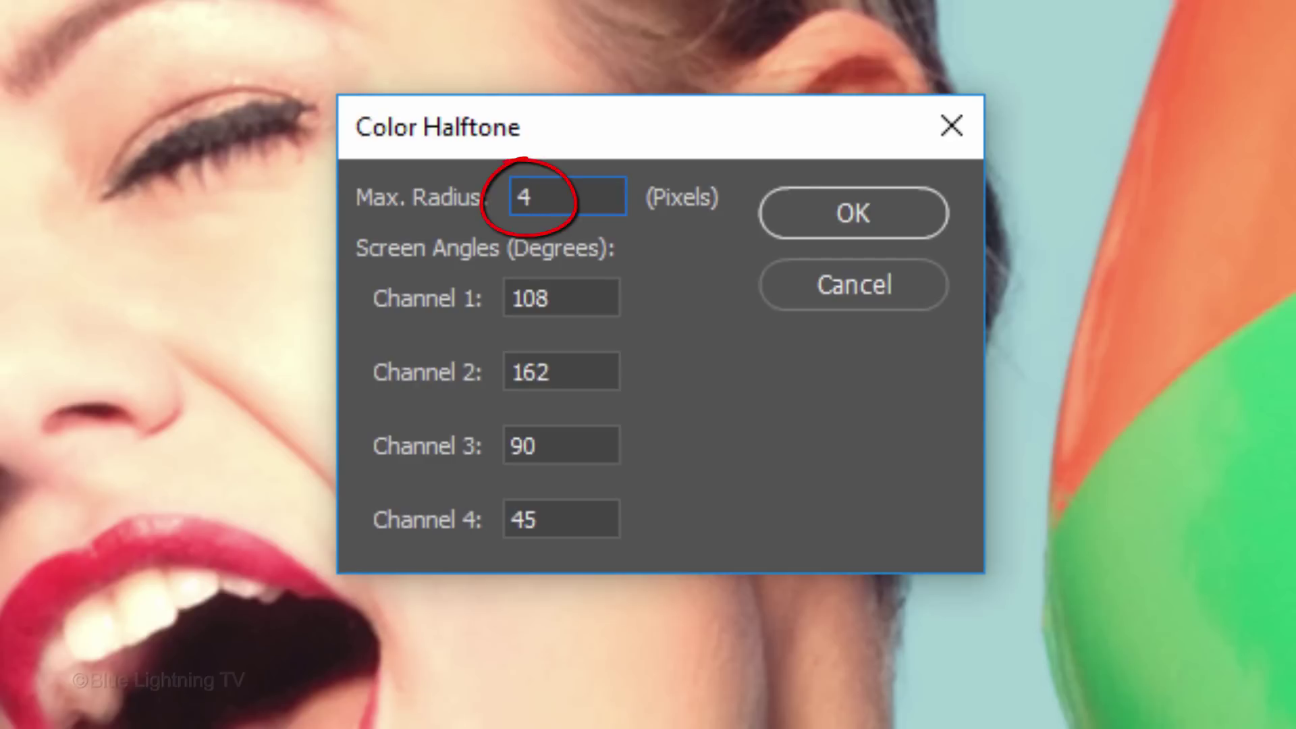
{"action": "left_click", "coordinate": [844, 209]}
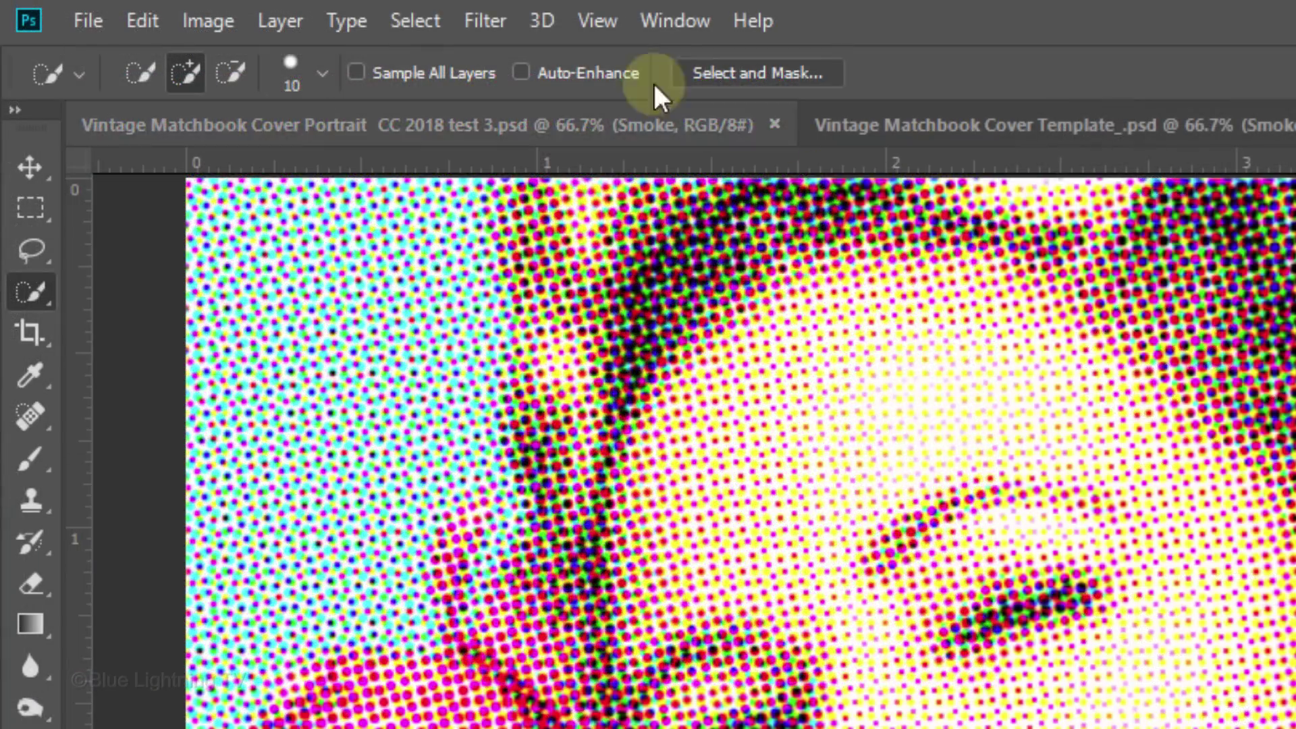
Add a 1.0 px Gaussian Blur smart filter to soften the halftone dots
{"action": "left_click", "coordinate": [205, 9]}
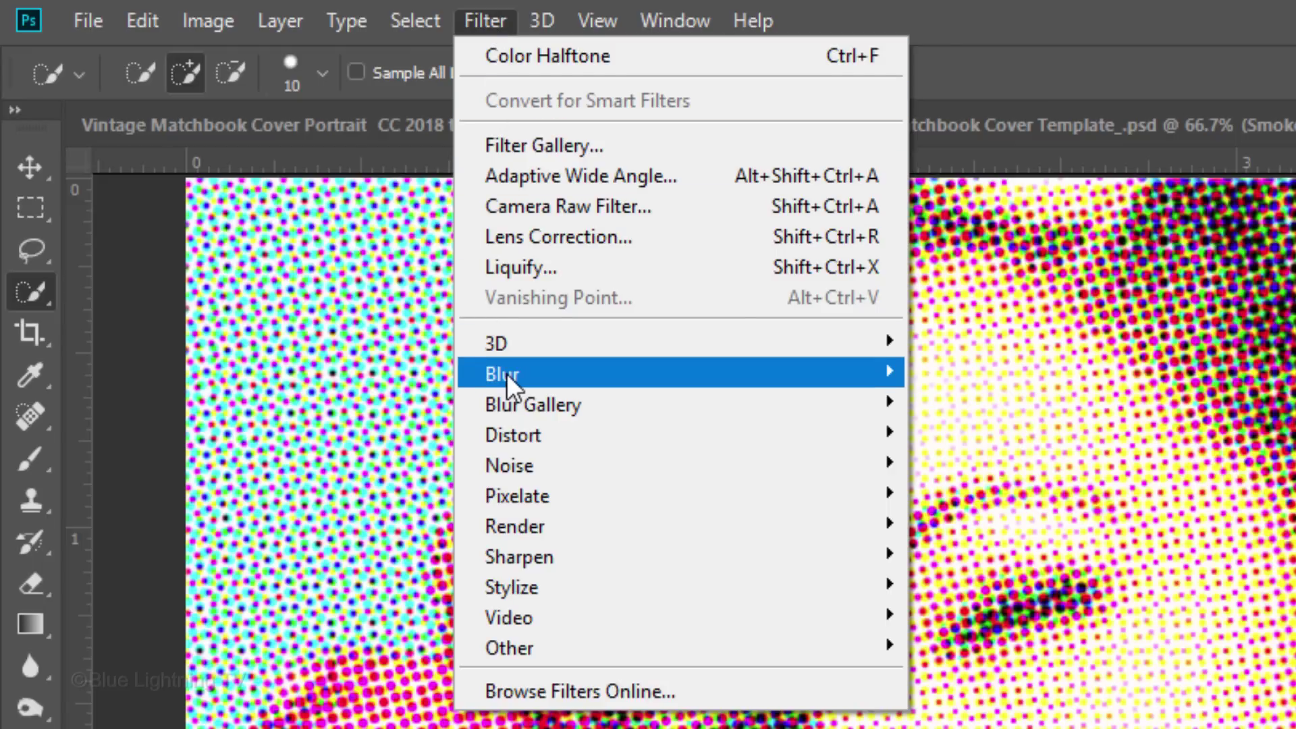
{"action": "mouse_move", "coordinate": [506, 374]}
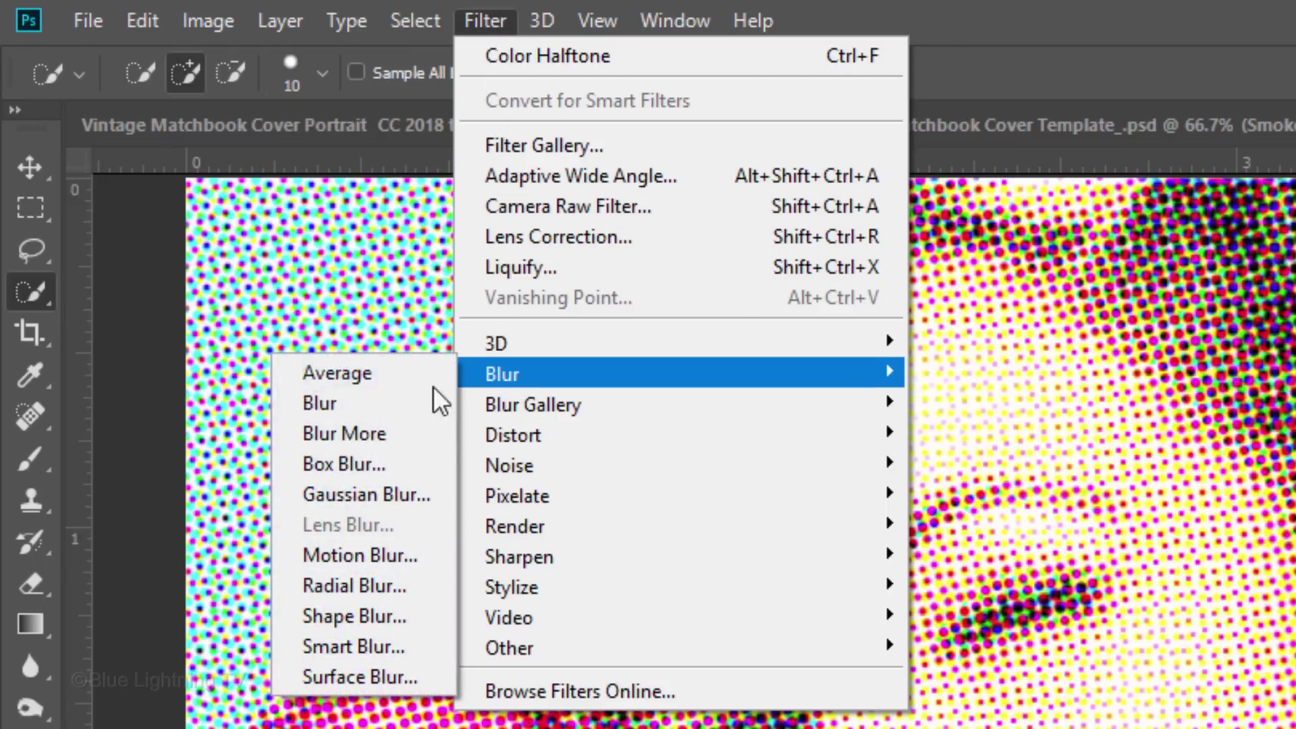
{"action": "left_click", "coordinate": [402, 487]}
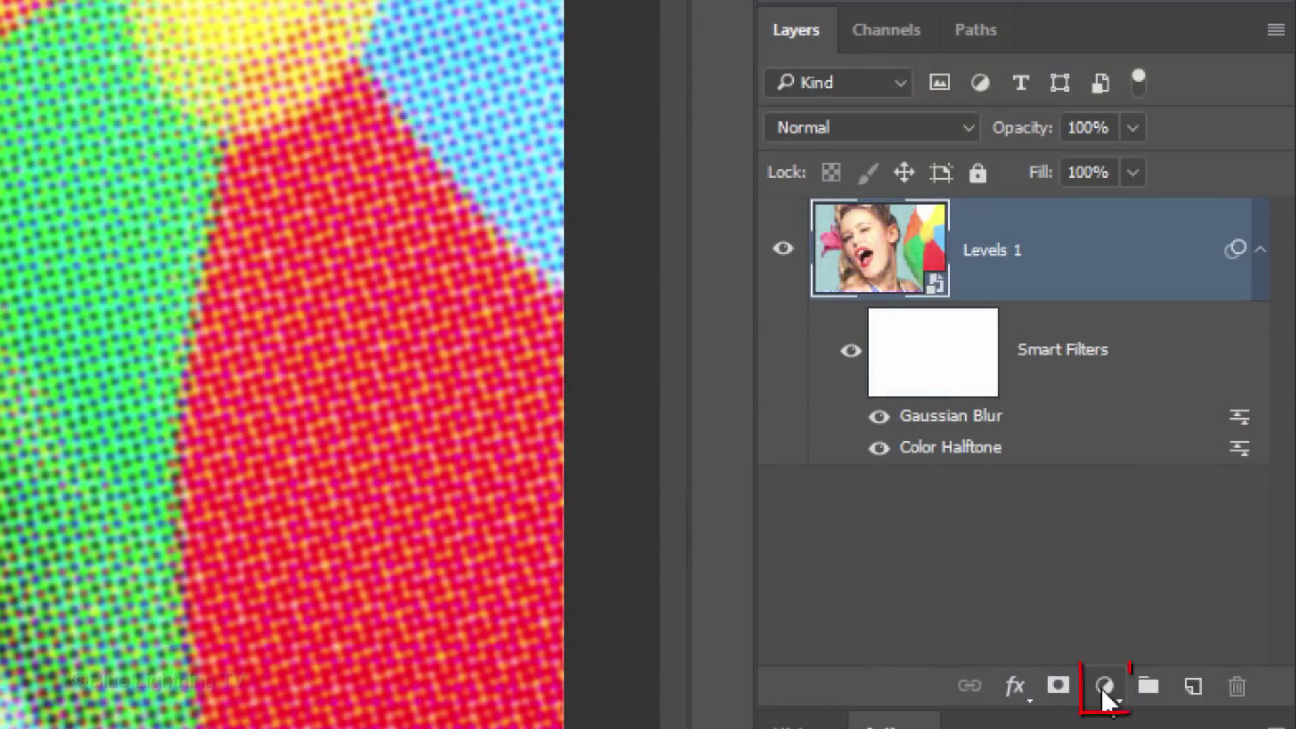
Add a Selective Color layer: Reds at Cyan -100 and Yellow +100, Yellows at Cyan -100
{"action": "left_click", "coordinate": [1104, 685]}
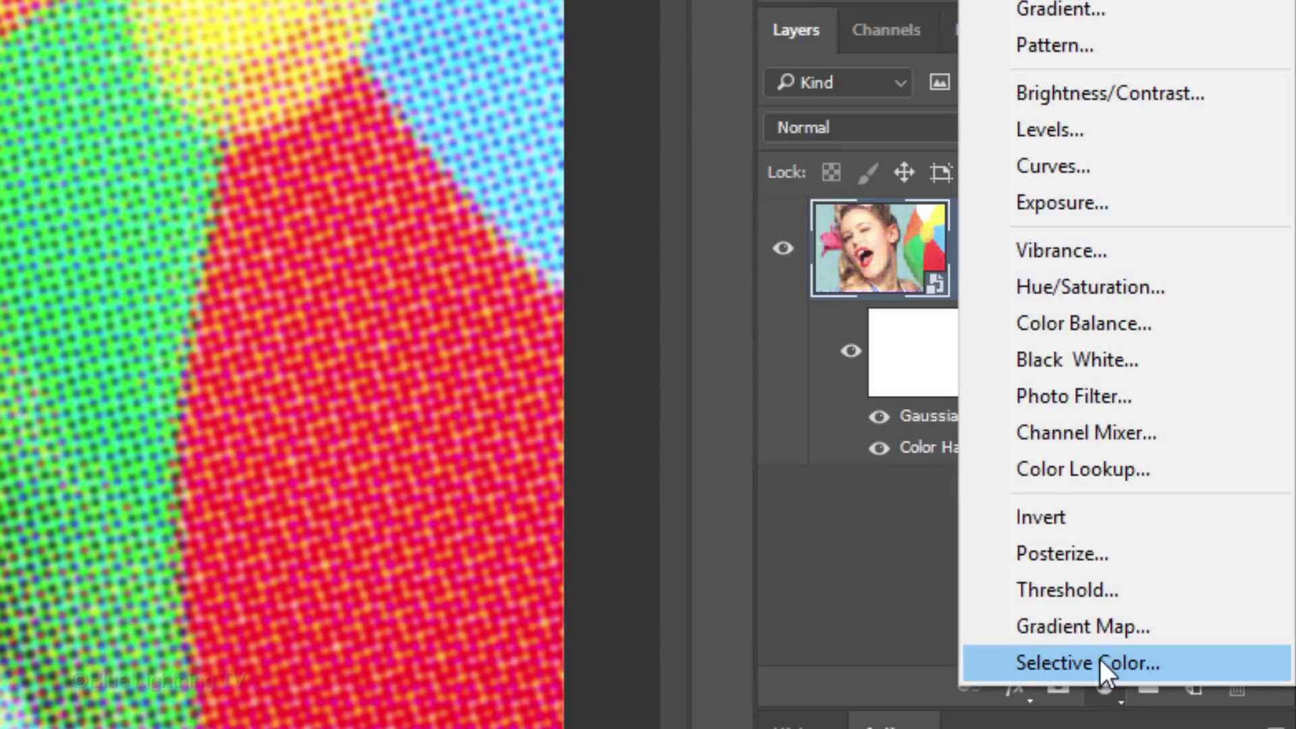
{"action": "left_click", "coordinate": [1099, 659]}
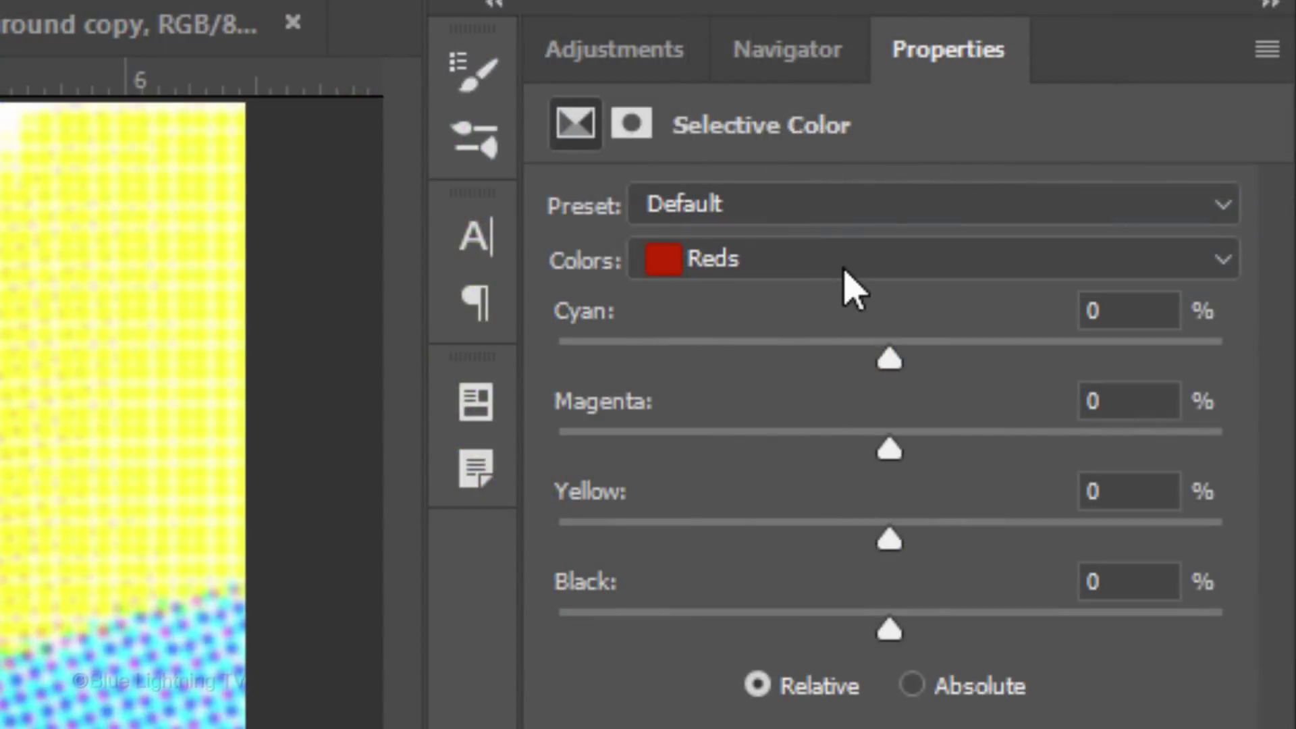
{"action": "left_click", "coordinate": [843, 260]}
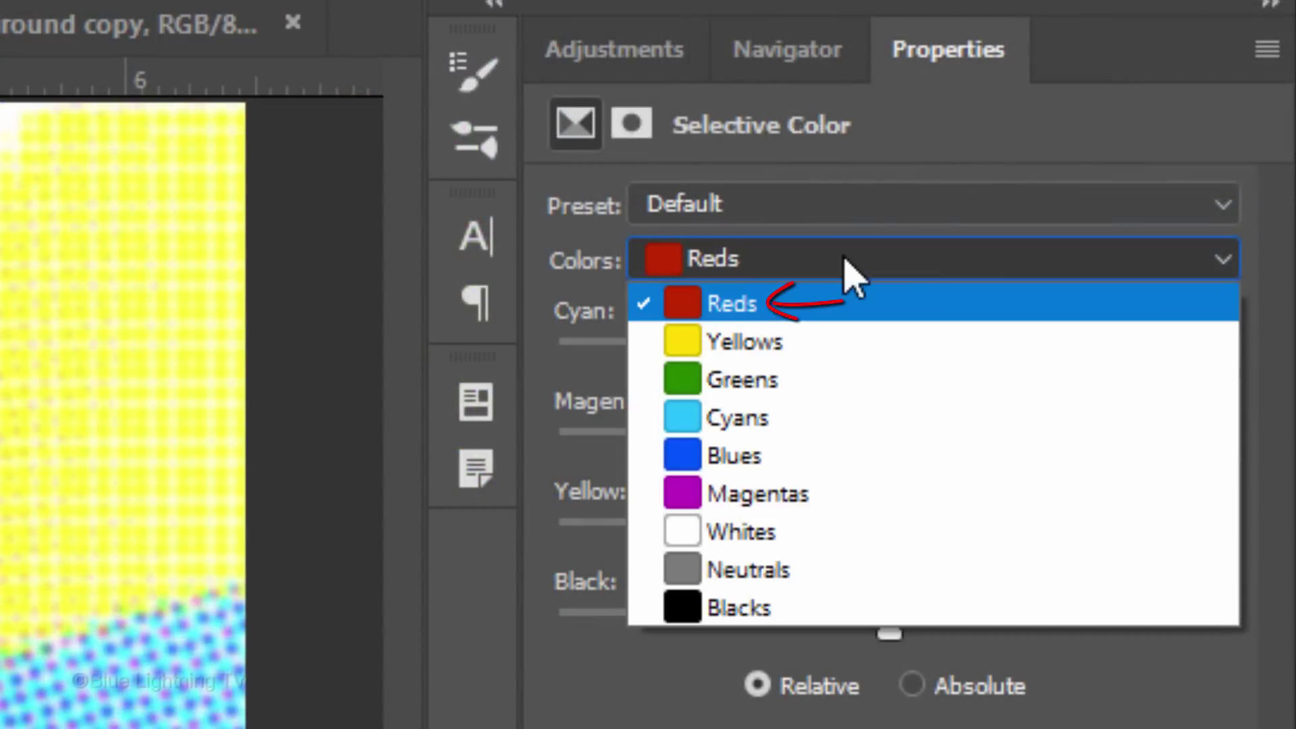
{"action": "left_click", "coordinate": [857, 303]}
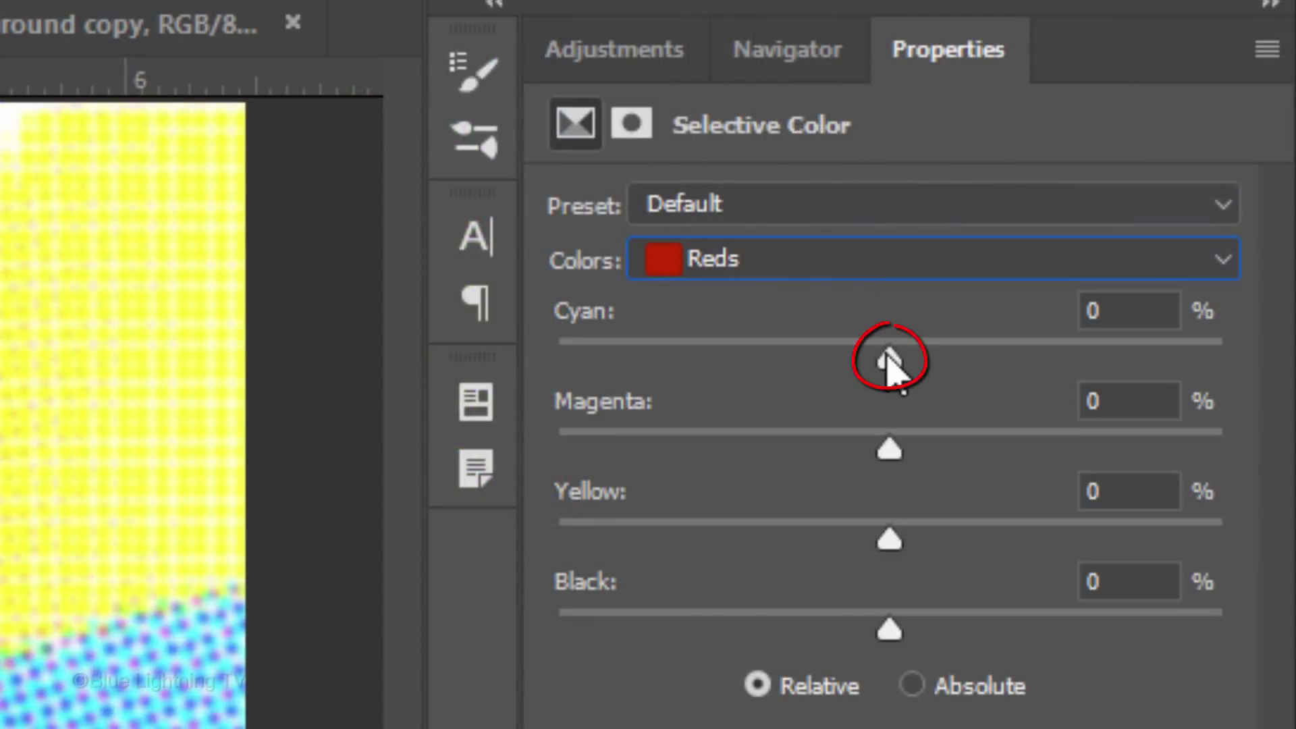
{"action": "left_click_drag", "start_coordinate": [889, 356], "coordinate": [506, 341]}
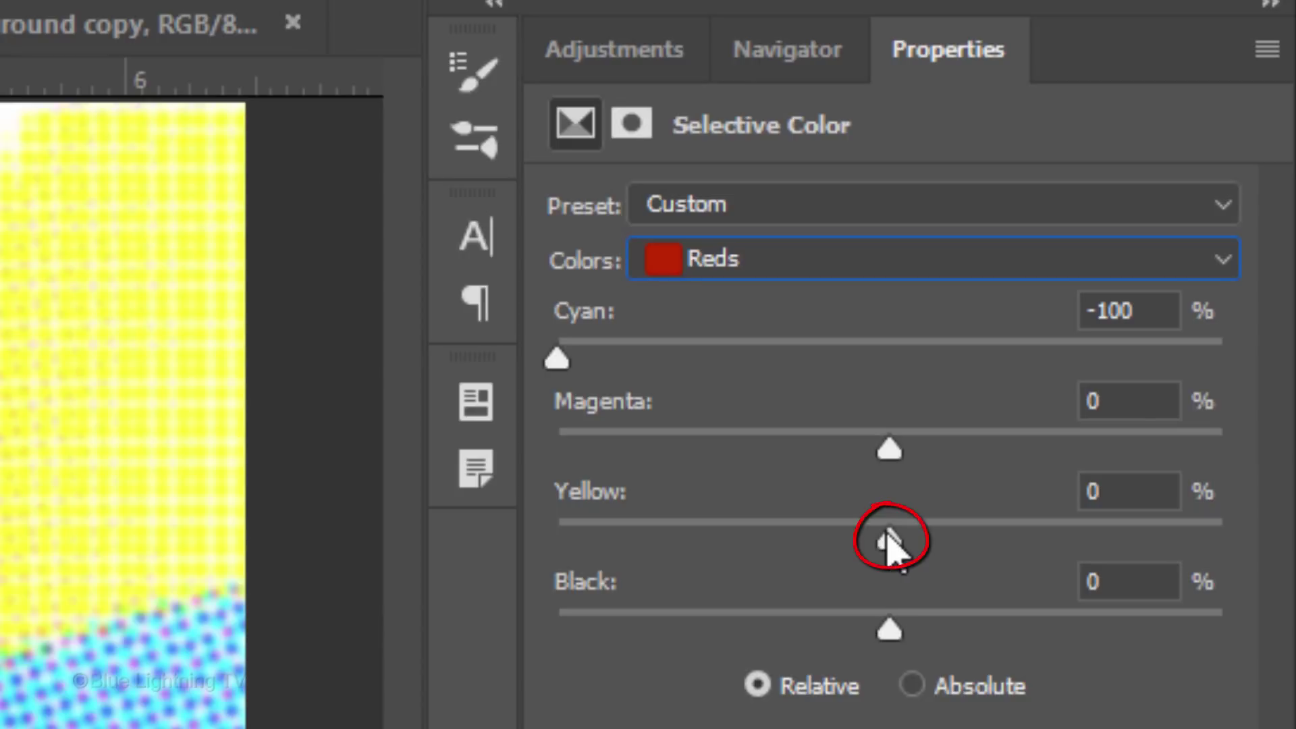
{"action": "left_click_drag", "start_coordinate": [890, 544], "coordinate": [1290, 564]}
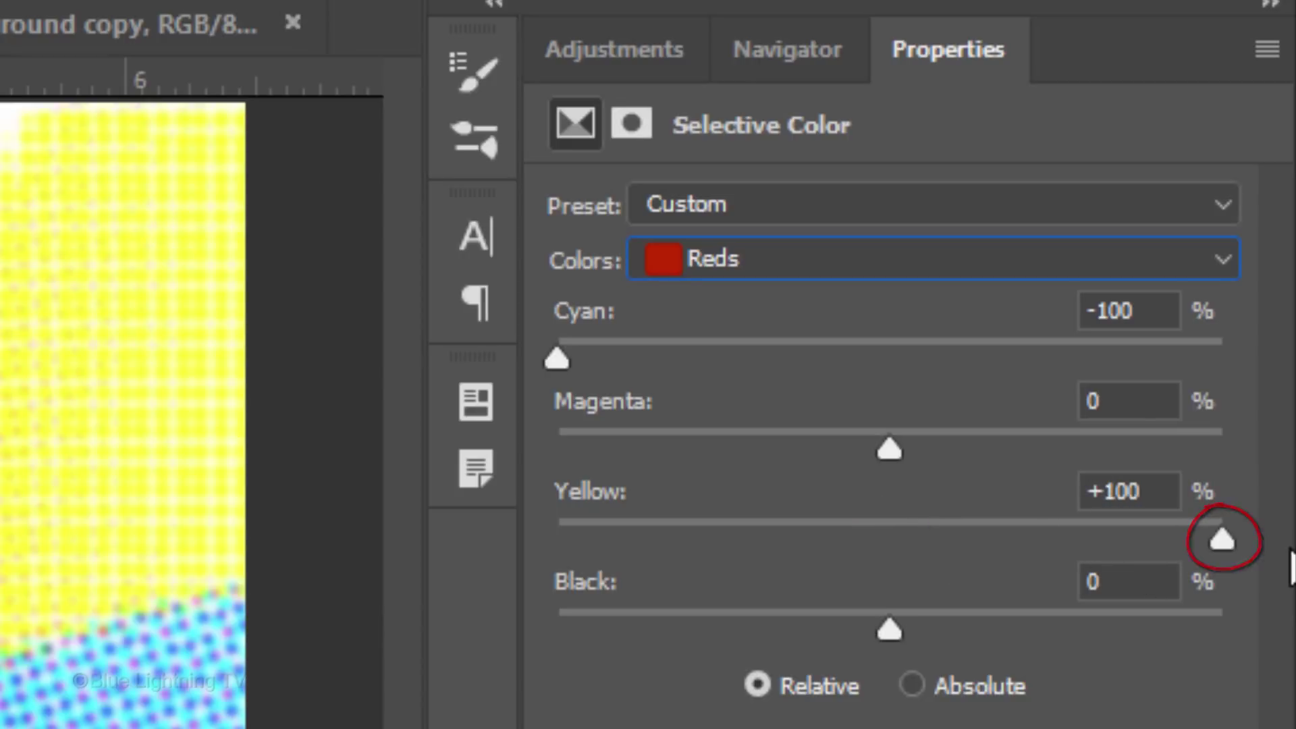
{"action": "left_click", "coordinate": [931, 273]}
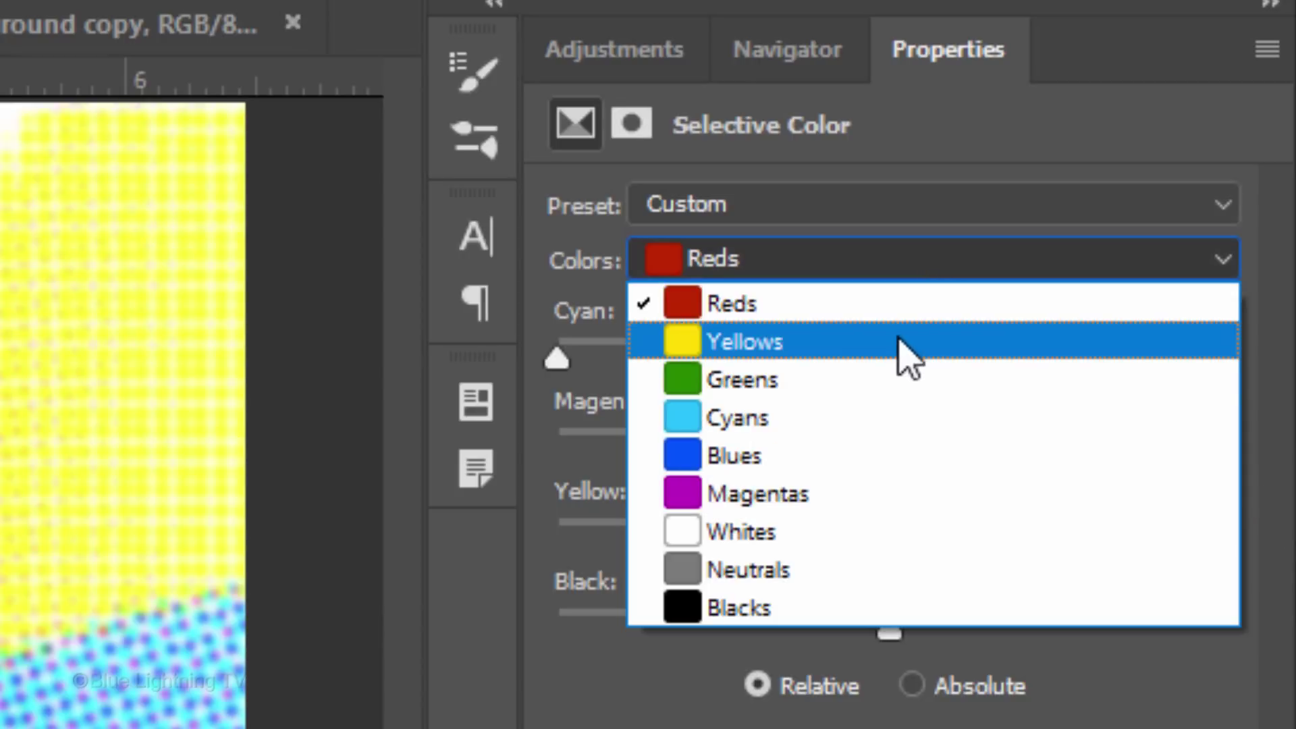
{"action": "left_click", "coordinate": [908, 358]}
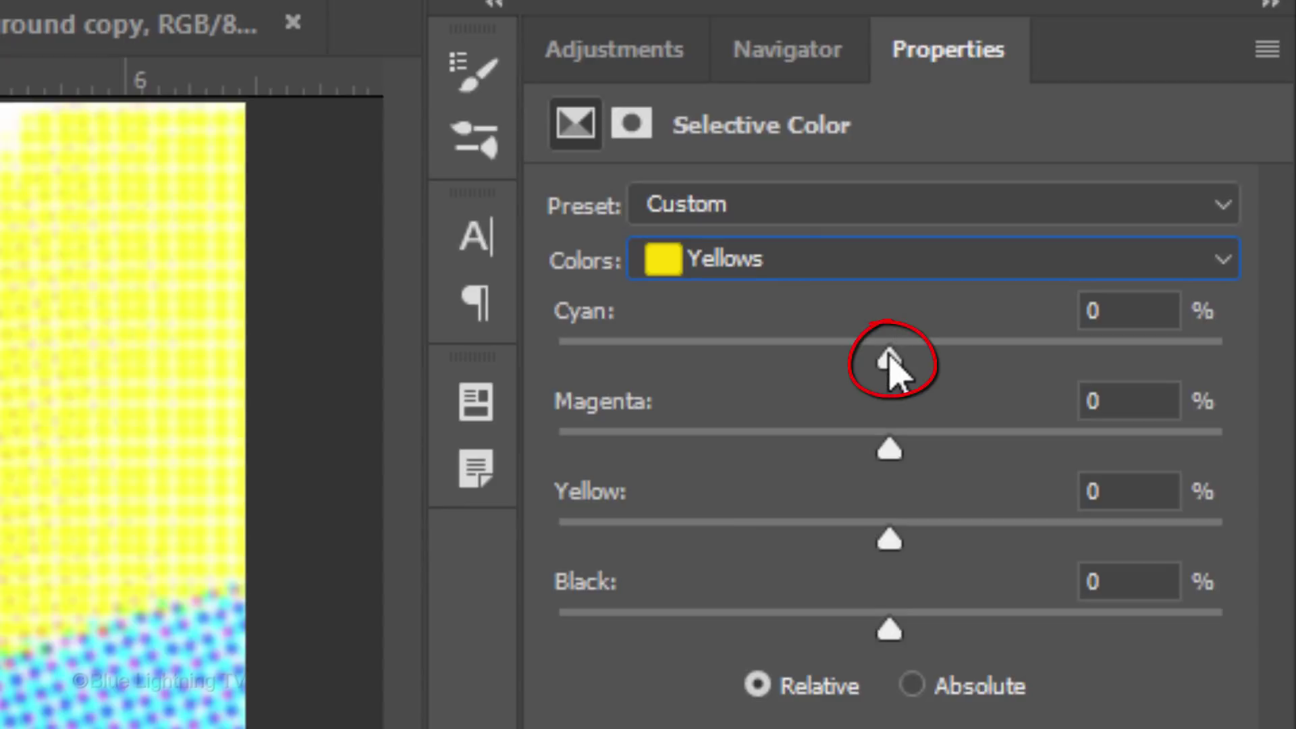
{"action": "left_click_drag", "start_coordinate": [889, 357], "coordinate": [378, 344]}
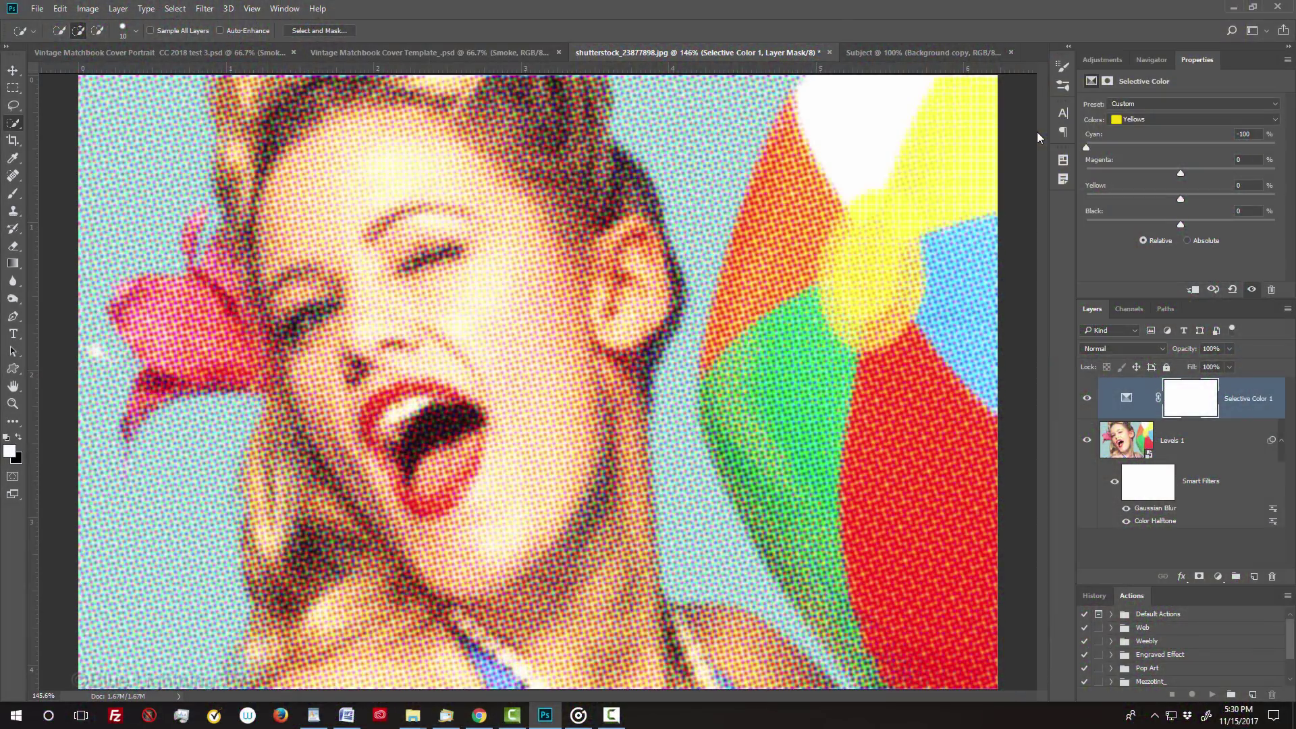
Drag the cut-out subject layer from the Subject document onto the centre of the halftone portrait
{"action": "key", "text": "ctrl+0"}
{"action": "left_click", "coordinate": [953, 53]}
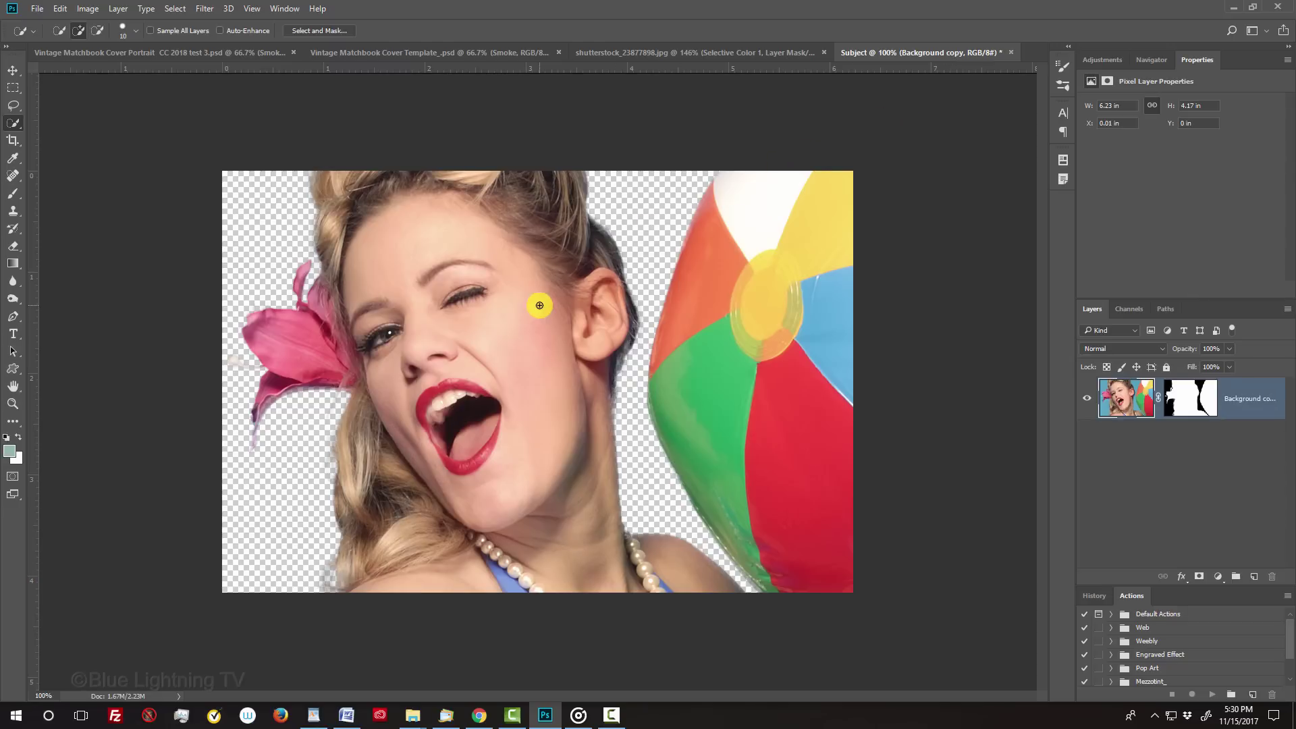
{"action": "key", "text": "v"}
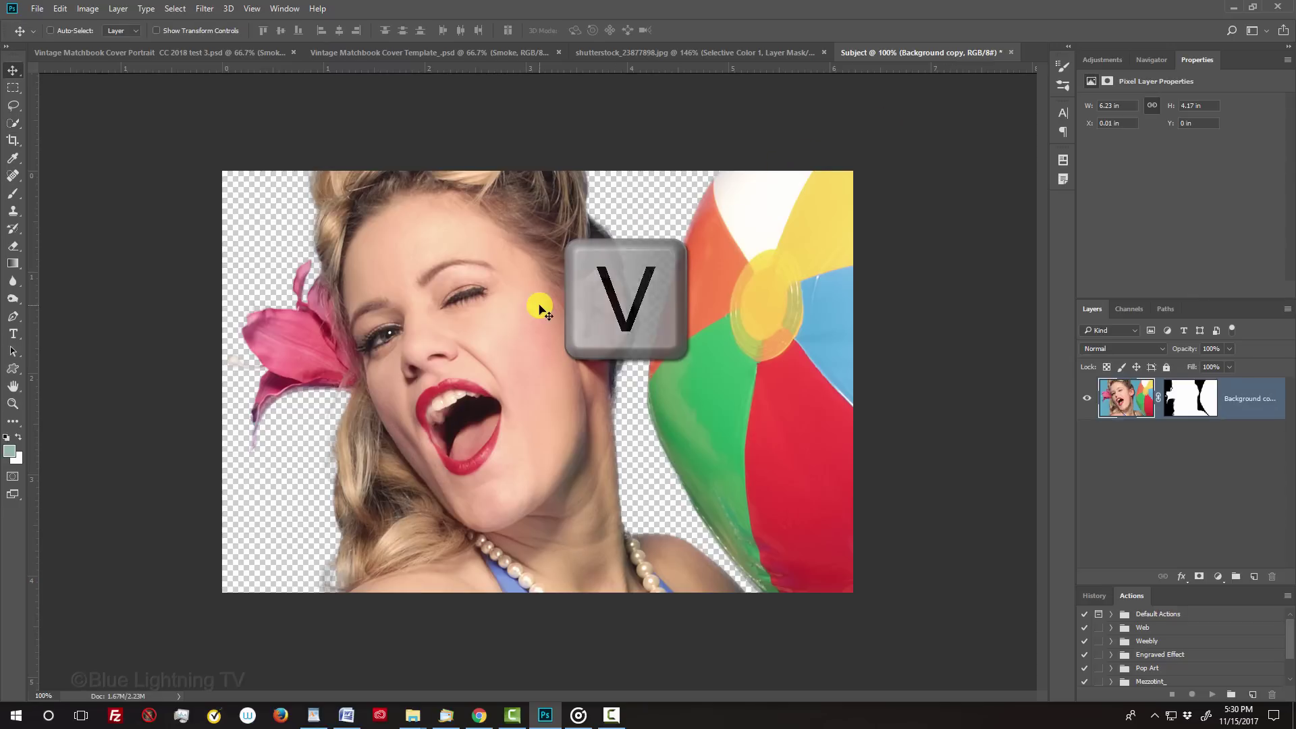
{"action": "left_click_drag", "start_coordinate": [540, 309], "coordinate": [698, 54]}
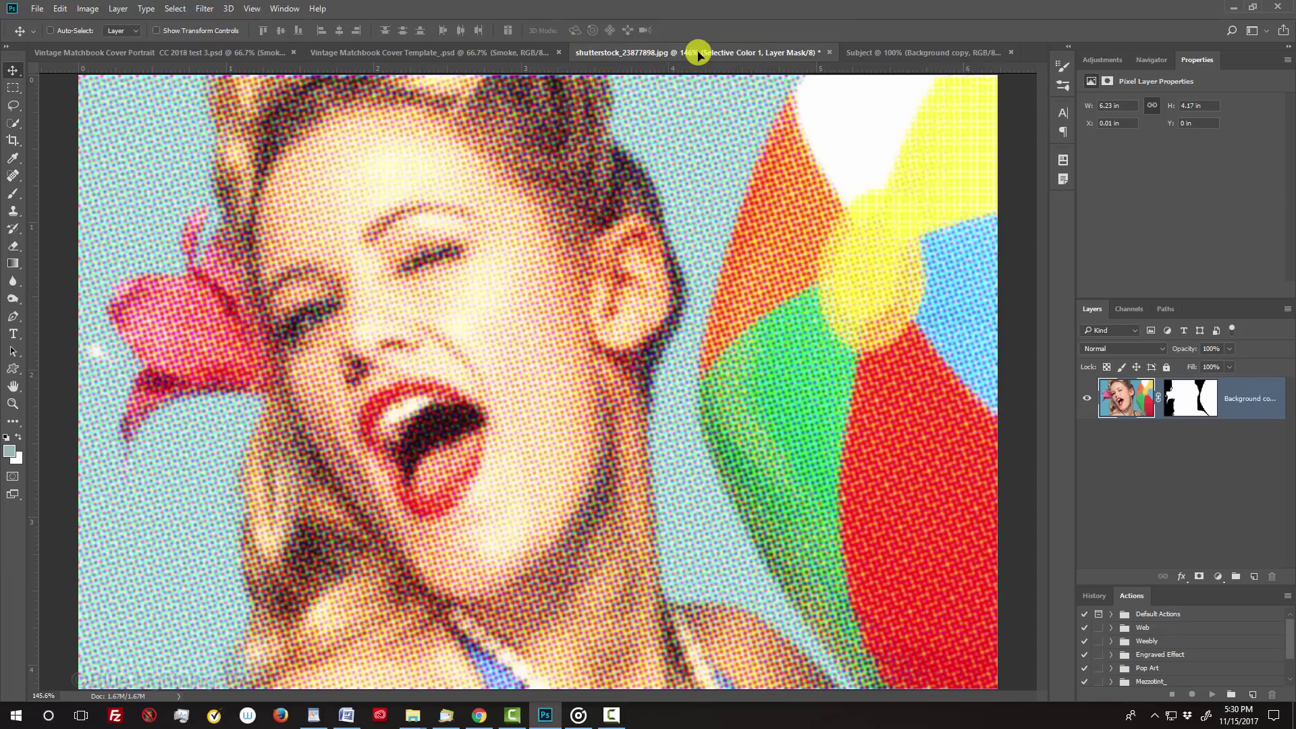
{"action": "left_click_drag", "start_coordinate": [698, 54], "coordinate": [457, 414]}
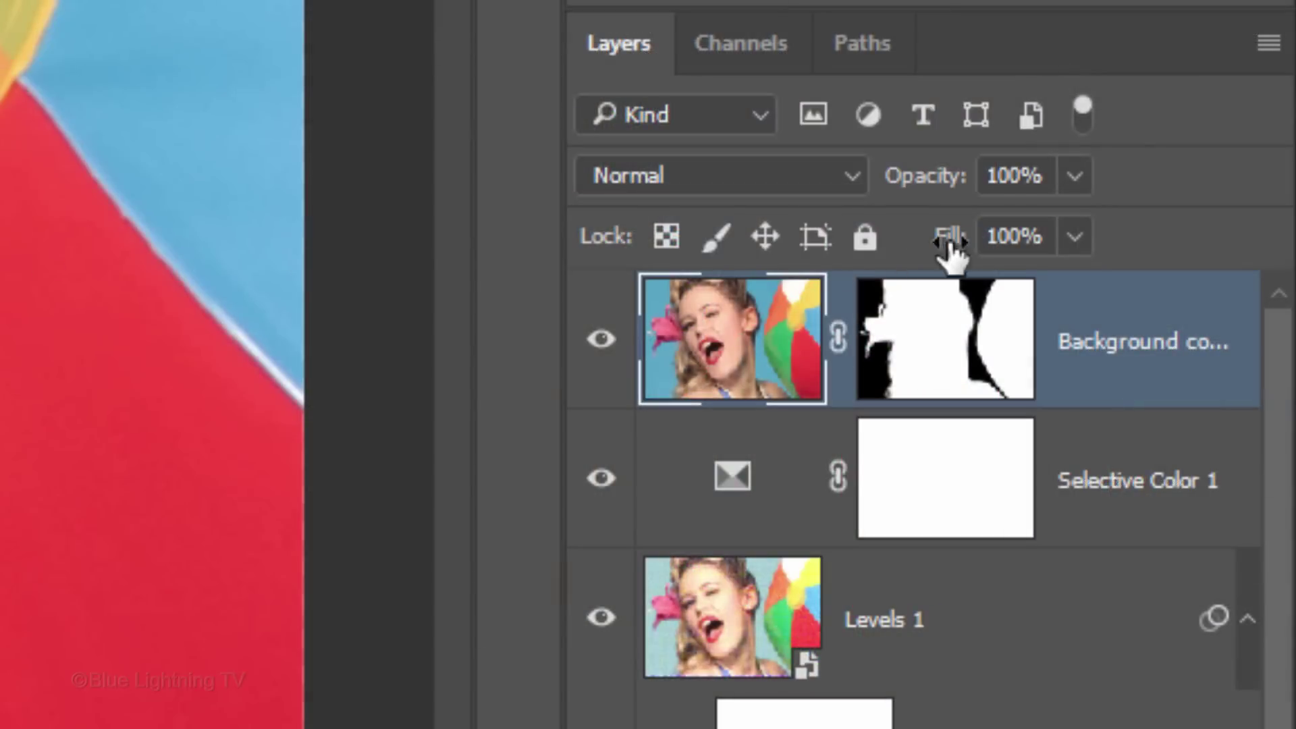
Set the subject layer's Fill to 0%
{"action": "left_click", "coordinate": [1229, 366]}
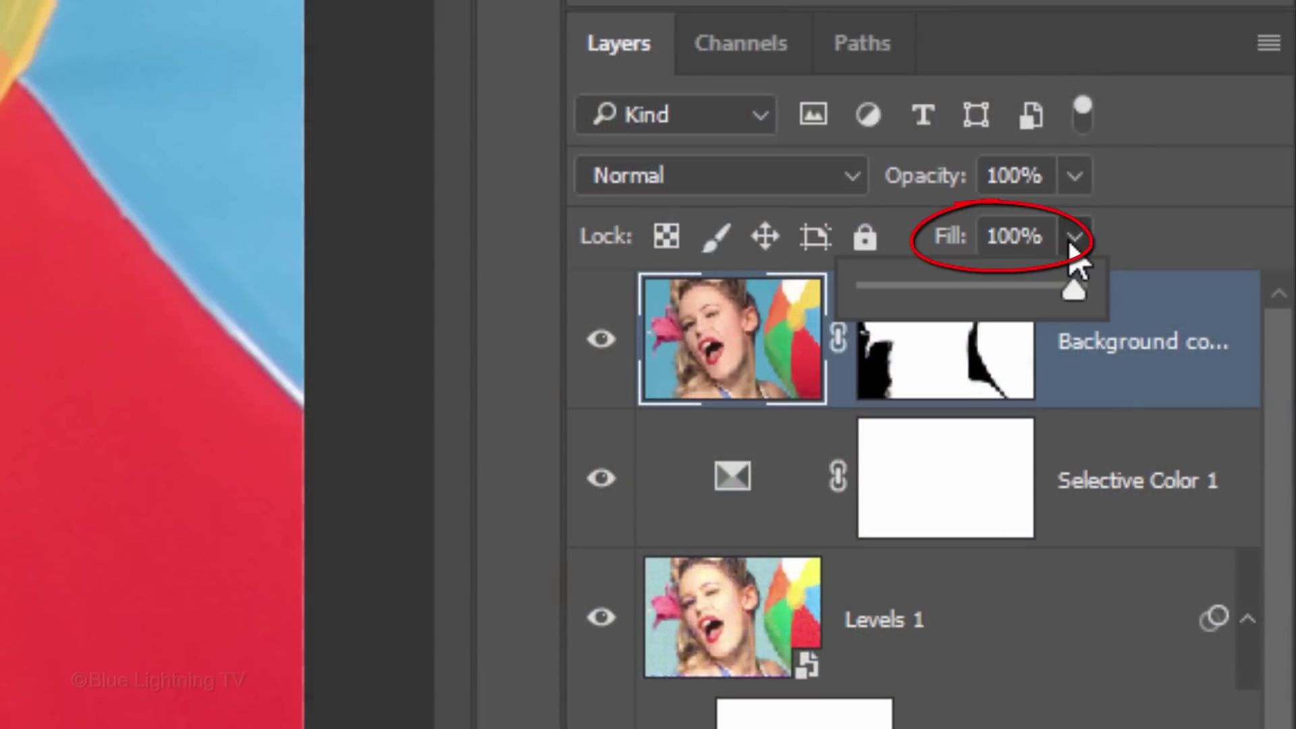
{"action": "left_click_drag", "start_coordinate": [1072, 291], "coordinate": [675, 283]}
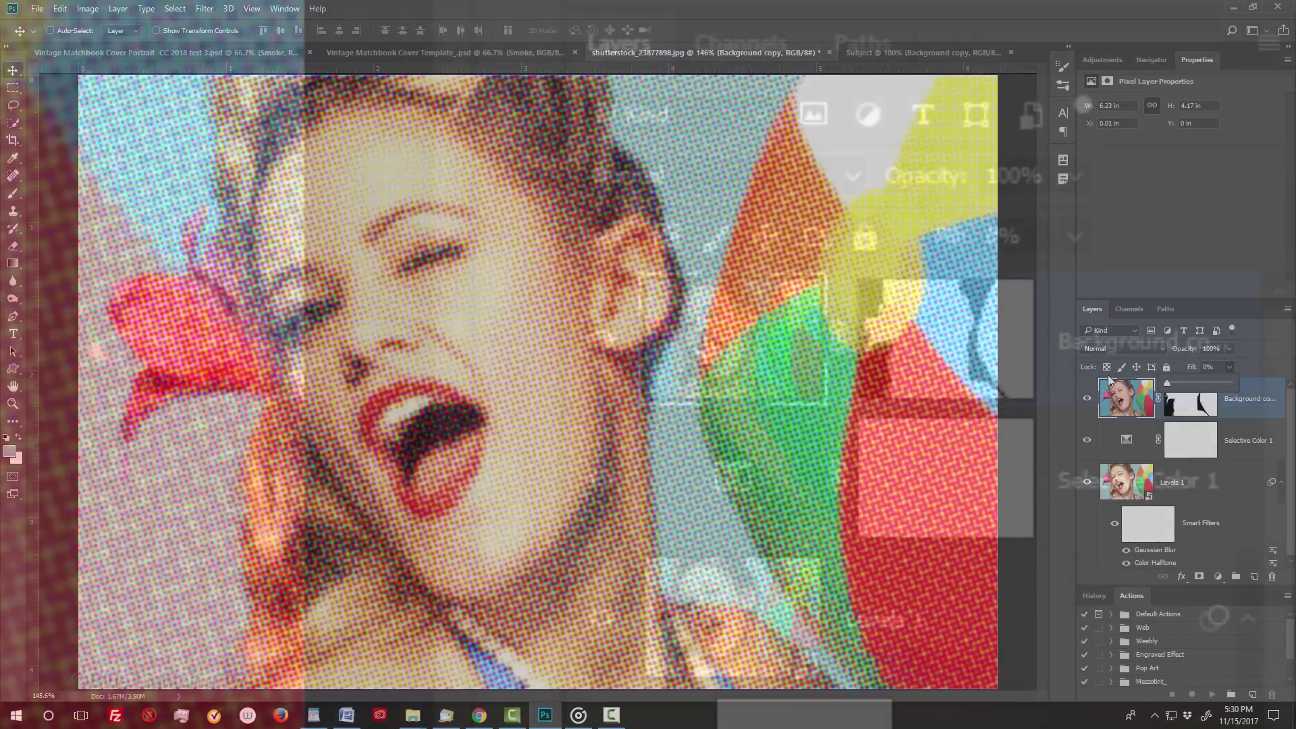
{"action": "left_click", "coordinate": [1118, 401]}
Give the subject layer an Outer Glow in yellow ffe400
{"action": "double_click", "coordinate": [705, 345]}
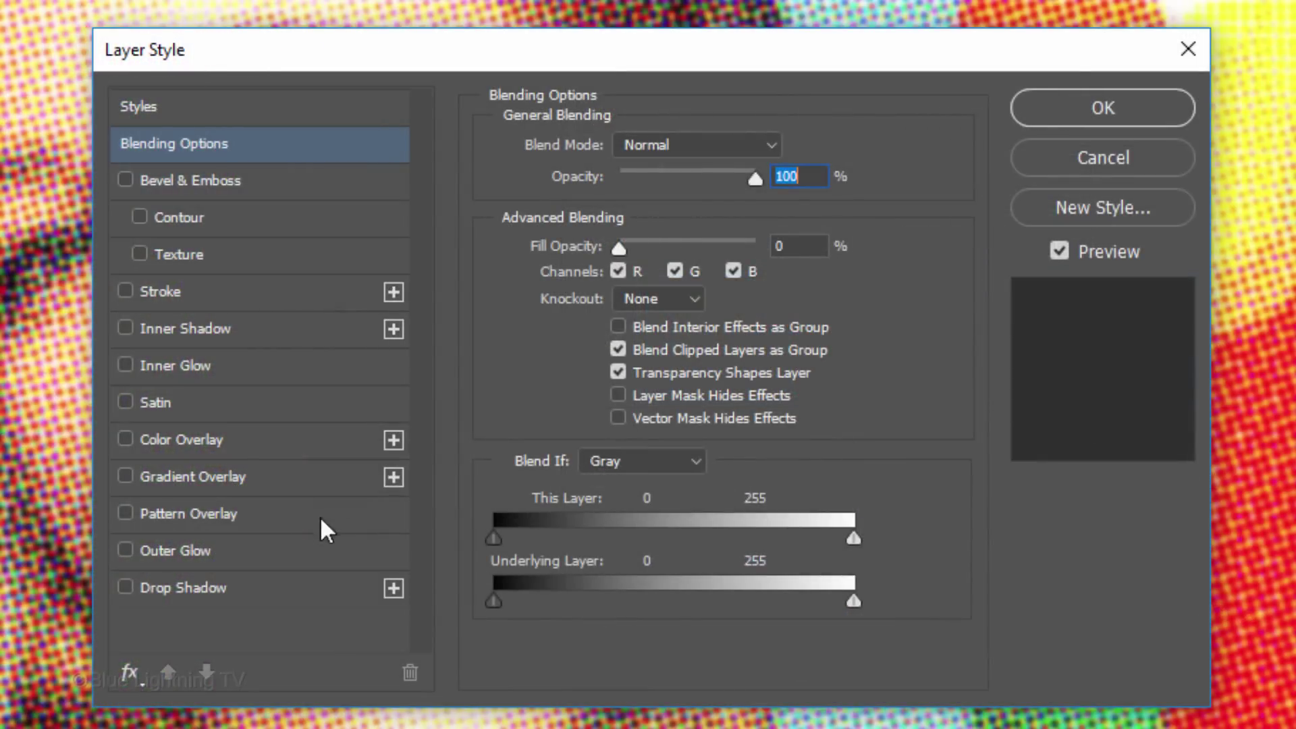
{"action": "left_click", "coordinate": [178, 550]}
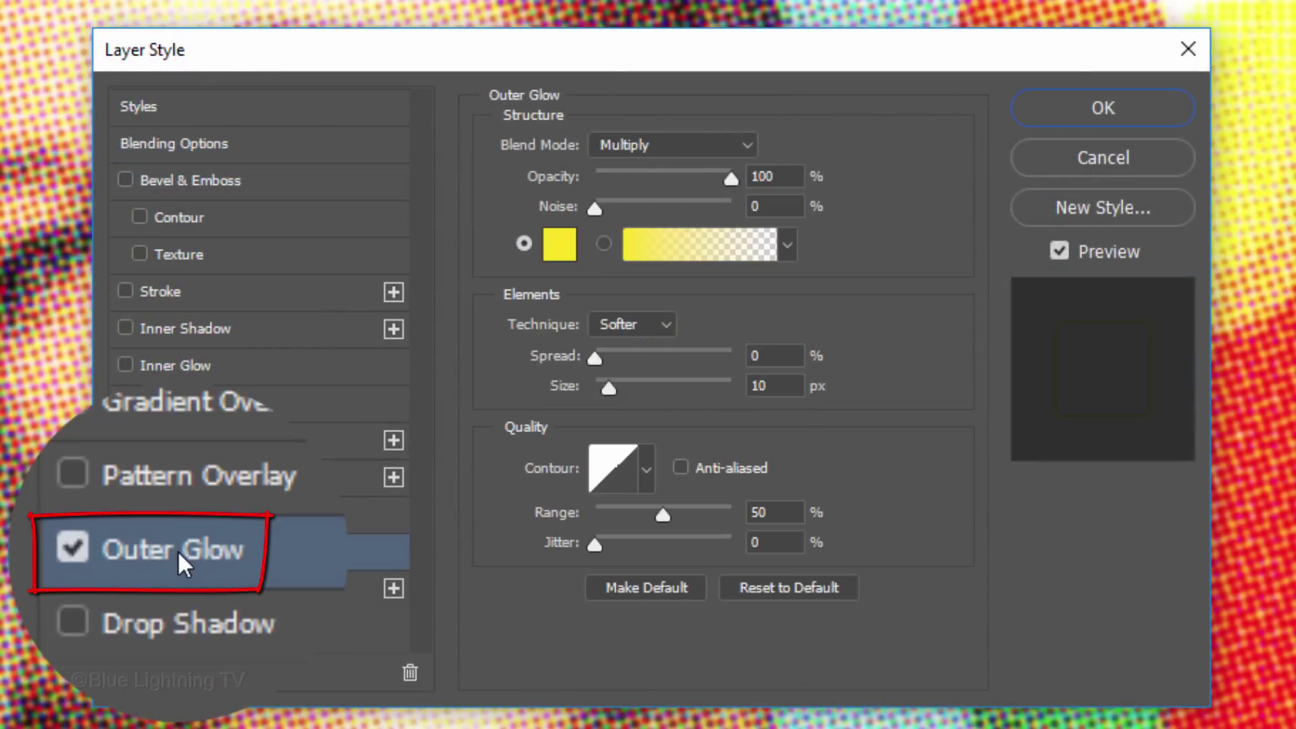
{"action": "left_click", "coordinate": [559, 246]}
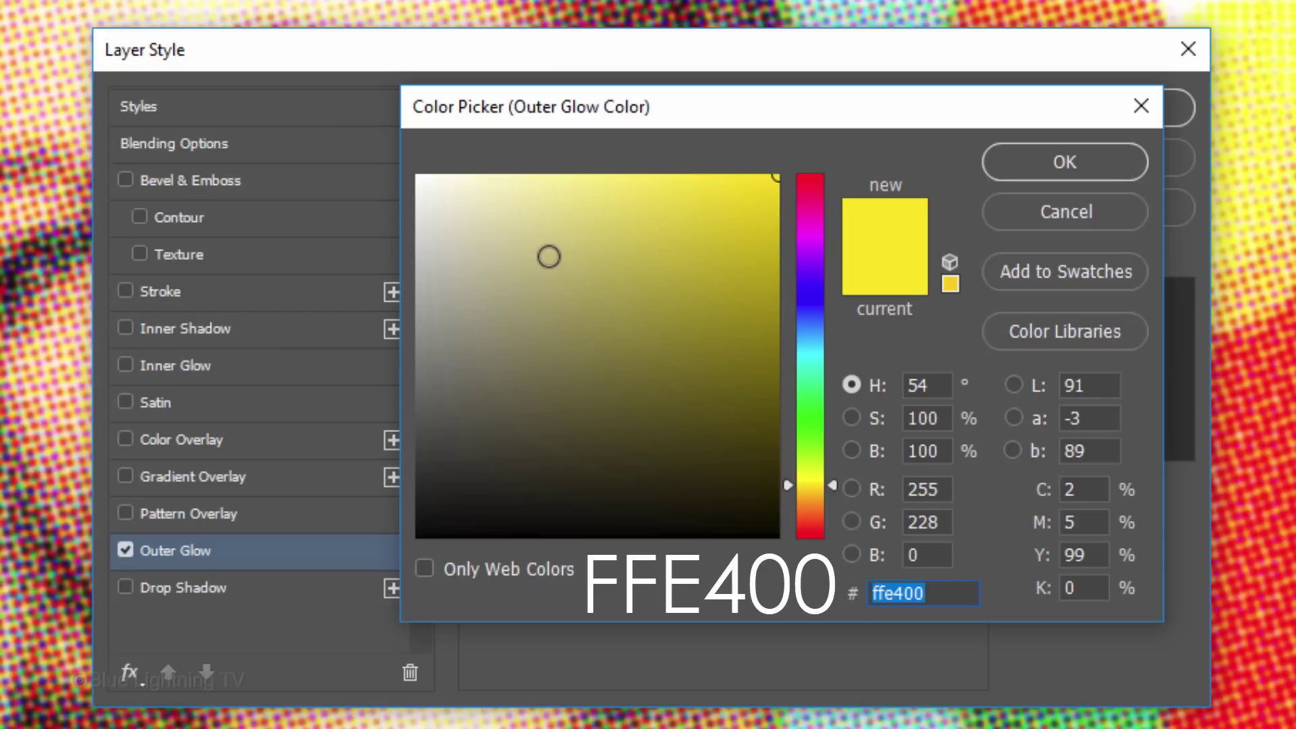
{"action": "left_click", "coordinate": [1061, 162]}
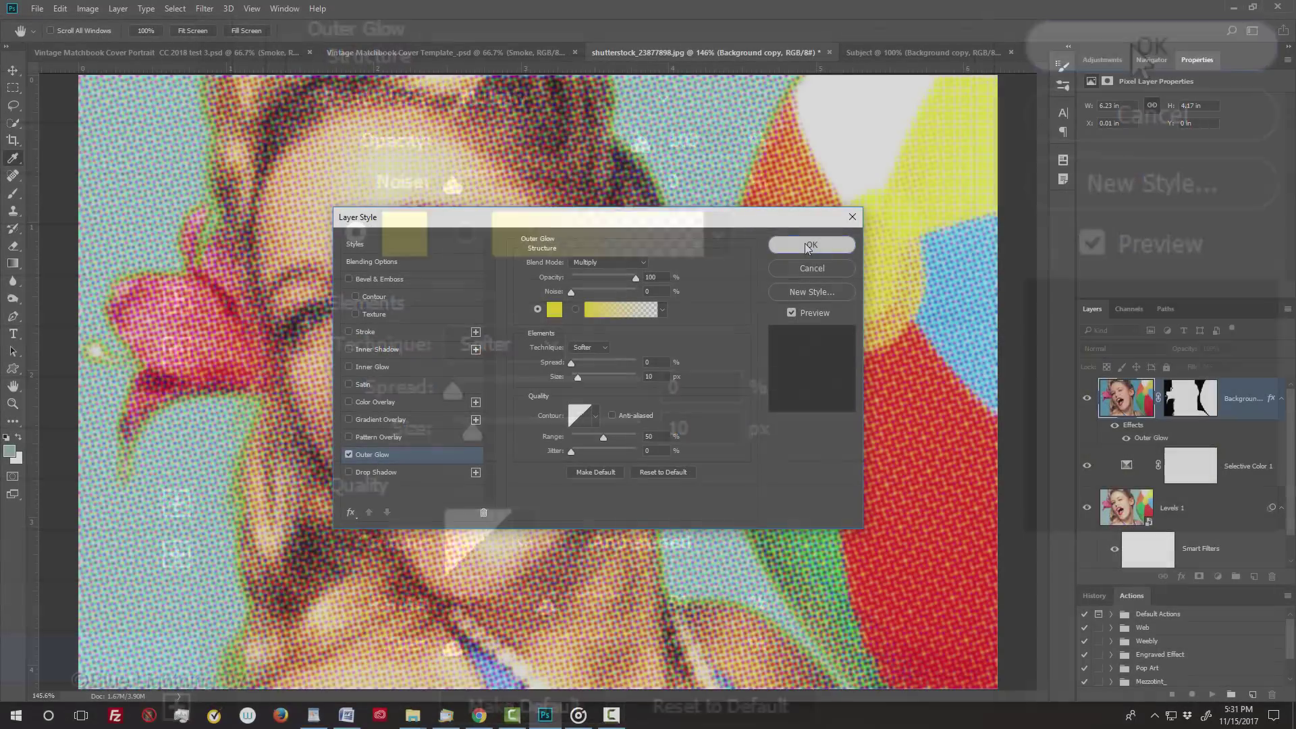
{"action": "left_click", "coordinate": [1134, 54]}
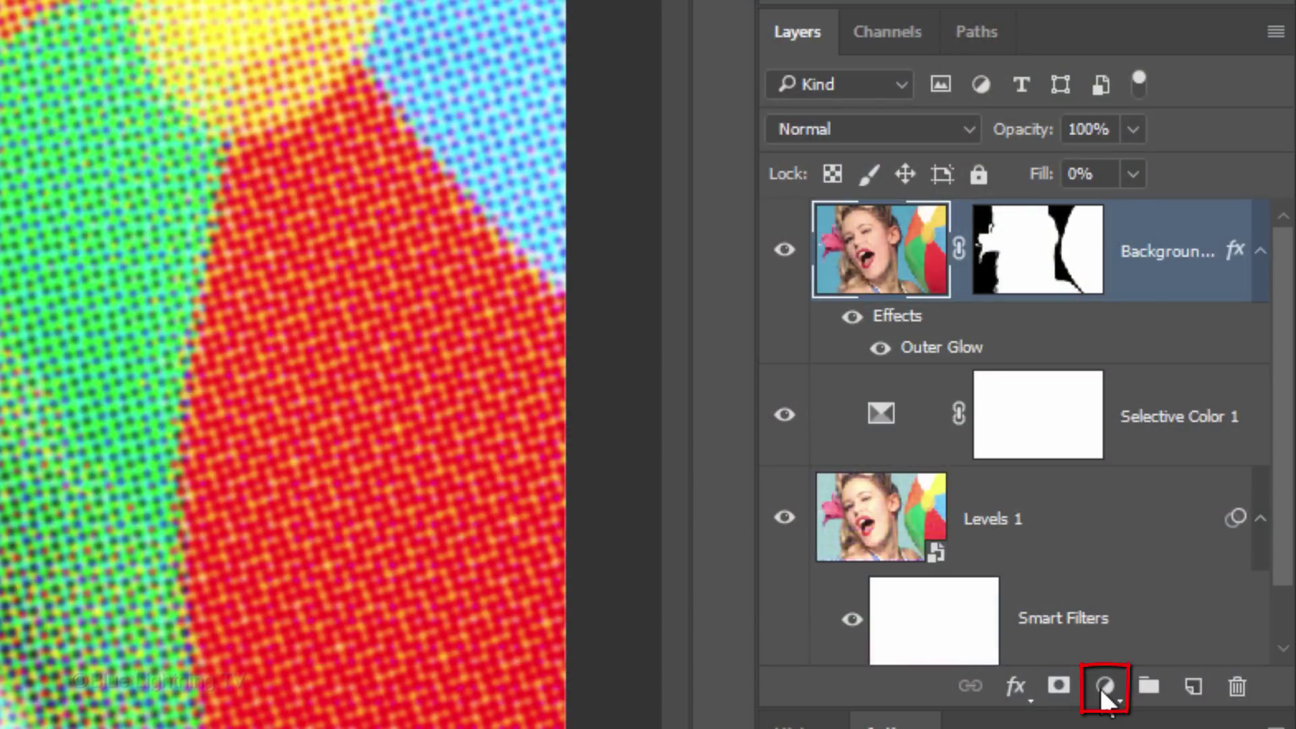
Add a Vibrance adjustment layer, then convert all layers into one smart object named Vibrance 1
{"action": "left_click", "coordinate": [1101, 687]}
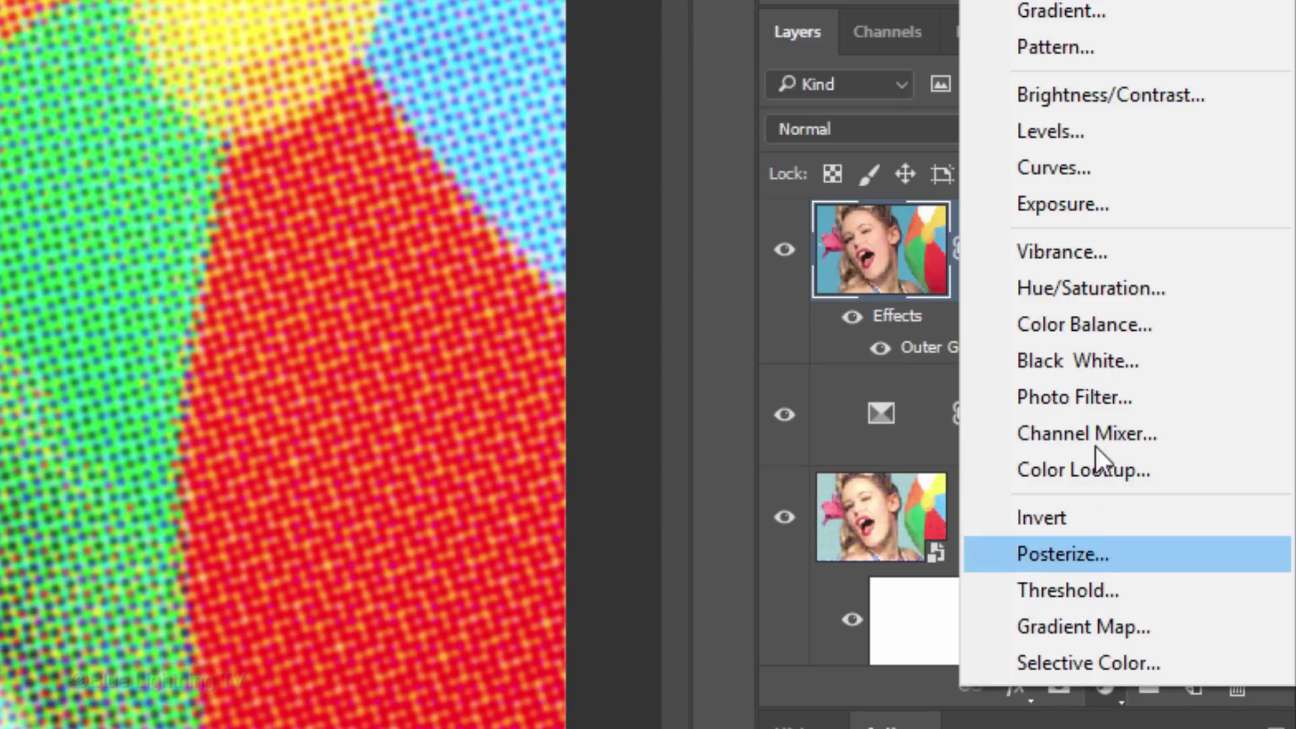
{"action": "left_click", "coordinate": [1078, 263]}
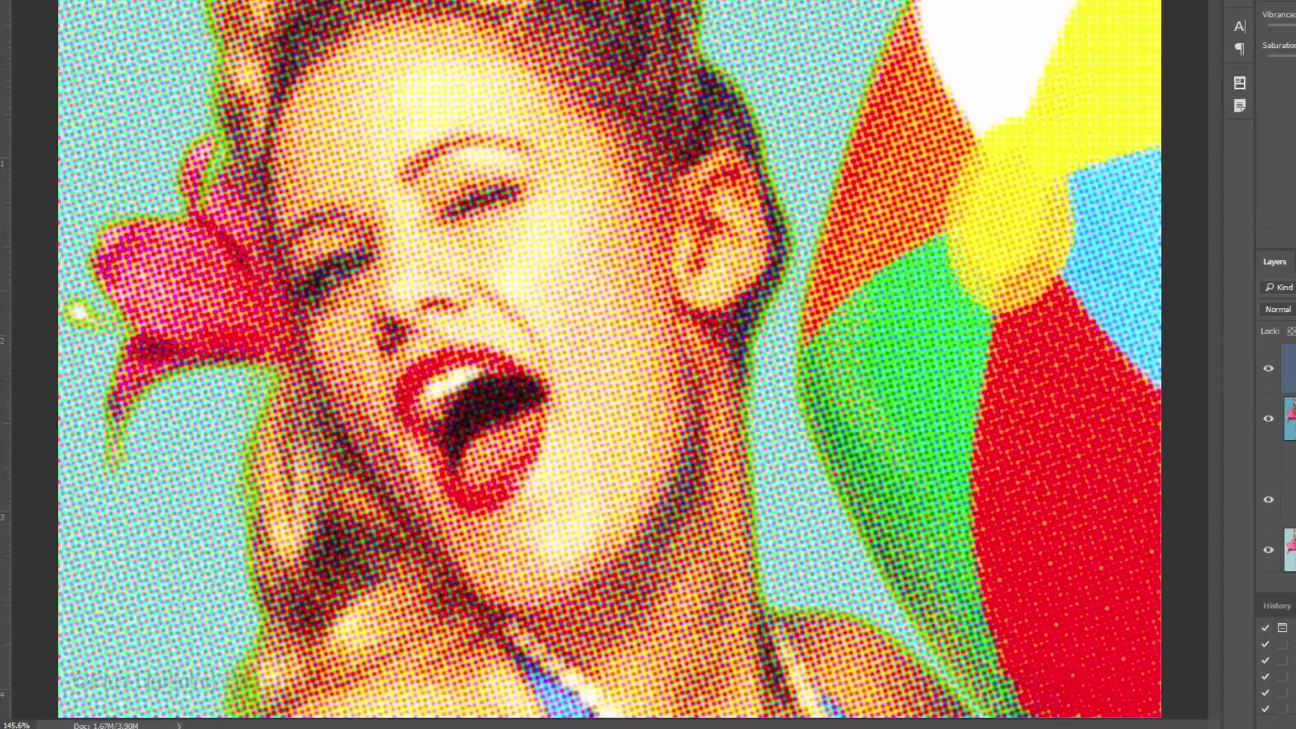
{"action": "key", "text": "ctrl+0"}
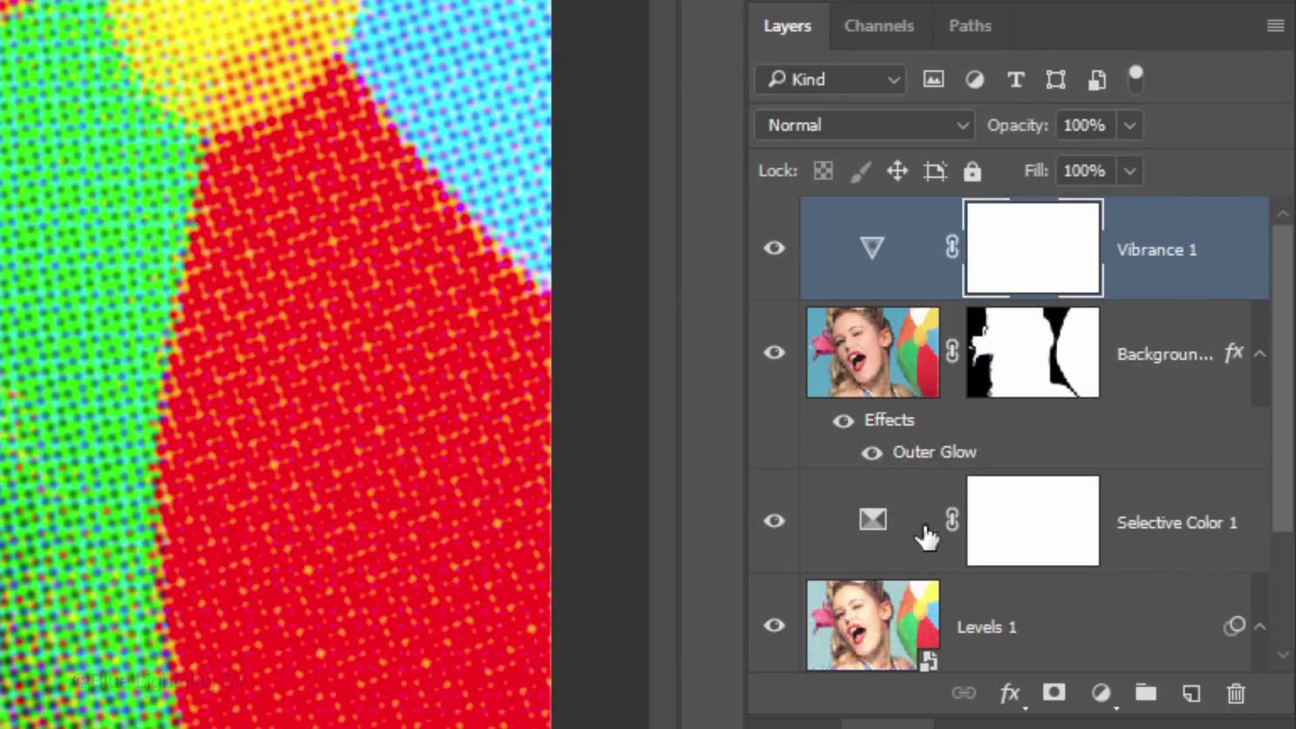
{"action": "left_click", "coordinate": [876, 627], "text": "shift"}
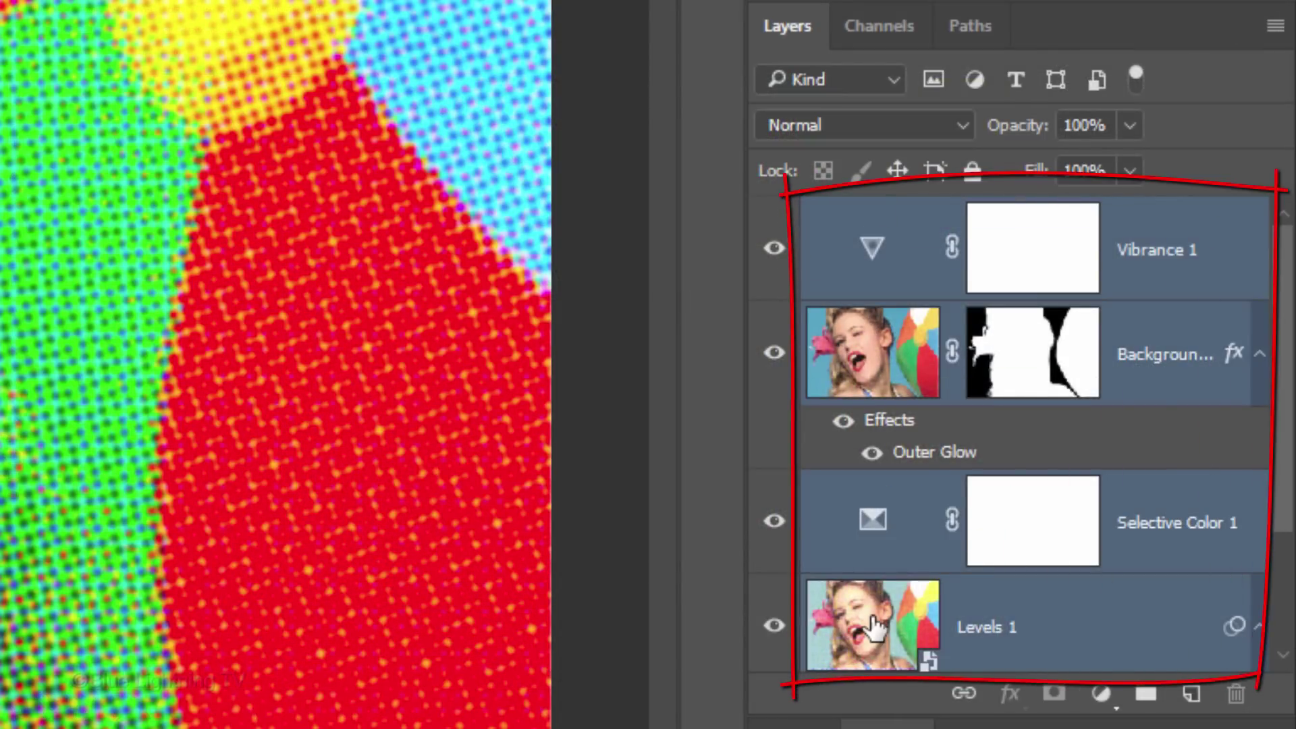
{"action": "left_click", "coordinate": [1274, 30]}
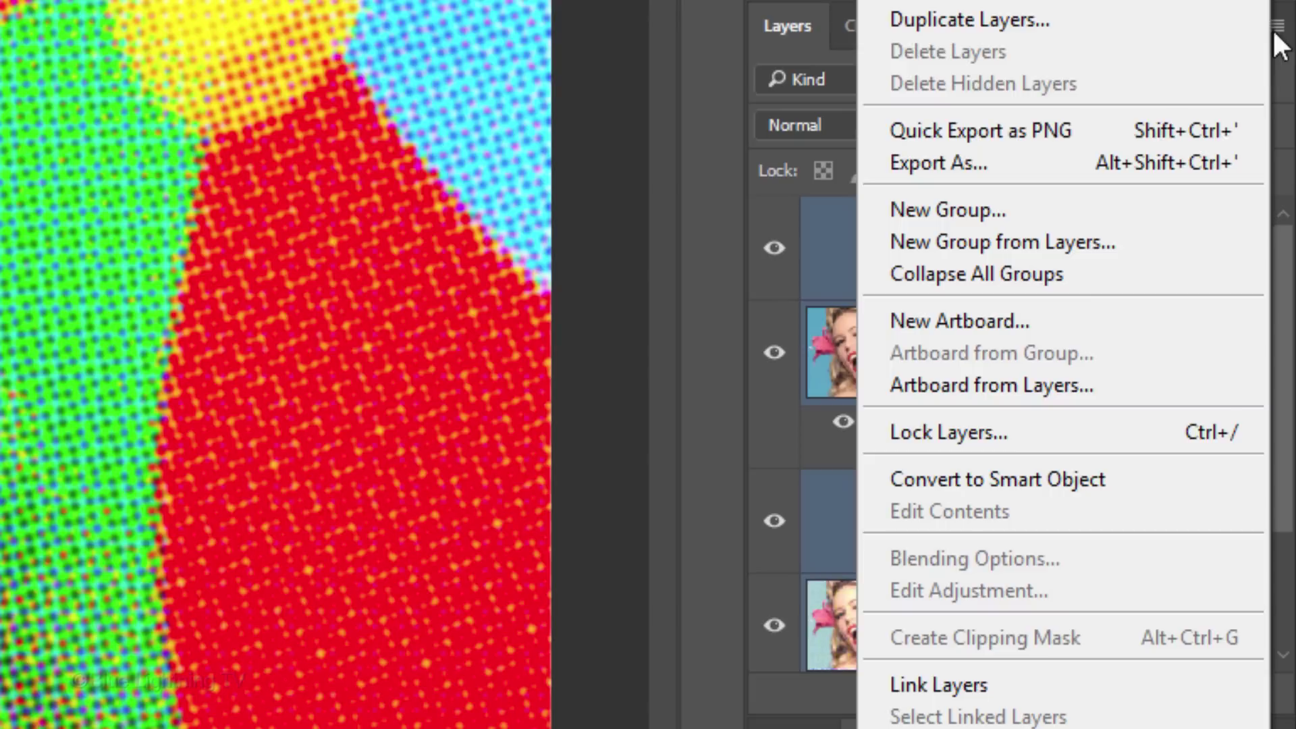
{"action": "left_click", "coordinate": [1022, 478]}
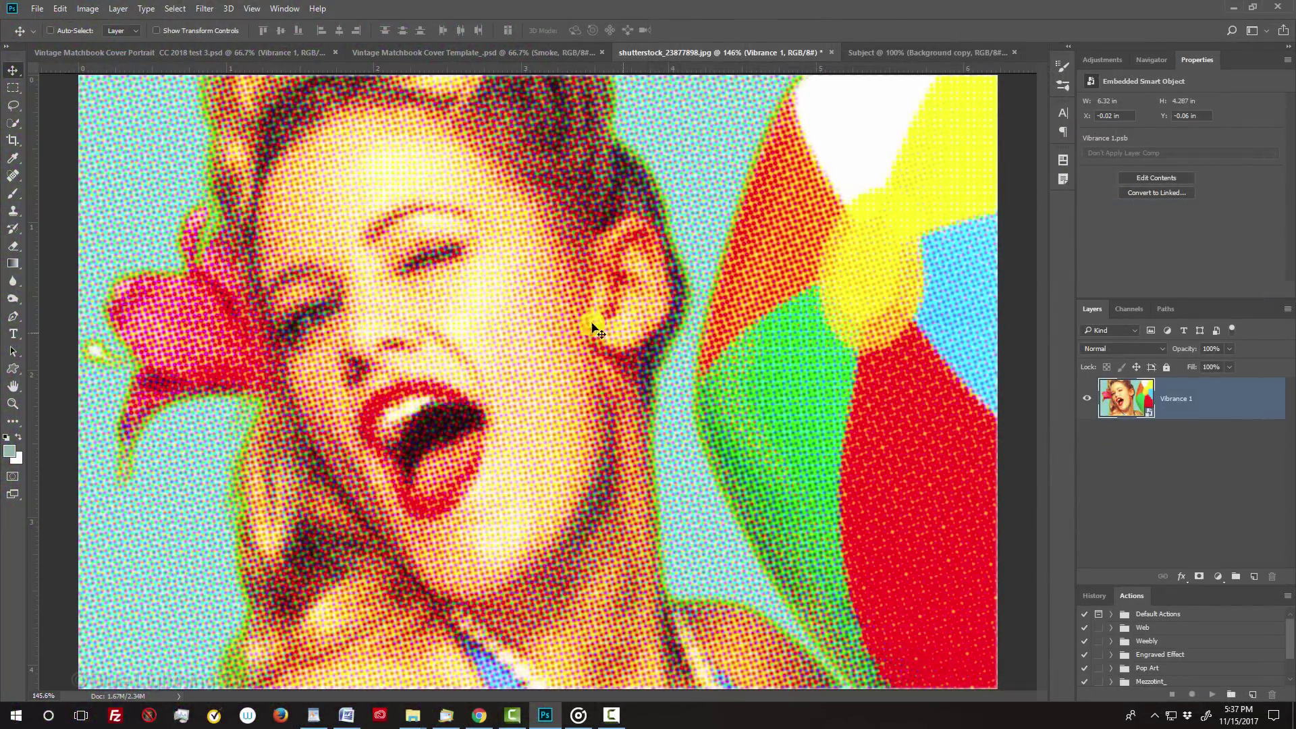
Drag the Vibrance 1 smart object into the matchbook template and load the Inside Shape channel as a selection
{"action": "left_click_drag", "start_coordinate": [530, 273], "coordinate": [488, 52]}
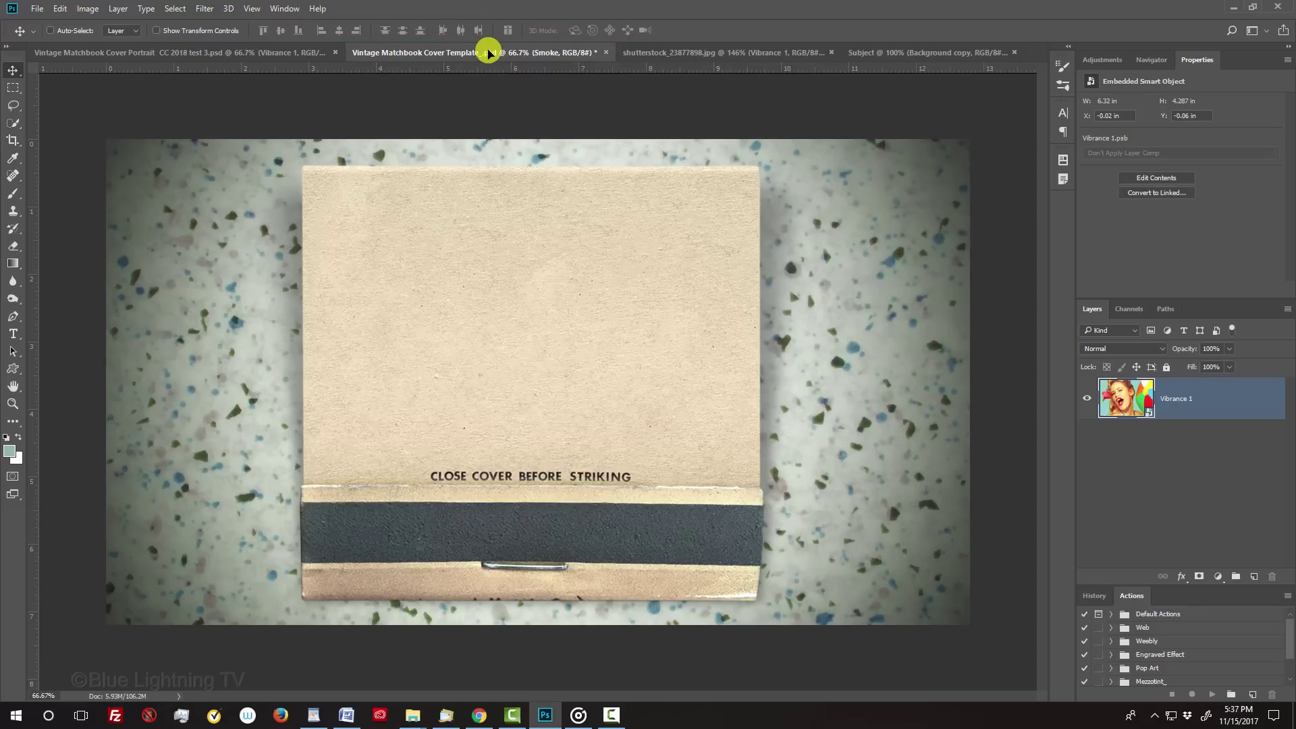
{"action": "left_click_drag", "start_coordinate": [488, 52], "coordinate": [517, 387]}
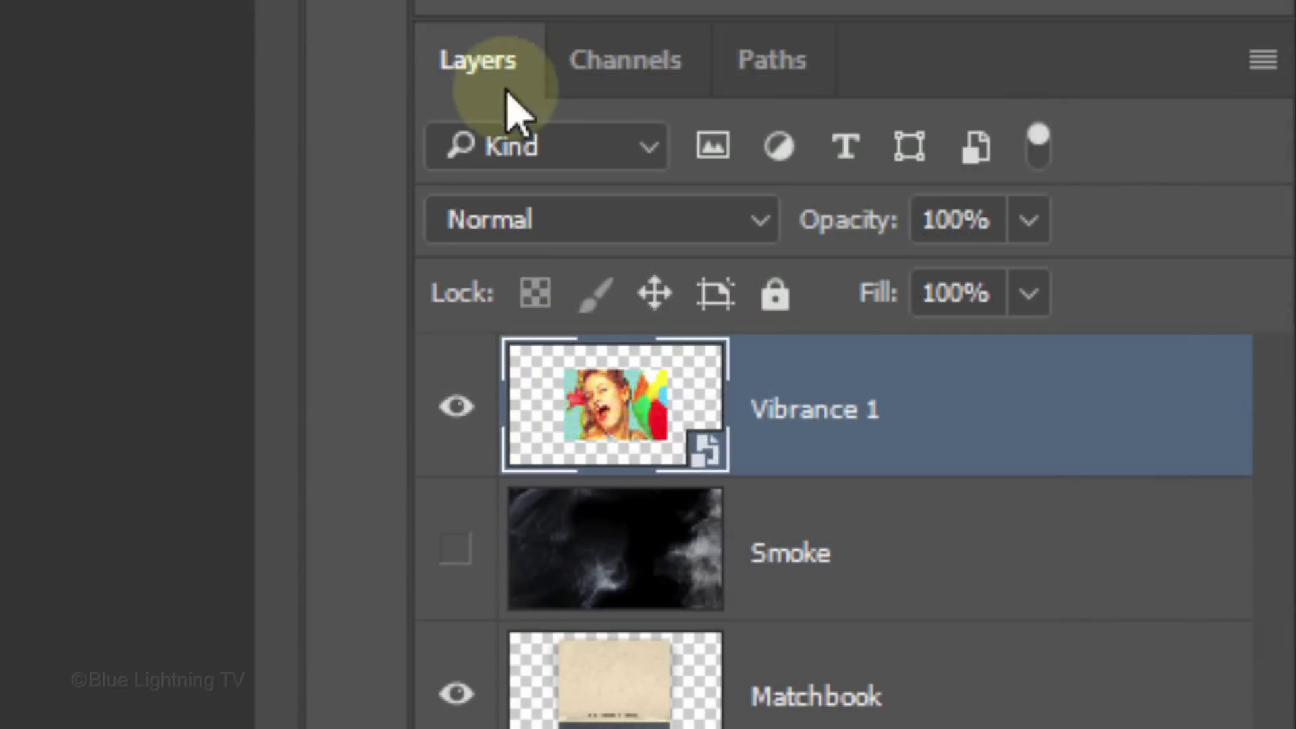
{"action": "left_click", "coordinate": [1128, 312]}
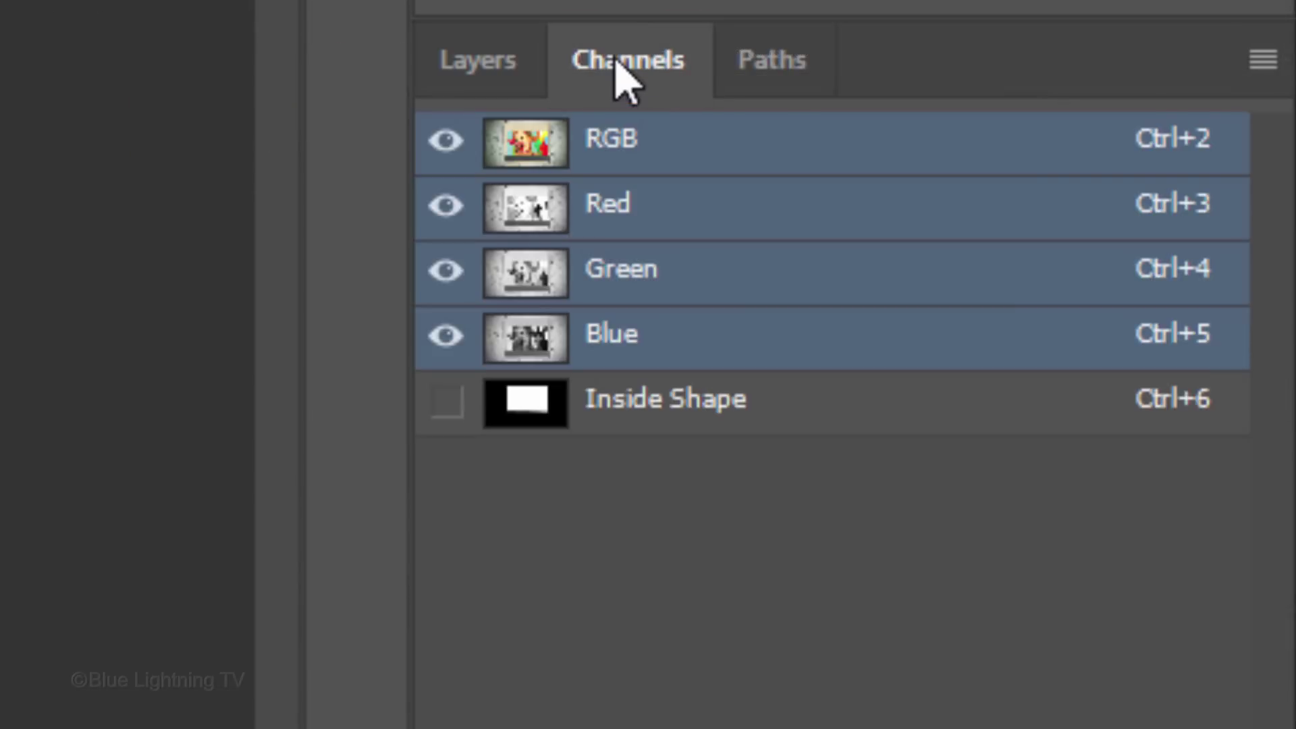
{"action": "left_click", "coordinate": [524, 400], "text": "ctrl"}
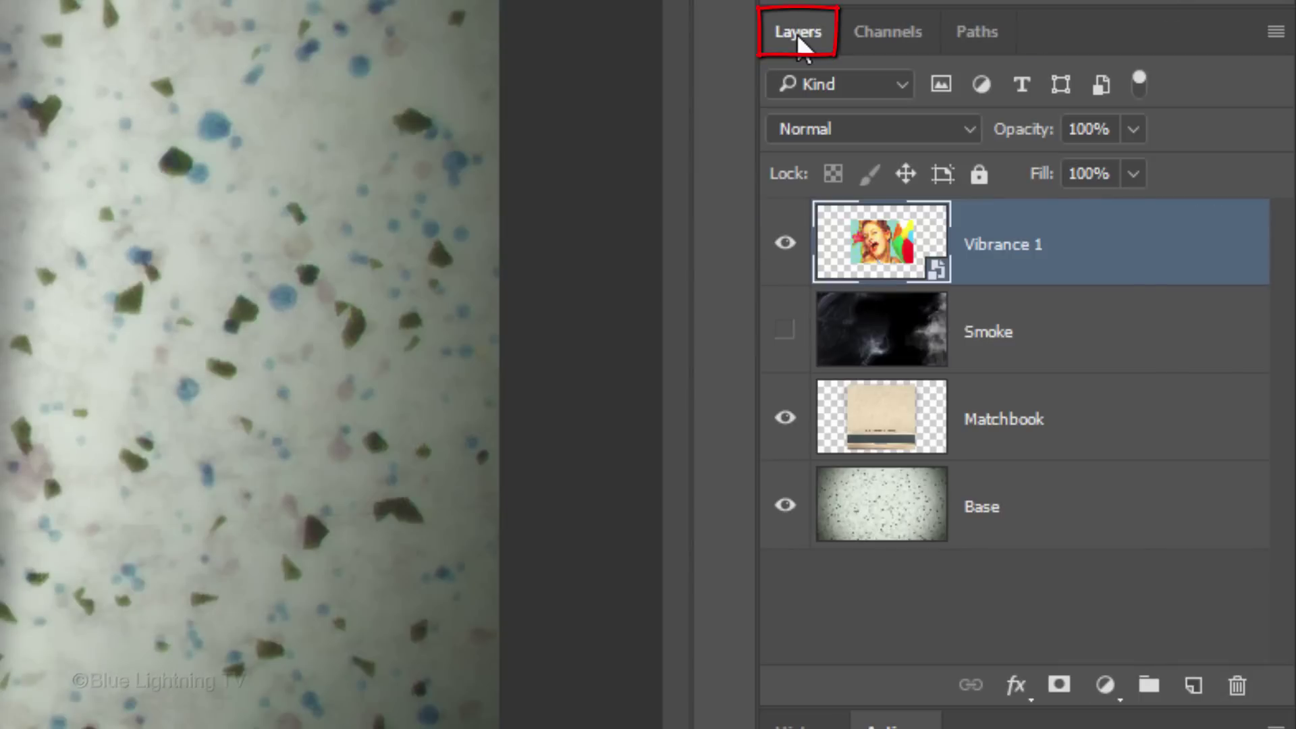
Mask Vibrance 1 to the inside shape, unlink the mask, and move the layer below Smoke
{"action": "left_click", "coordinate": [1059, 685]}
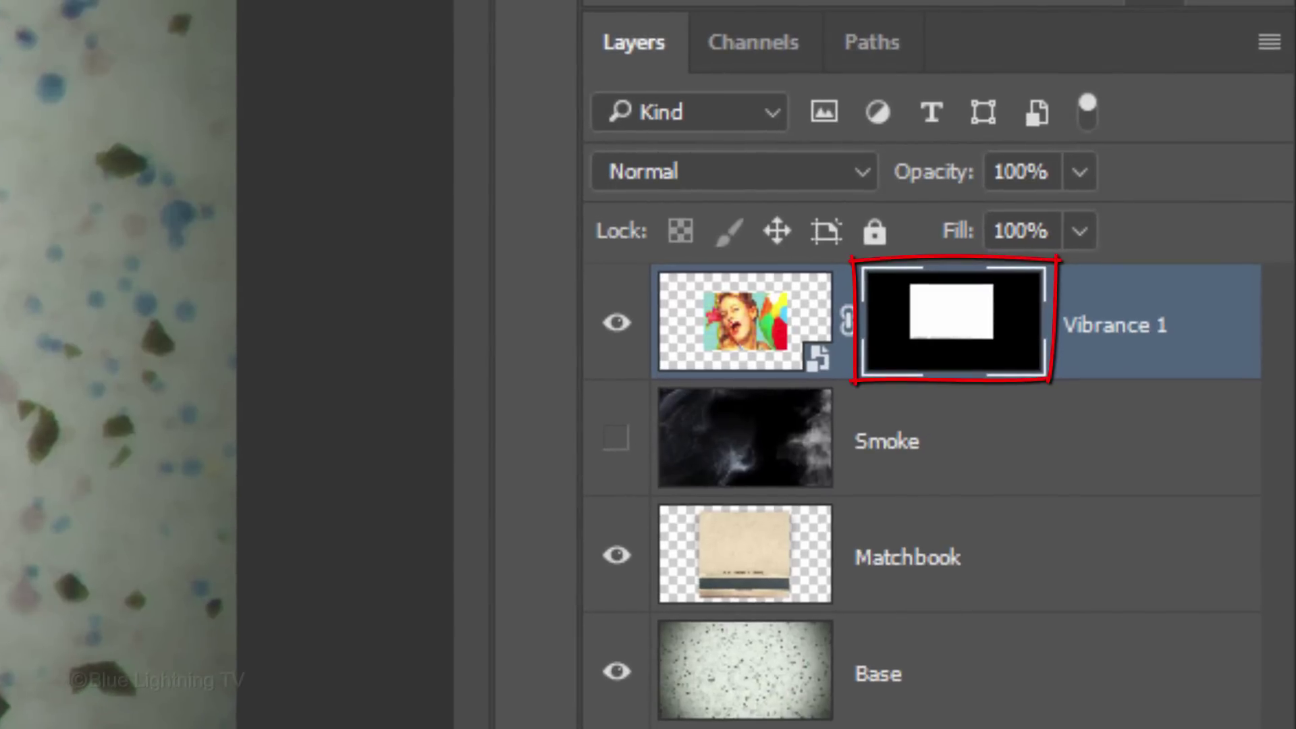
{"action": "left_click", "coordinate": [848, 314]}
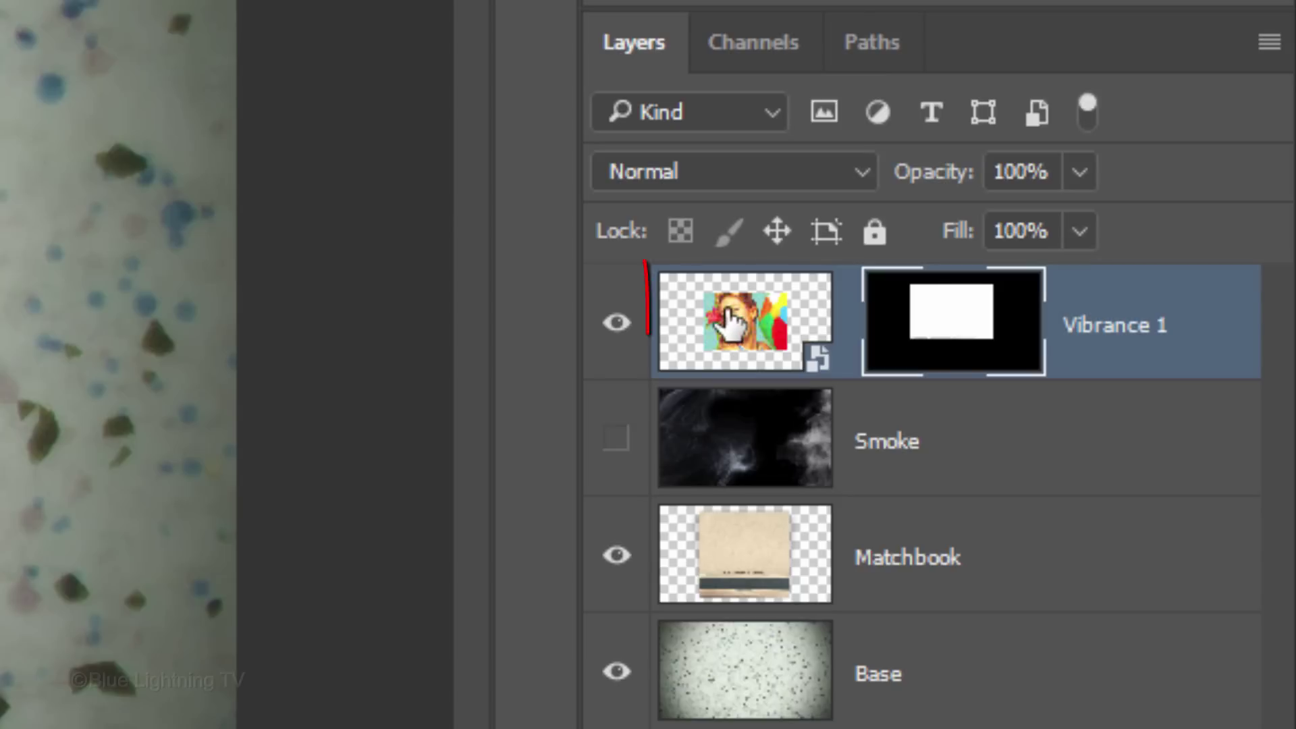
{"action": "left_click_drag", "start_coordinate": [703, 329], "coordinate": [709, 509]}
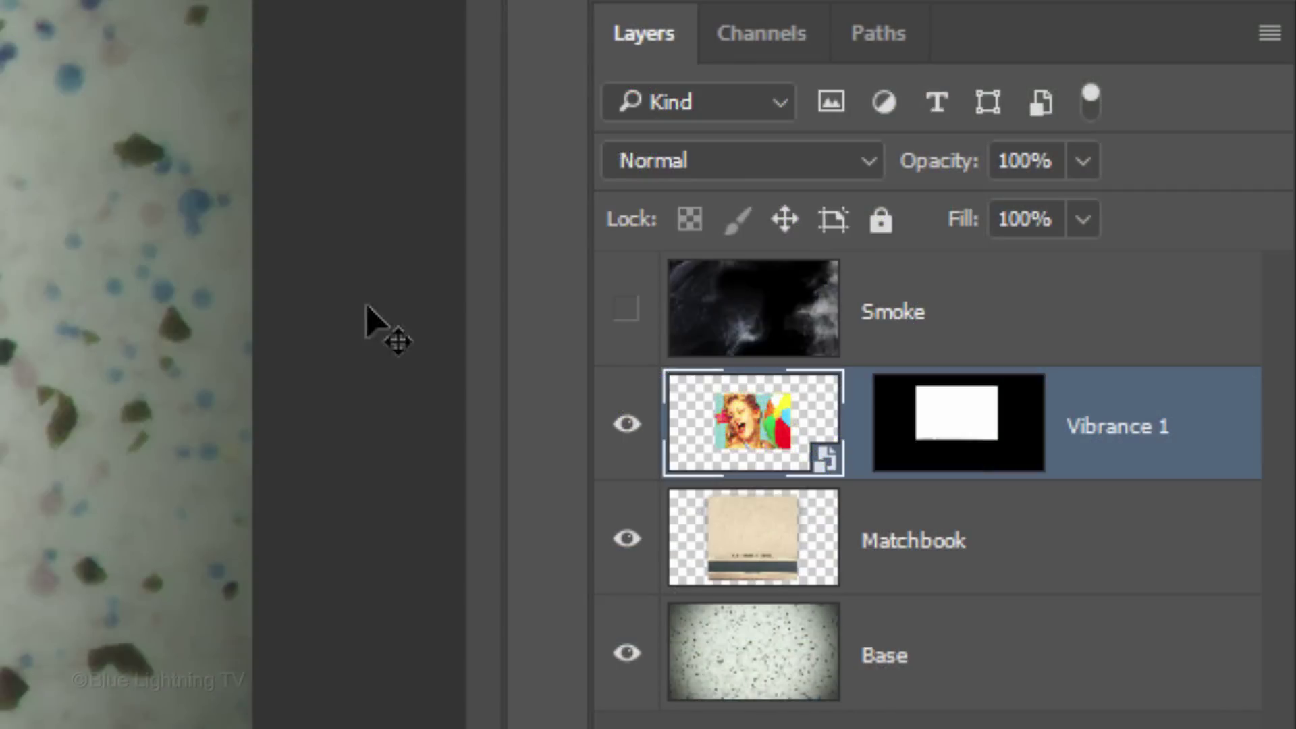
Make Smoke visible and change its blend mode, then set Vibrance 1 to Linear Burn
{"action": "left_click", "coordinate": [625, 309]}
{"action": "left_click", "coordinate": [627, 311]}
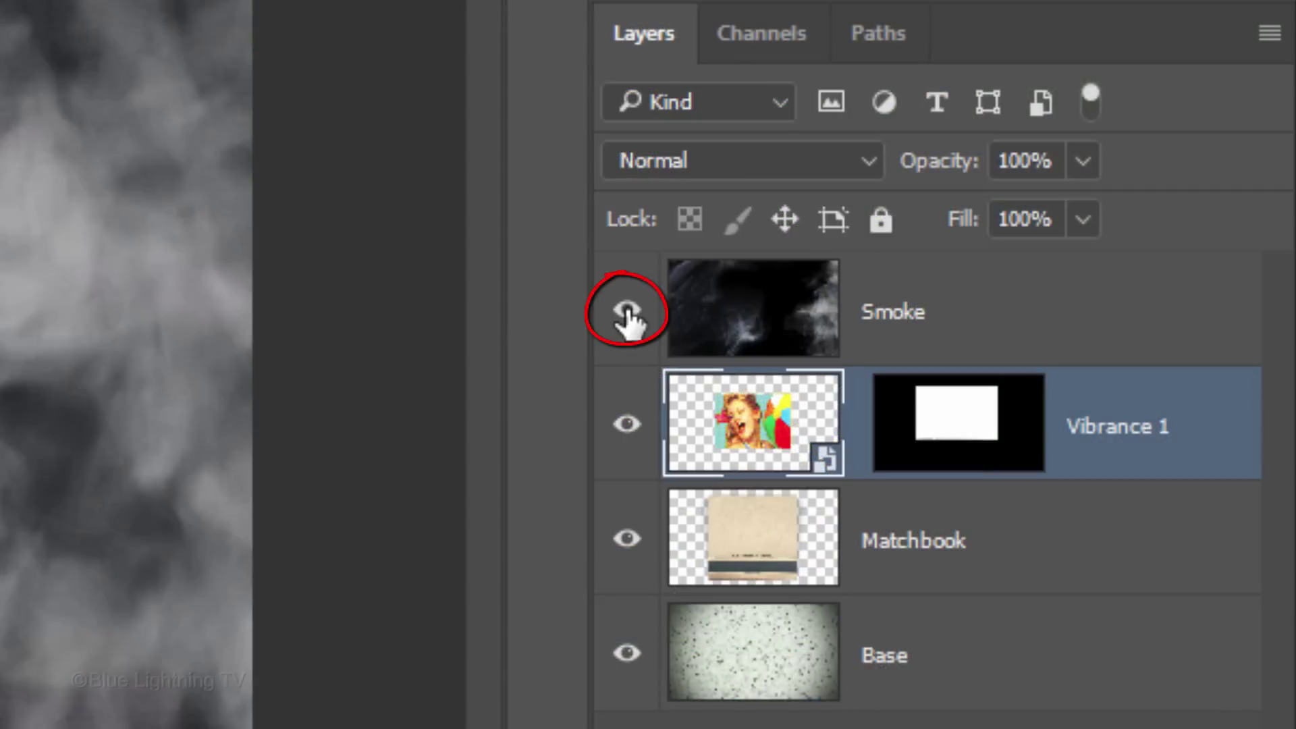
{"action": "left_click", "coordinate": [738, 327]}
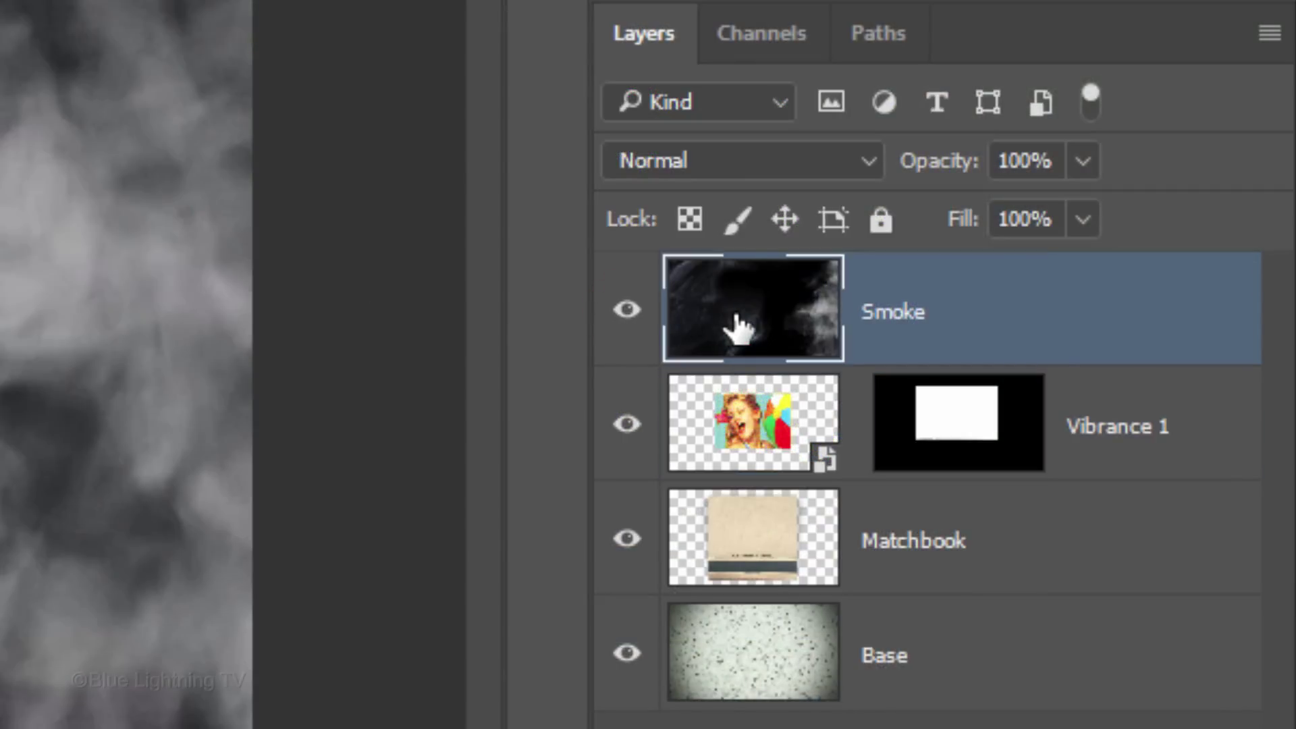
{"action": "left_click", "coordinate": [726, 162]}
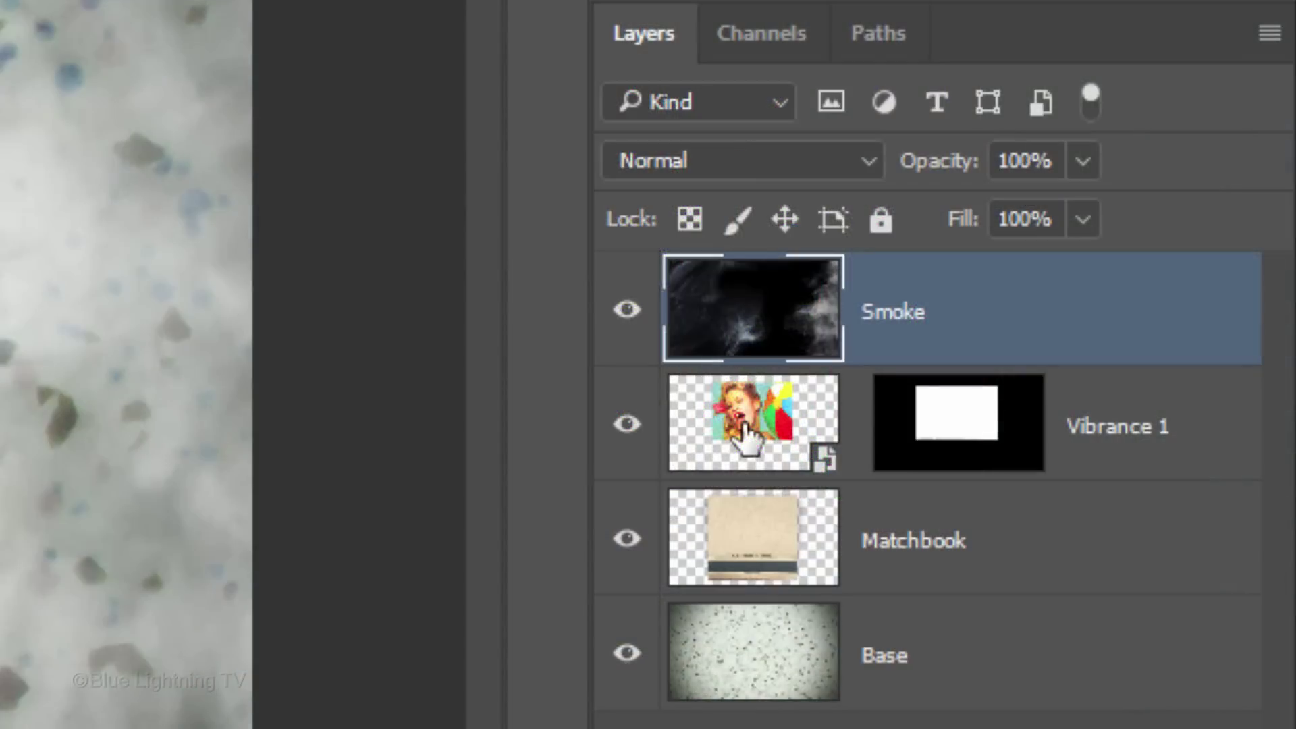
{"action": "left_click", "coordinate": [748, 435]}
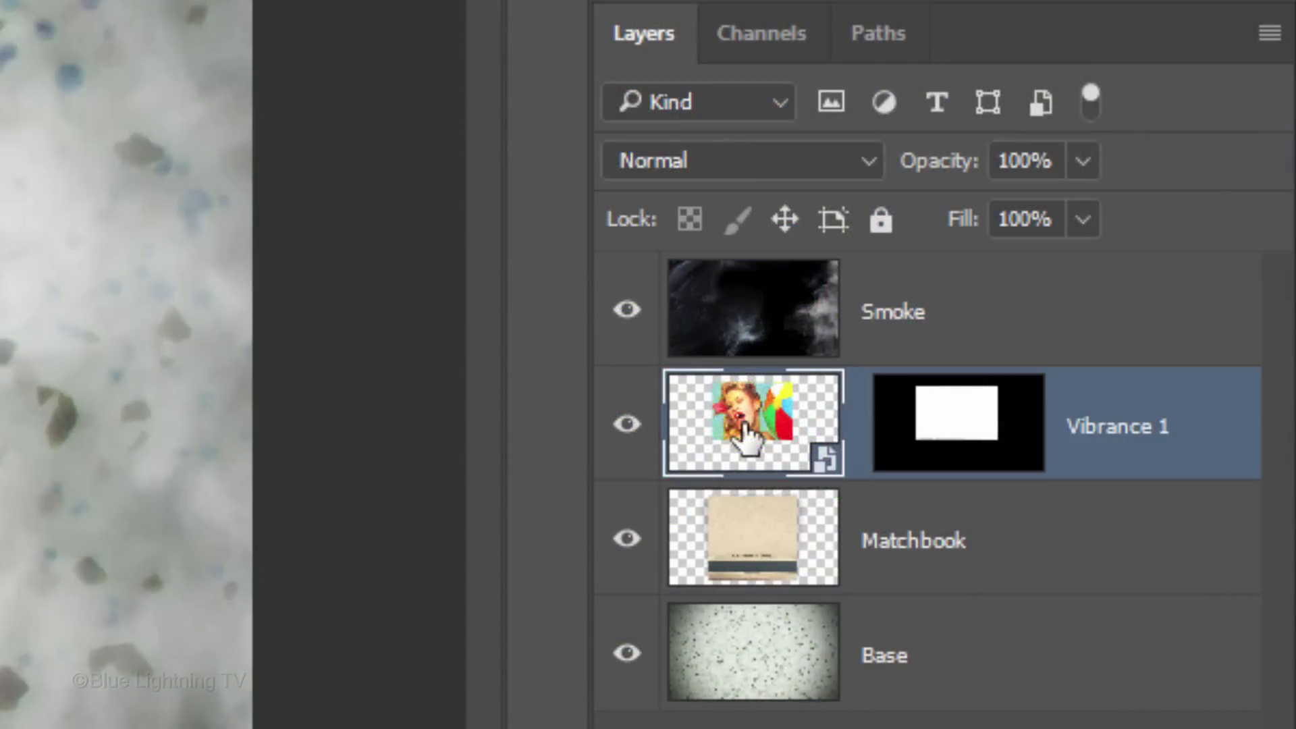
{"action": "left_click", "coordinate": [713, 162]}
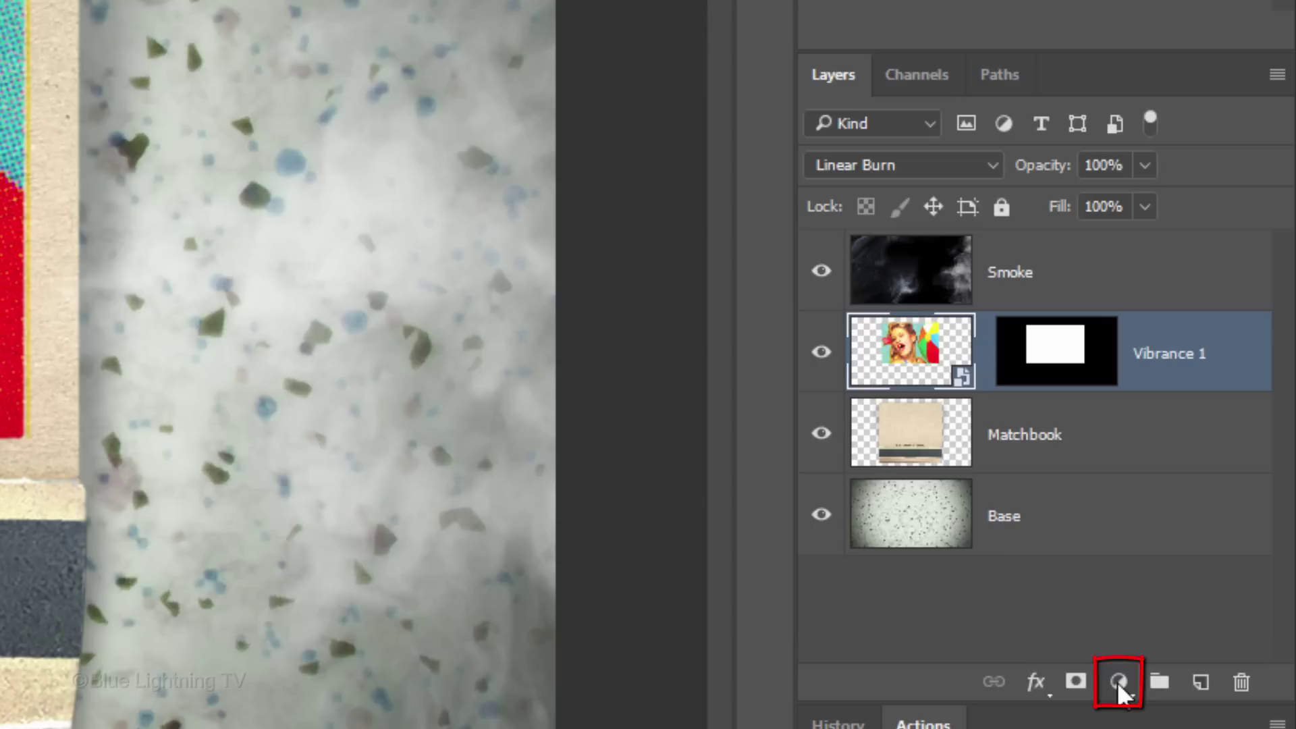
Add a Vibrance adjustment clipped to Vibrance 1 with Vibrance -100 and Saturation +100
{"action": "left_click", "coordinate": [1116, 681]}
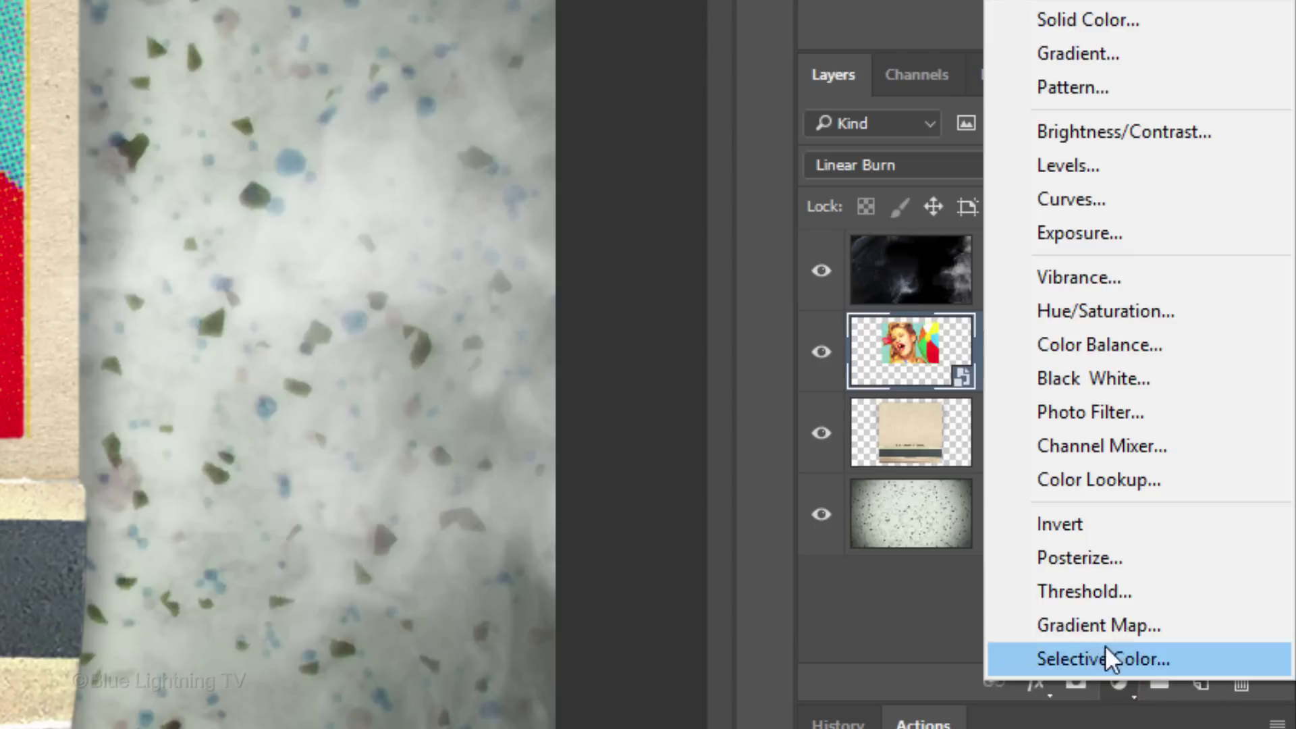
{"action": "left_click", "coordinate": [1075, 276]}
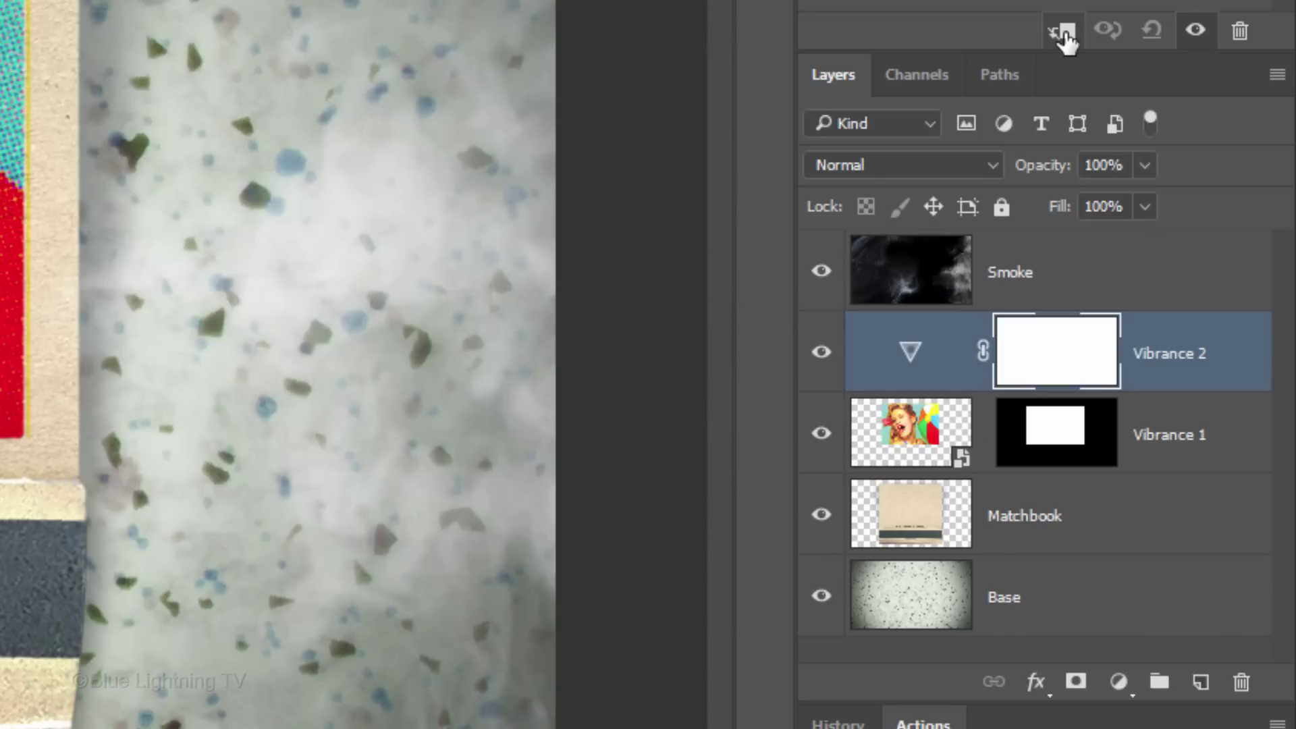
{"action": "left_click", "coordinate": [1064, 33]}
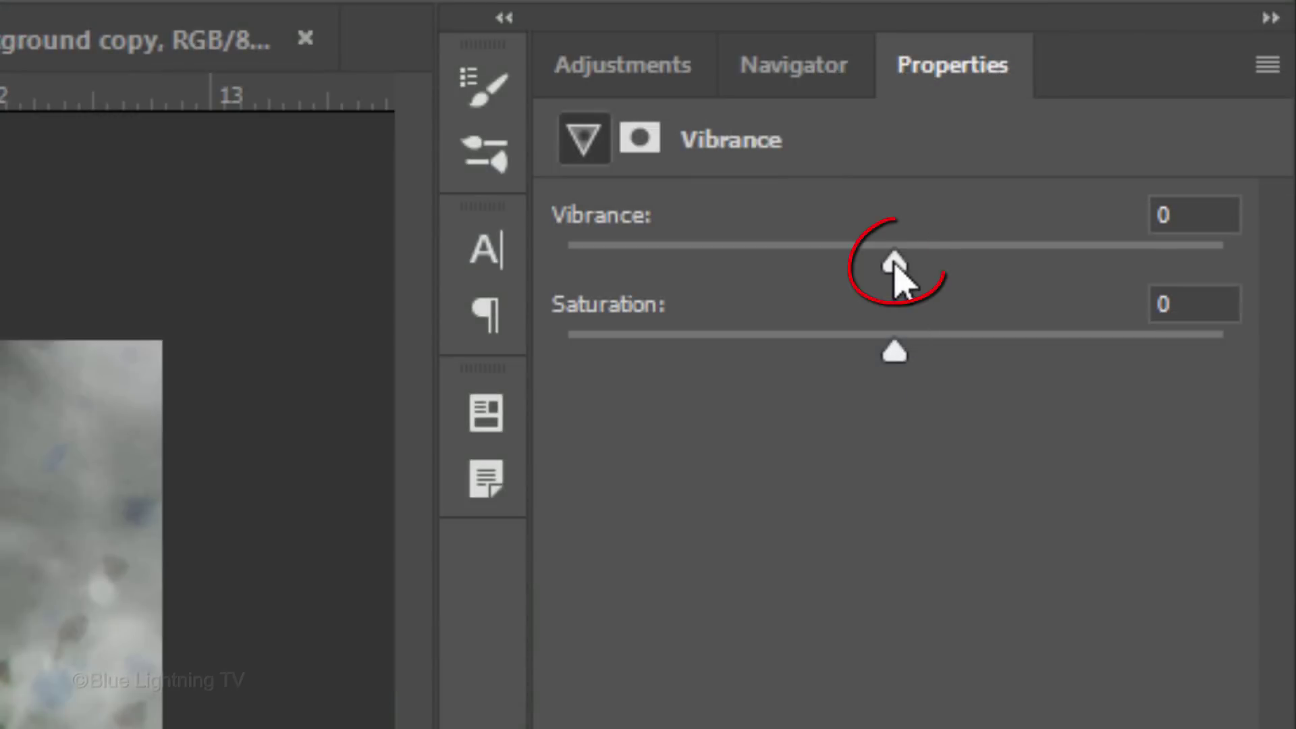
{"action": "left_click_drag", "start_coordinate": [895, 264], "coordinate": [368, 229]}
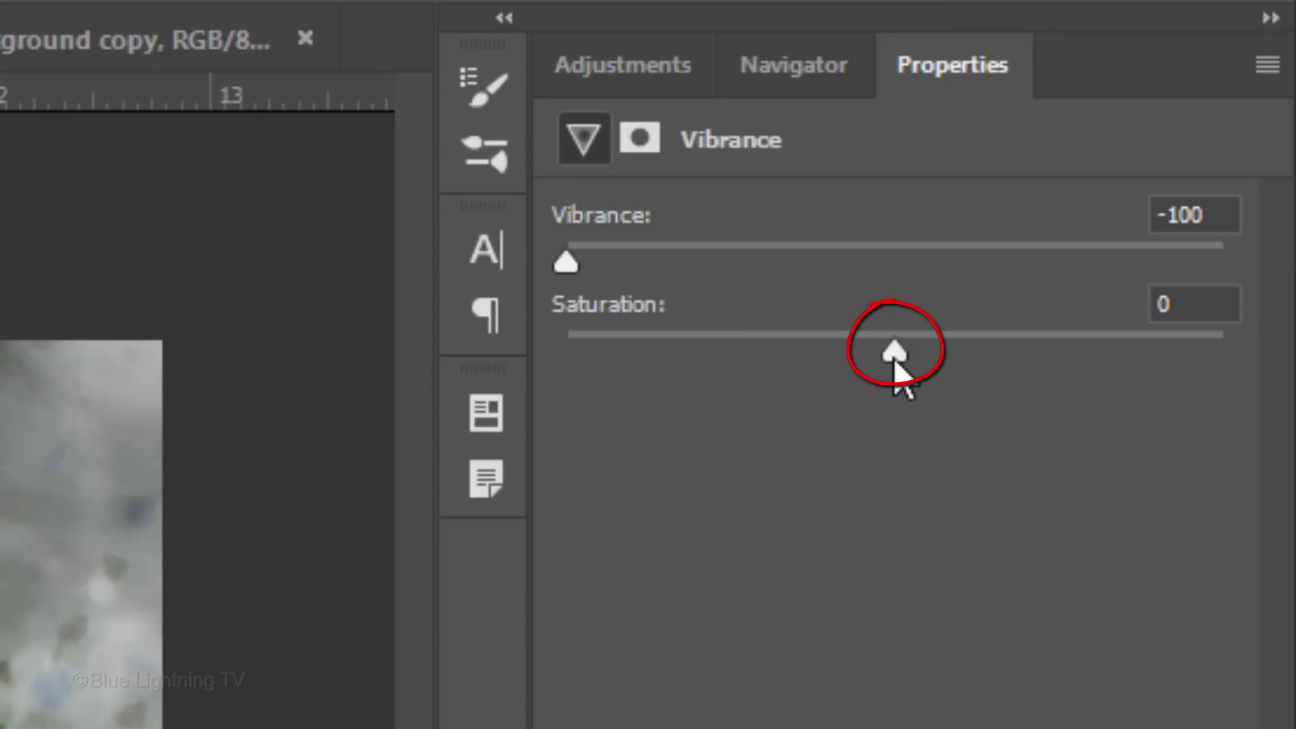
{"action": "left_click_drag", "start_coordinate": [893, 359], "coordinate": [1223, 354]}
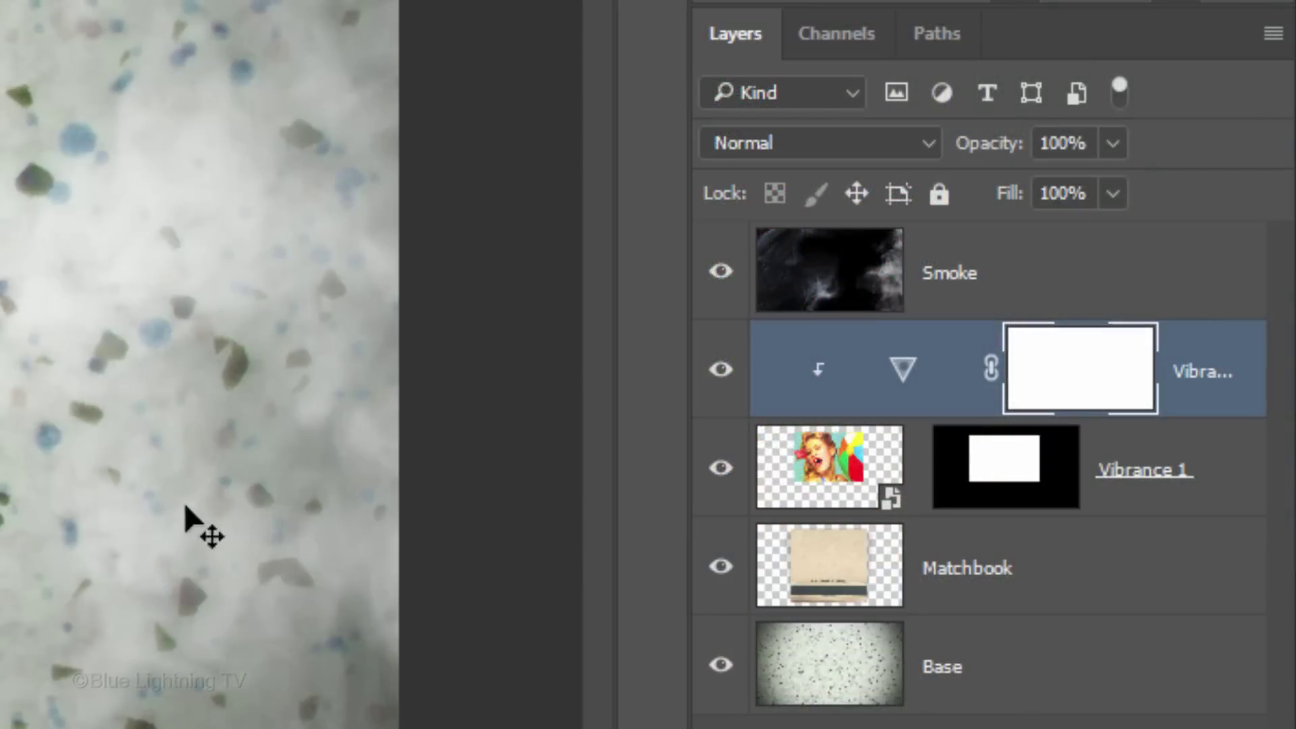
Relink Vibrance 1's Inside Shape mask to its layer and add Matchbook to the selection
{"action": "left_click", "coordinate": [838, 472]}
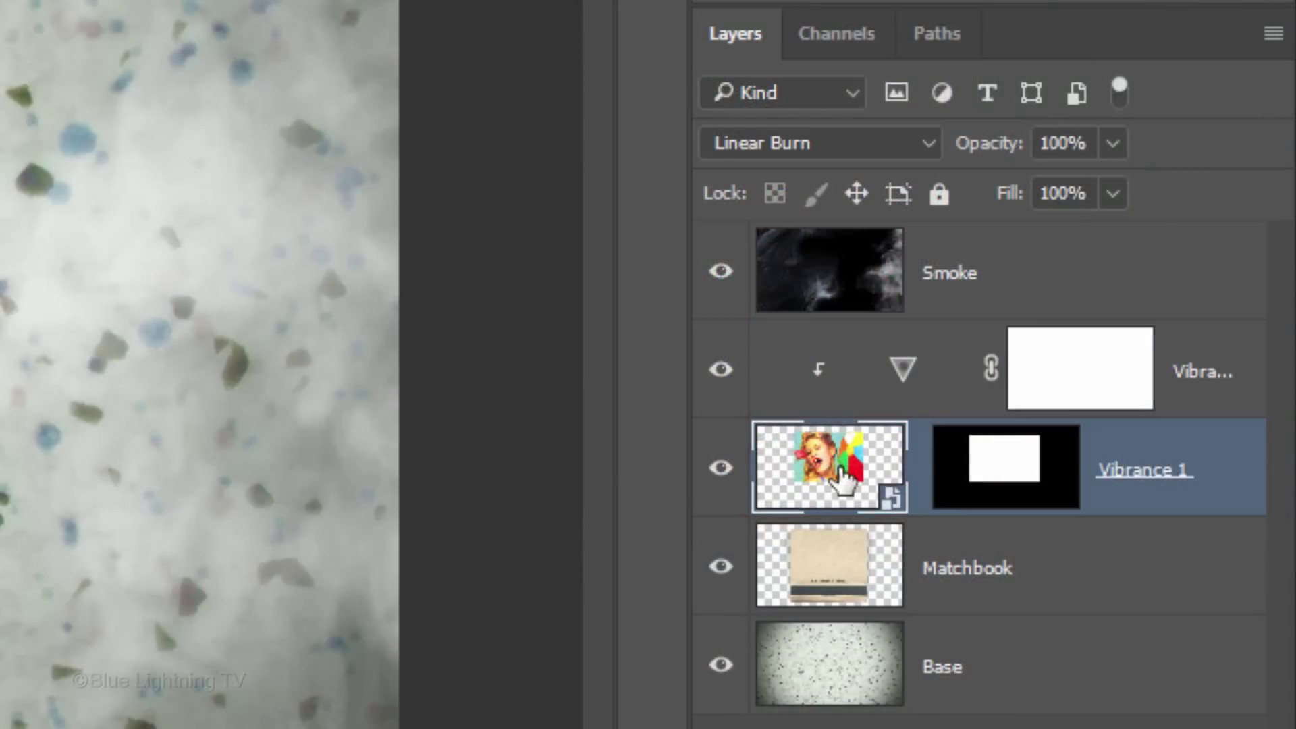
{"action": "left_click", "coordinate": [917, 465]}
{"action": "left_click", "coordinate": [820, 560], "text": "shift"}
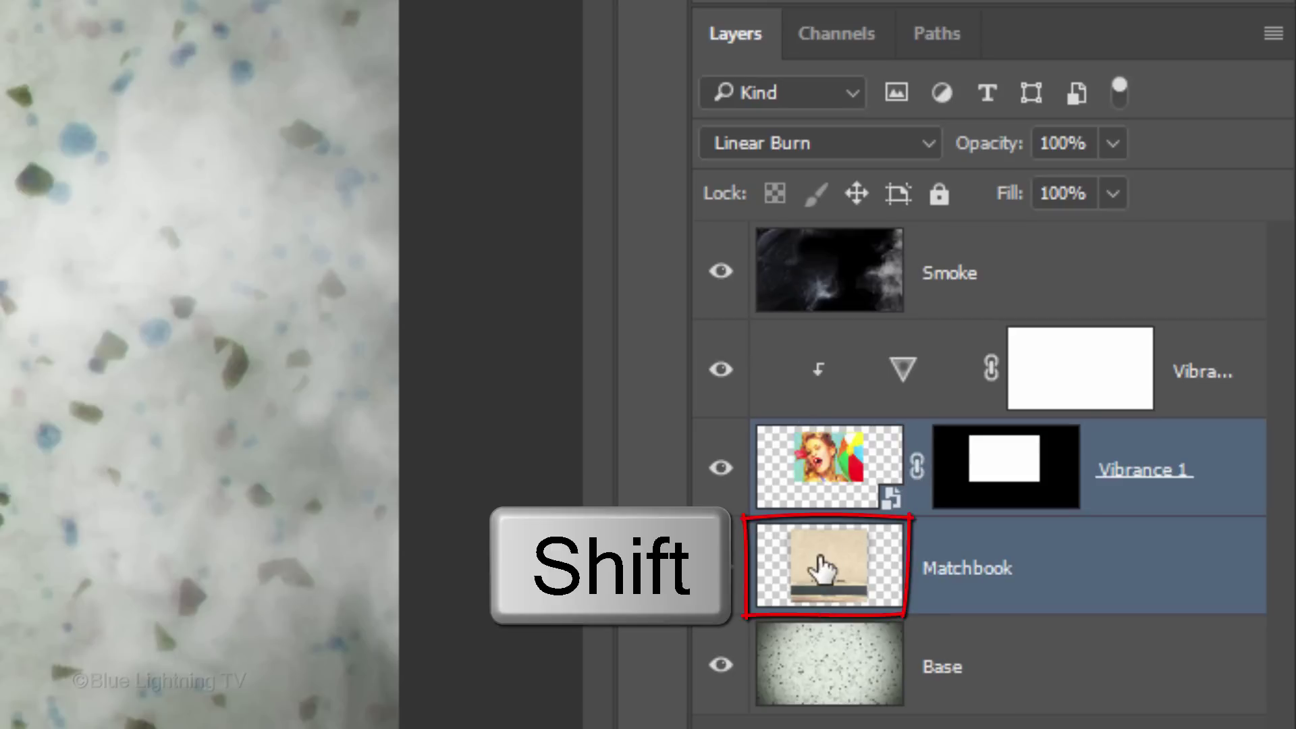